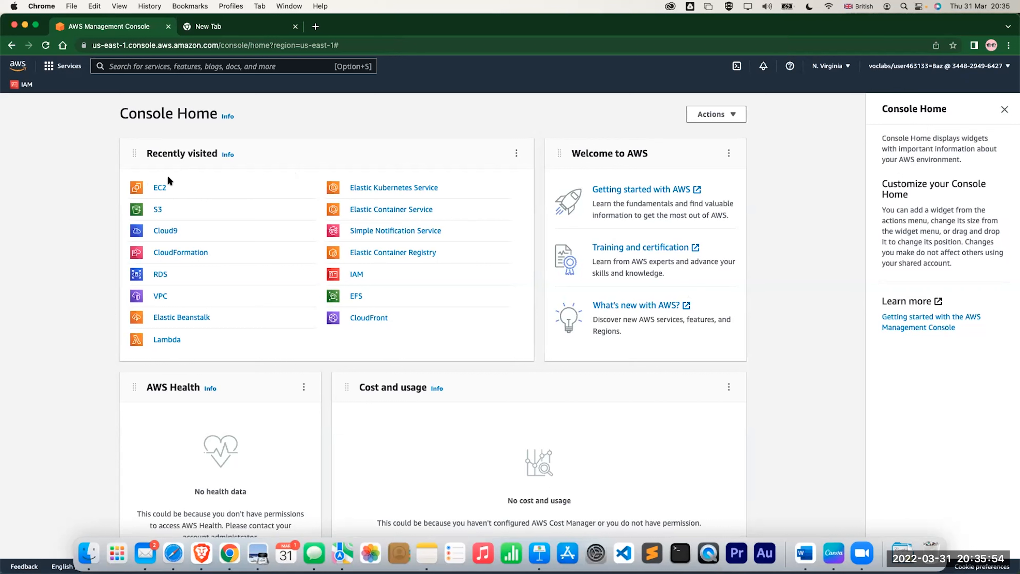
Open the VPC service's security groups and start creating a new security group
left_click(180, 298)
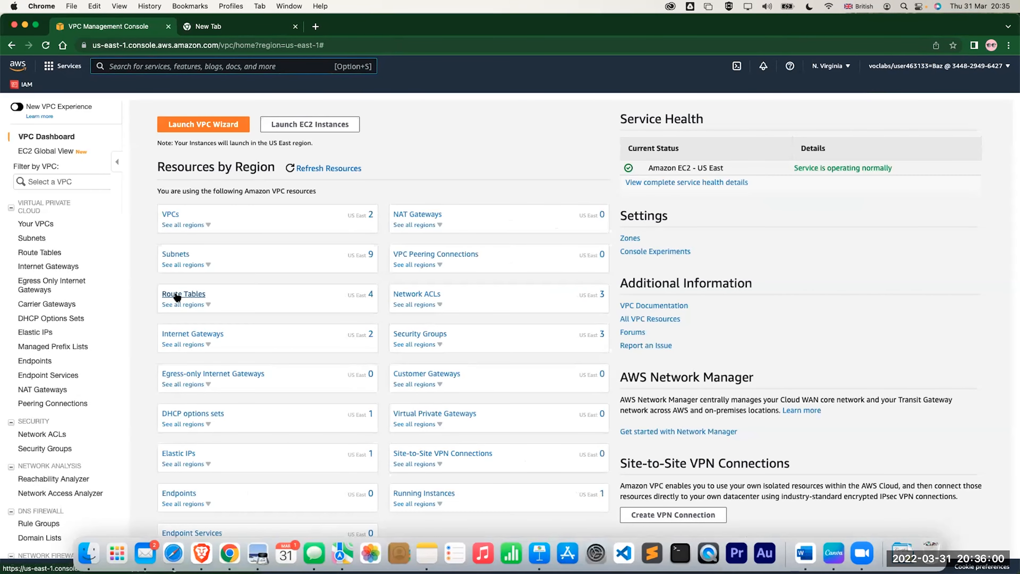
left_click(43, 449)
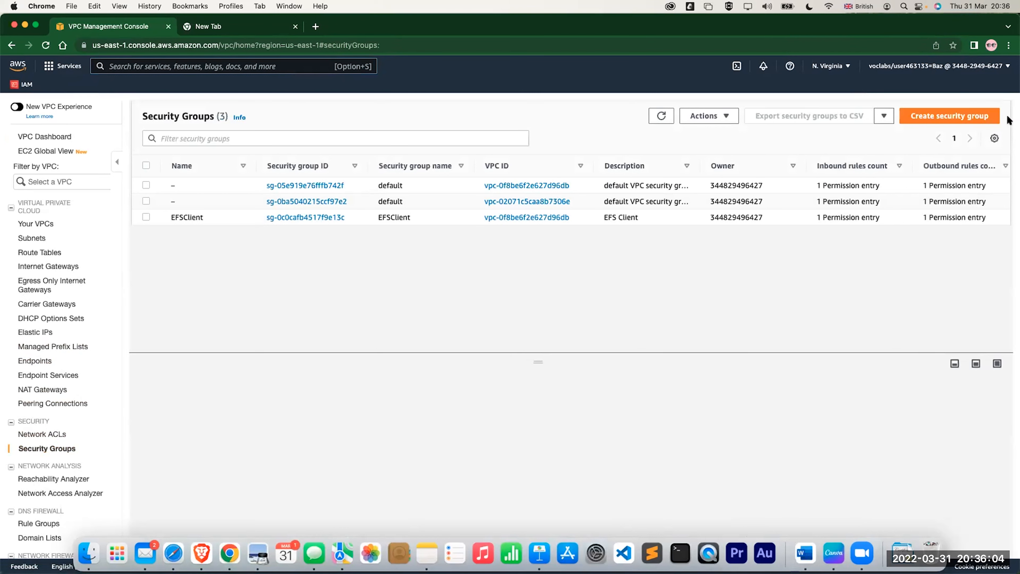
left_click(973, 116)
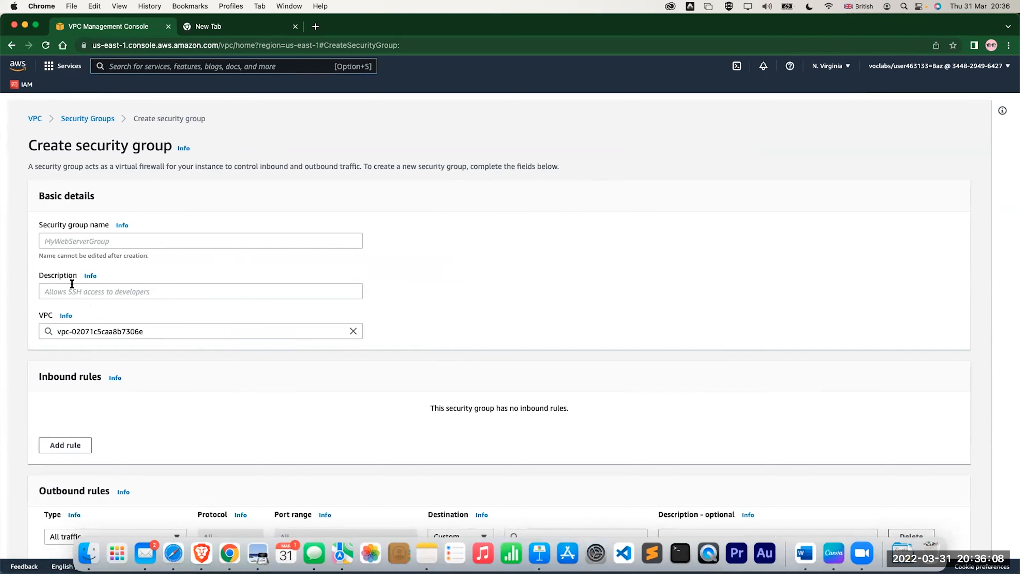
Name the security group "EFS SG", describe it as "Inbound NFS access from EFS clients", and assign it to the Lab VPC
left_click(86, 240)
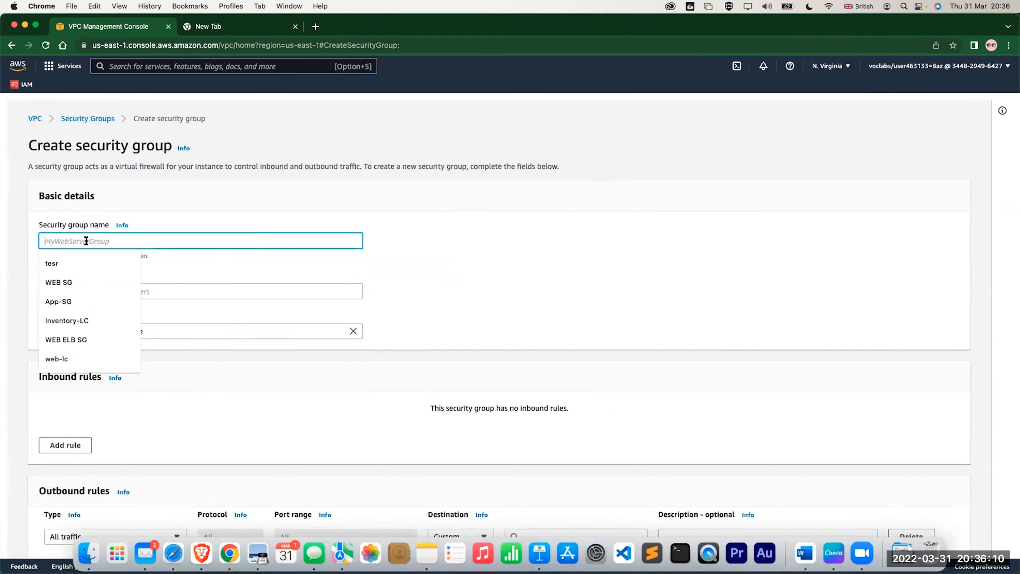
type("EFS")
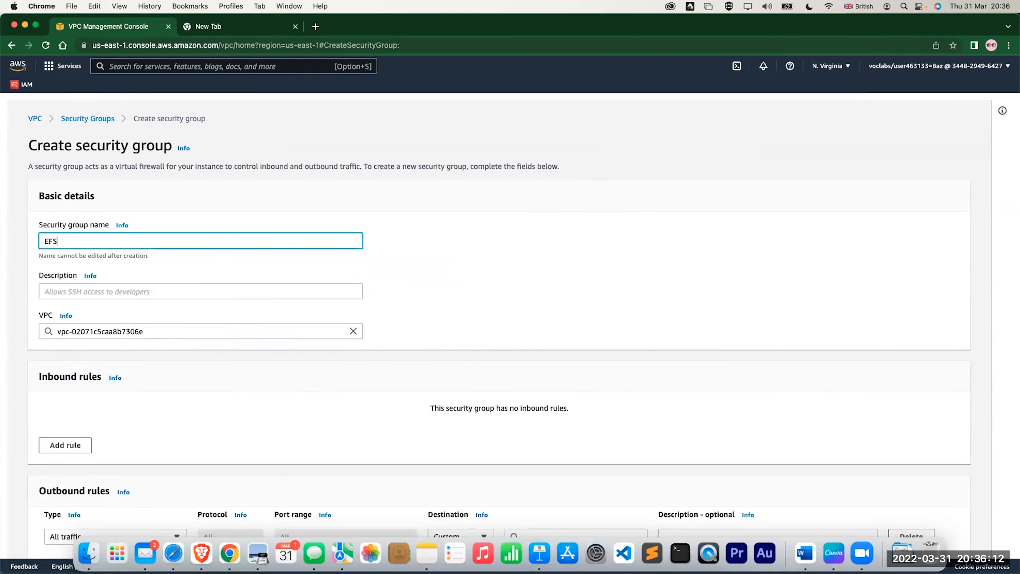
type(" SG")
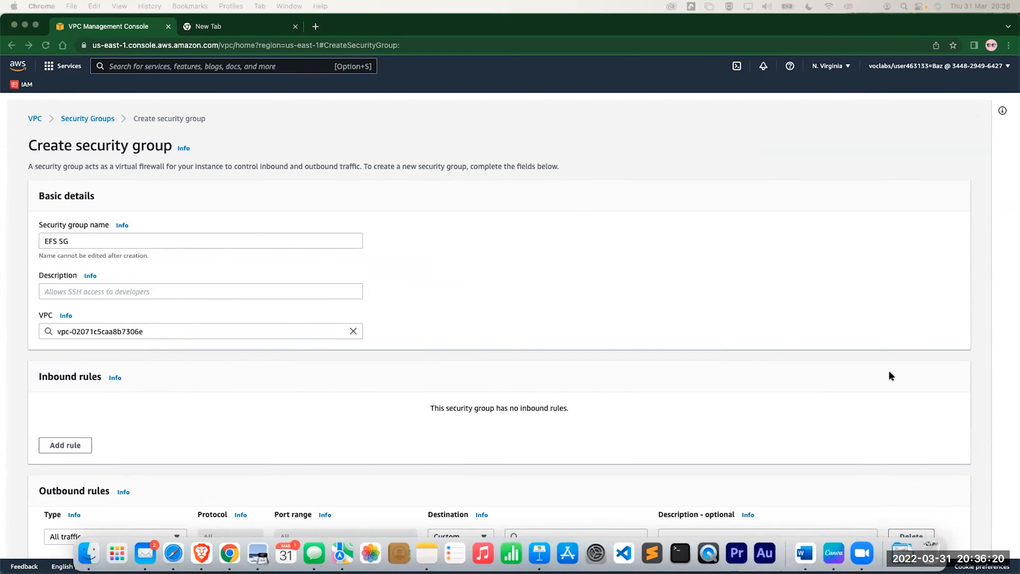
left_click(100, 288)
type("Inbound NFS access from EFS clients")
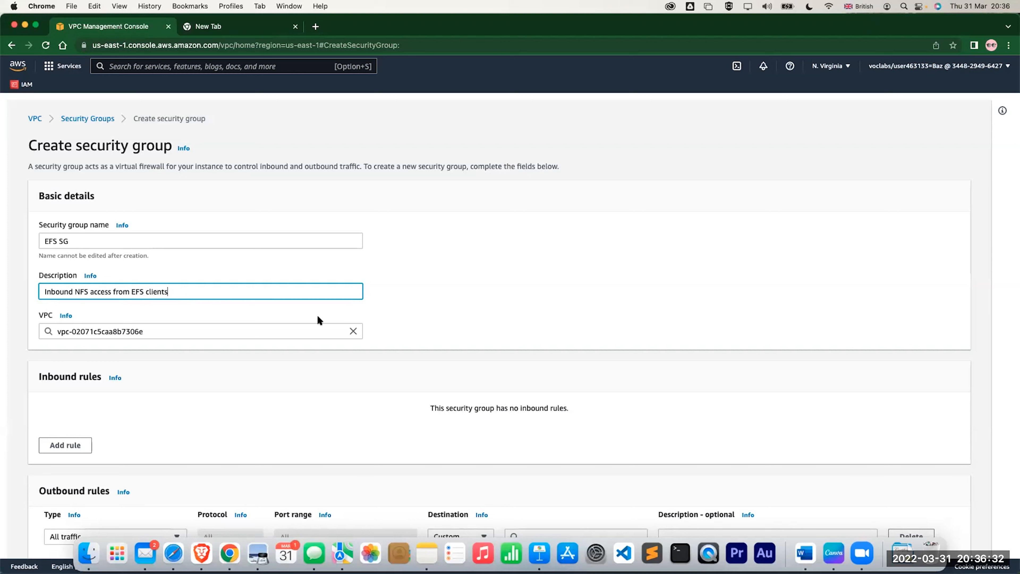
left_click(354, 331)
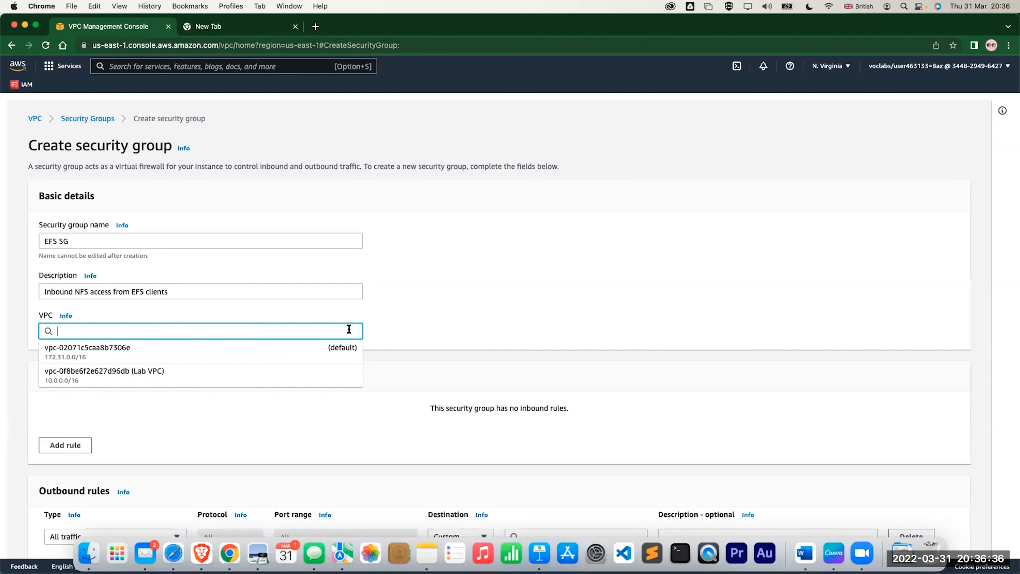
left_click(164, 375)
left_click(558, 475)
Add an inbound rule of type NFS with the EFSClient security group as its source
scroll(406, 421, "down", 1)
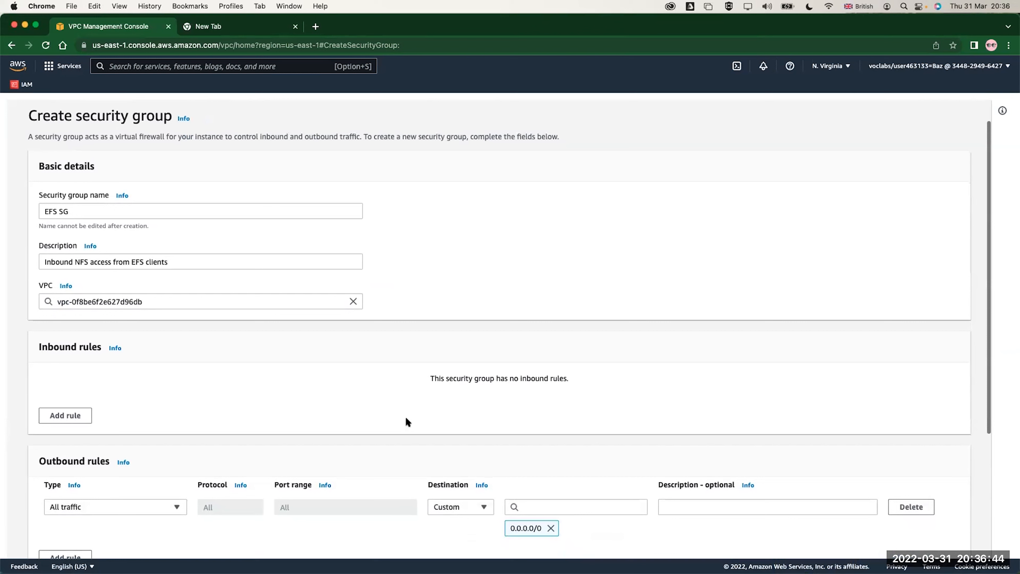
left_click(48, 416)
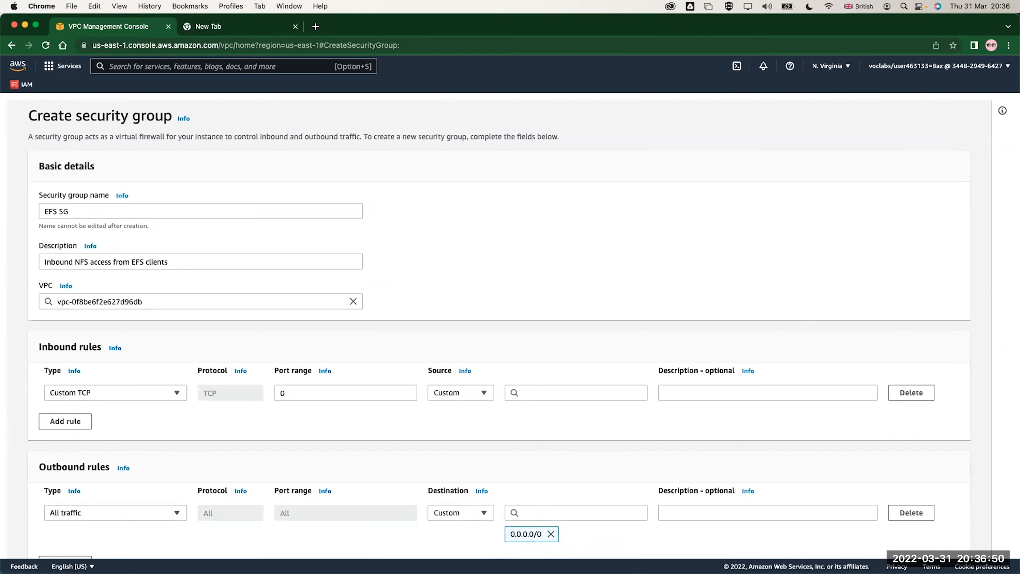
left_click(110, 396)
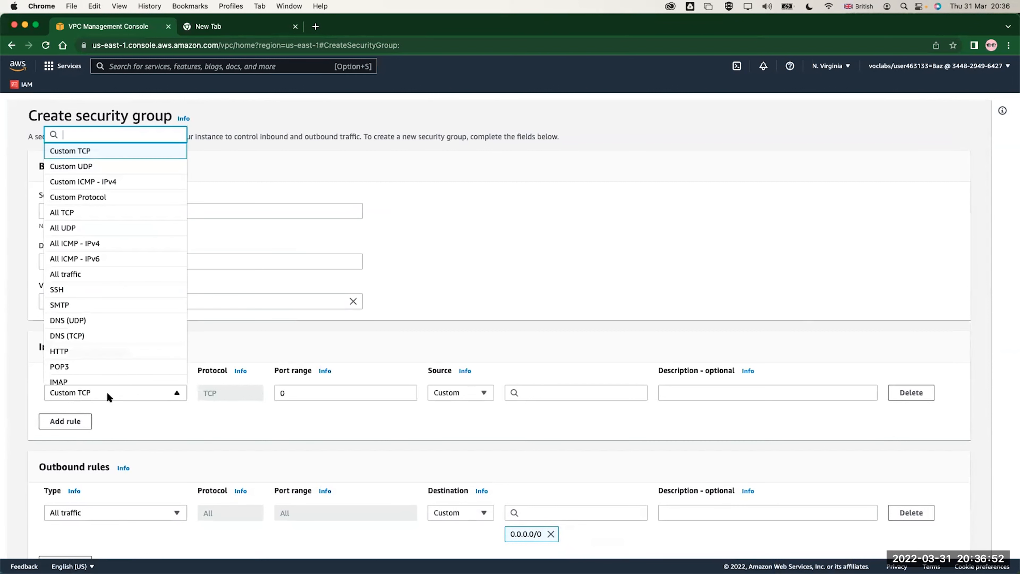
scroll(120, 309, "down", 1)
scroll(121, 309, "up", 3)
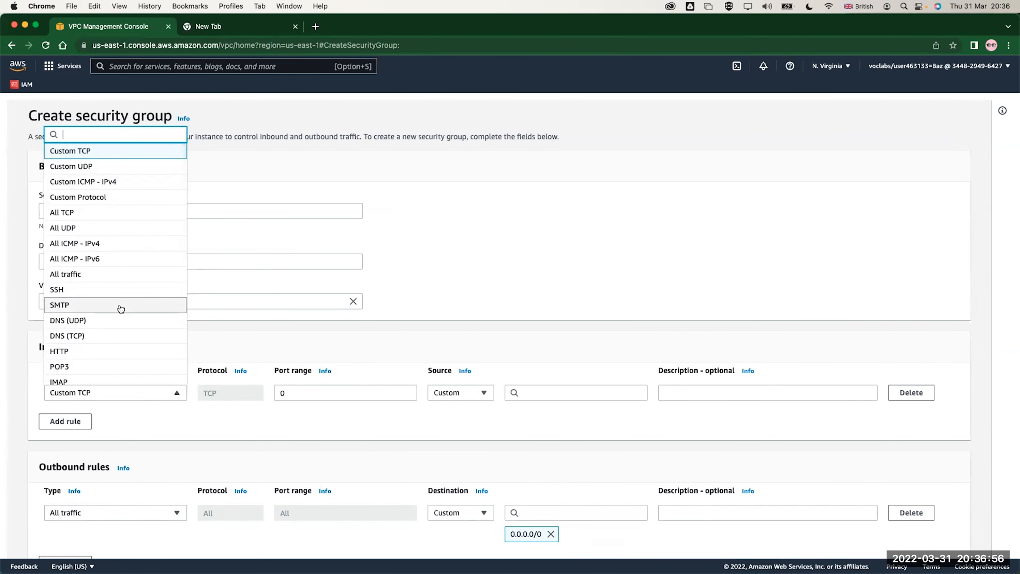
type("n")
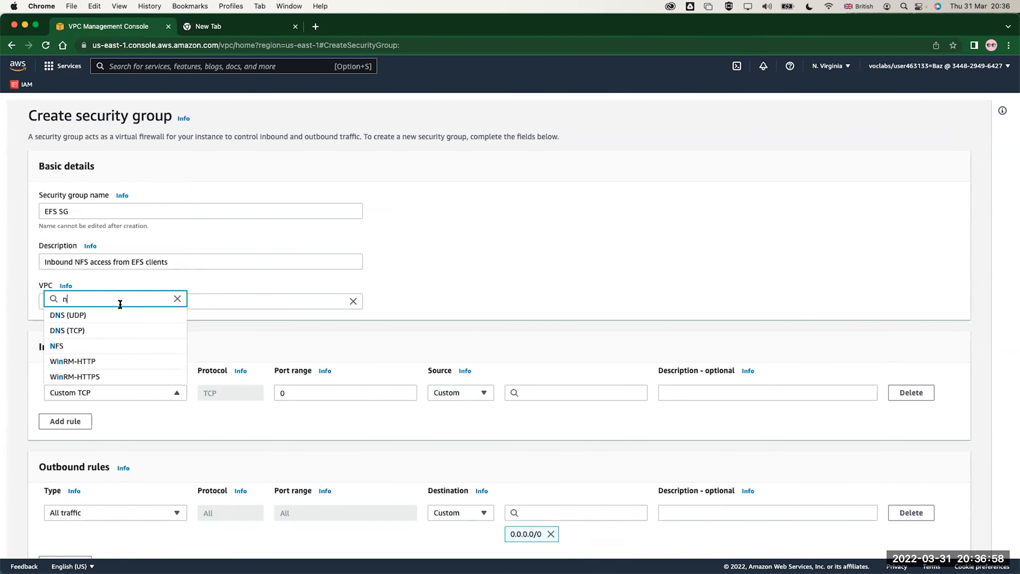
type("fs")
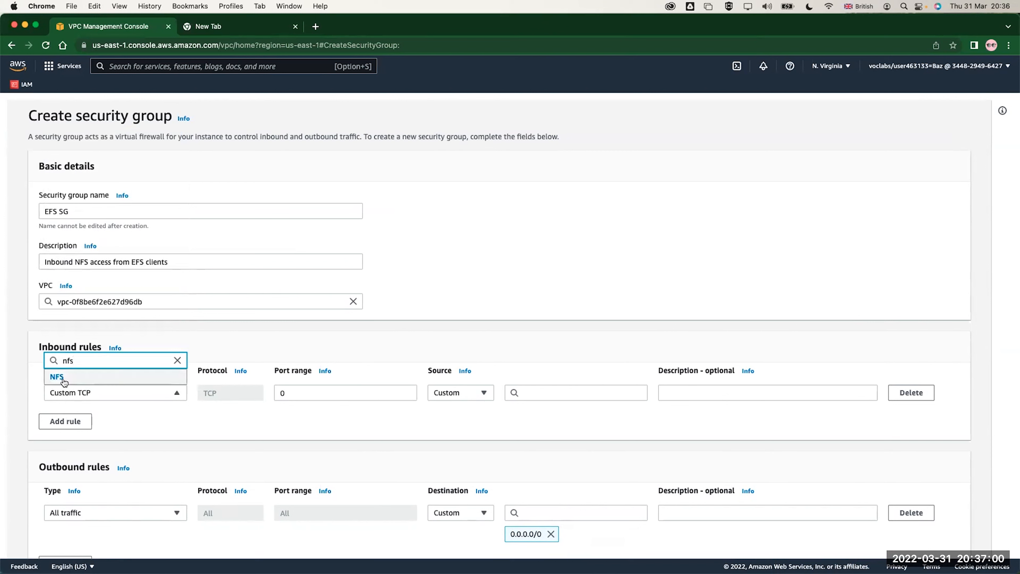
left_click(57, 377)
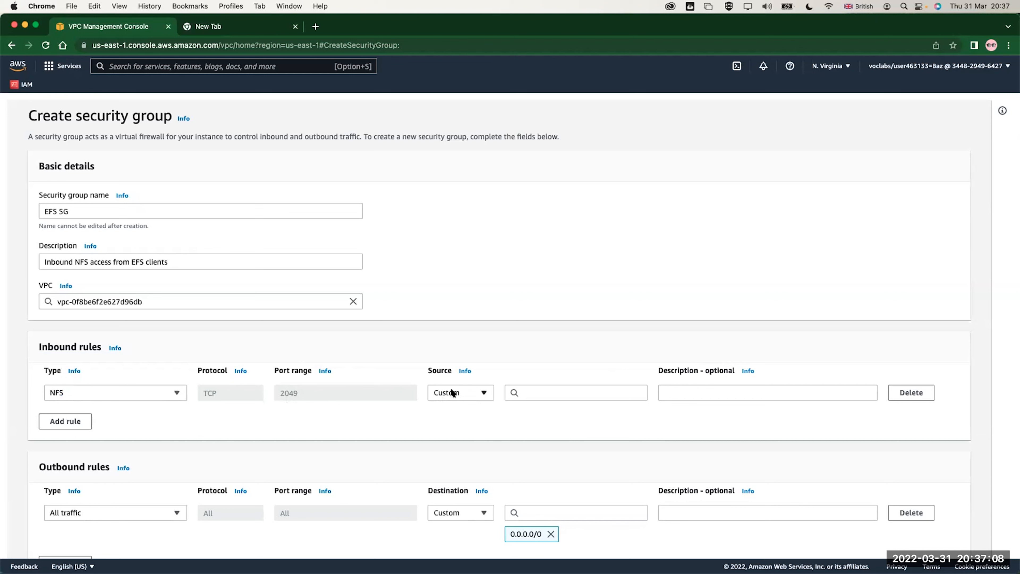
left_click(560, 393)
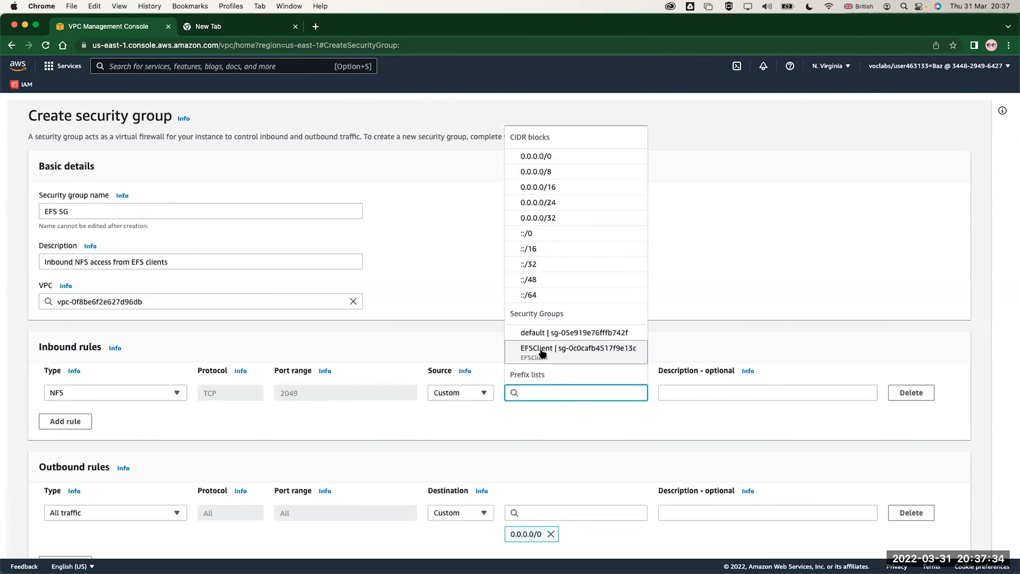
left_click(555, 351)
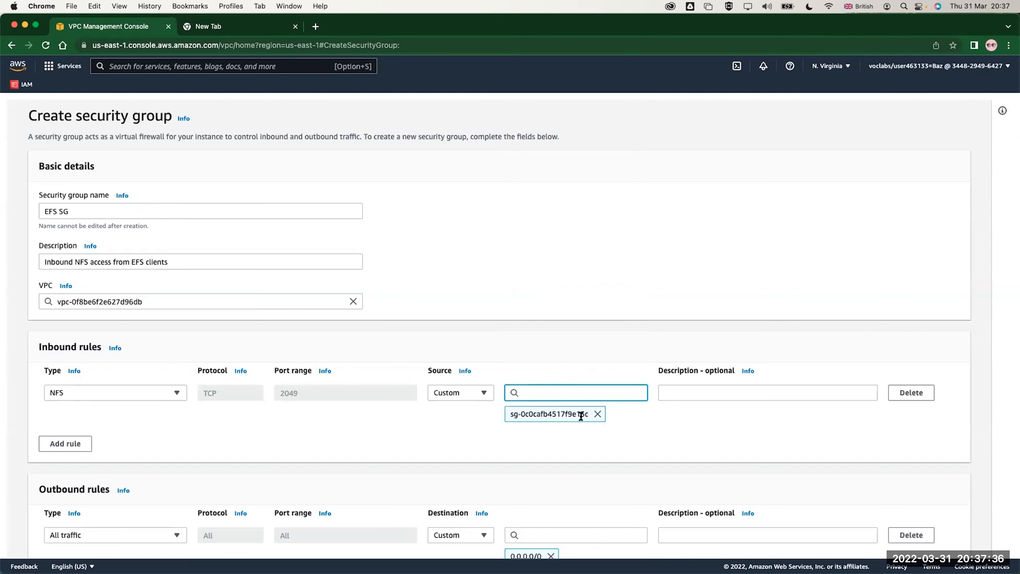
Open EC2 in a separate browser tab and select the EFS Client instance
left_click_drag(509, 413, 591, 418)
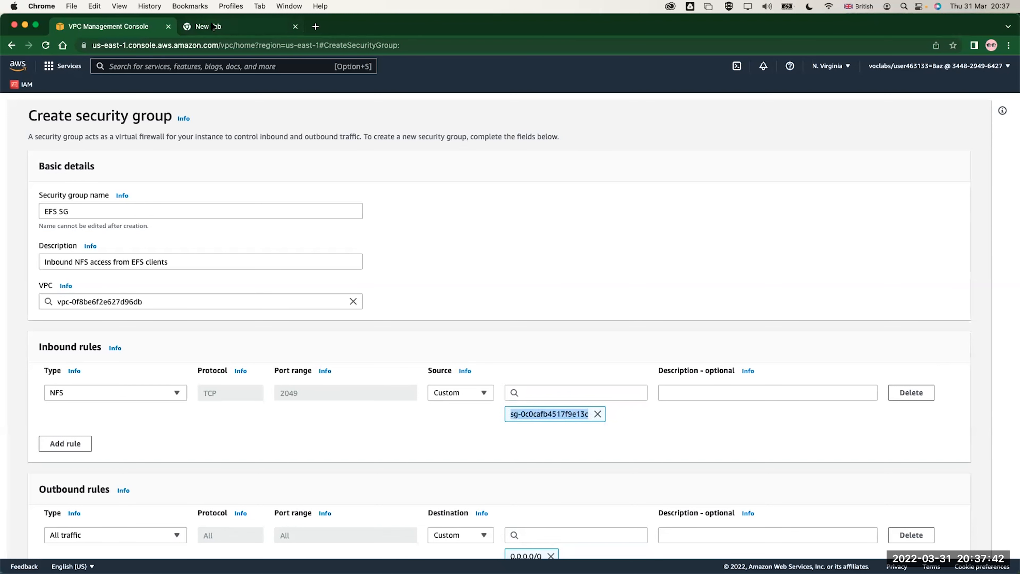
left_click(57, 67)
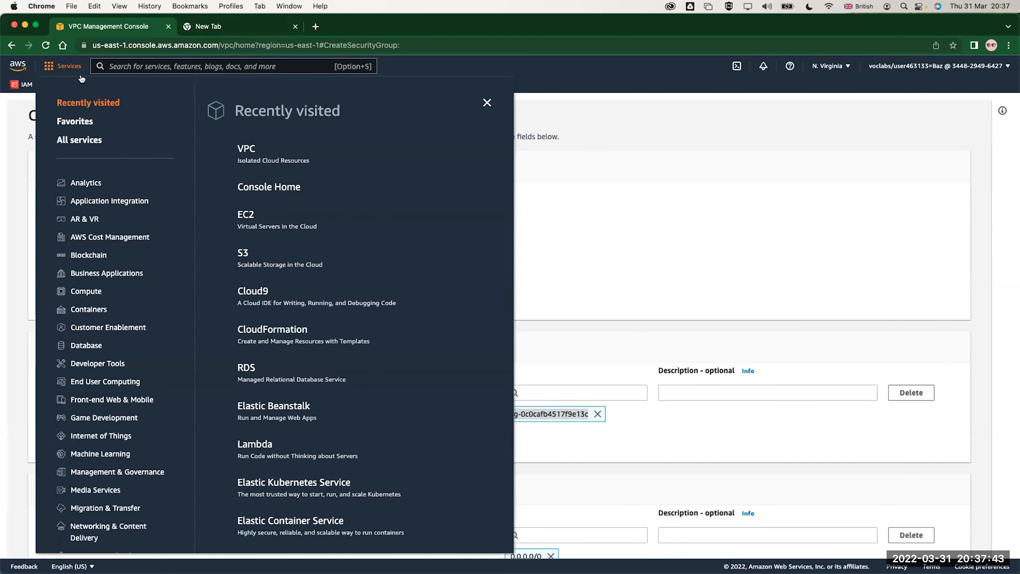
right_click(245, 215)
left_click(257, 221)
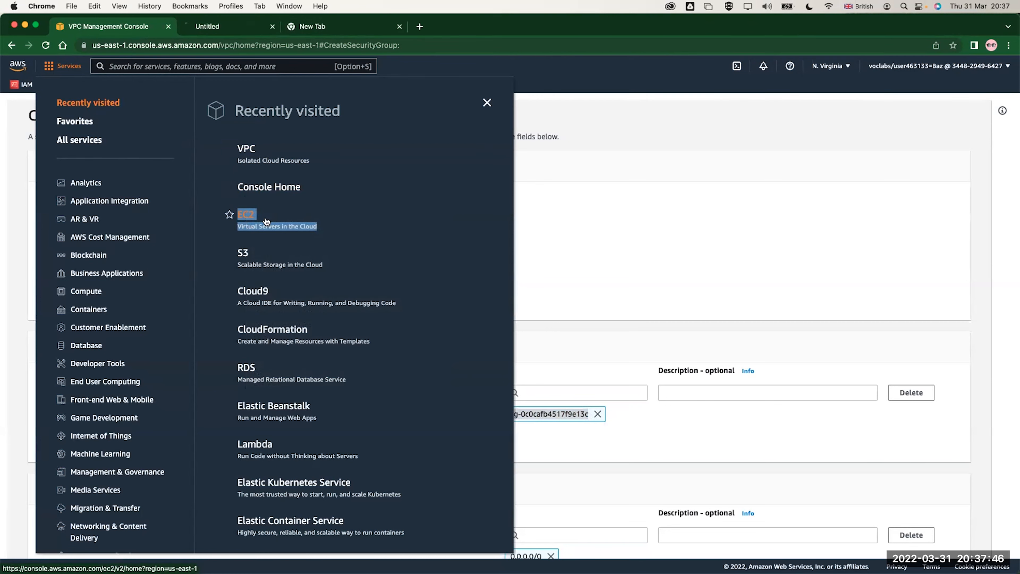
left_click(239, 26)
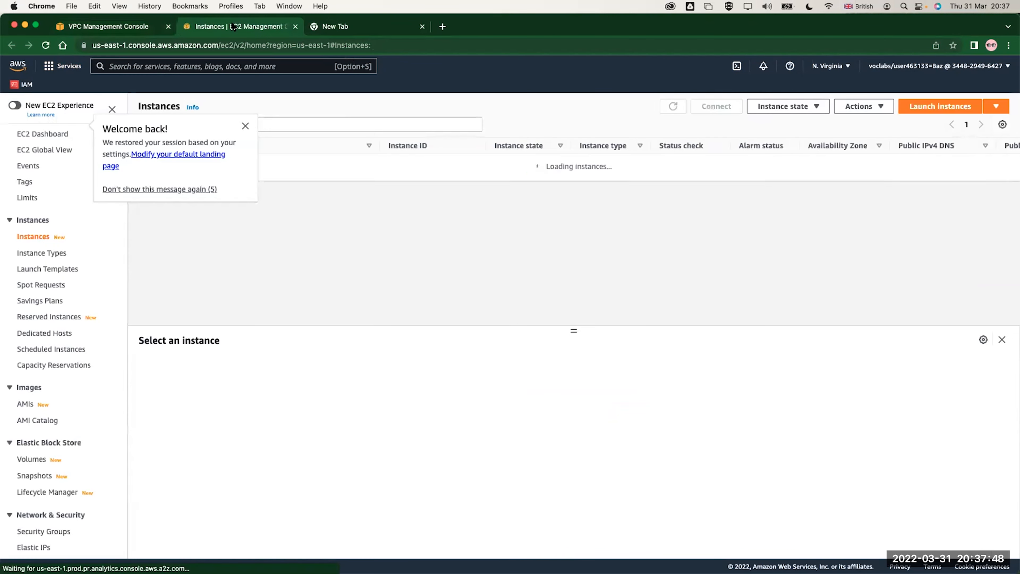
left_click(245, 125)
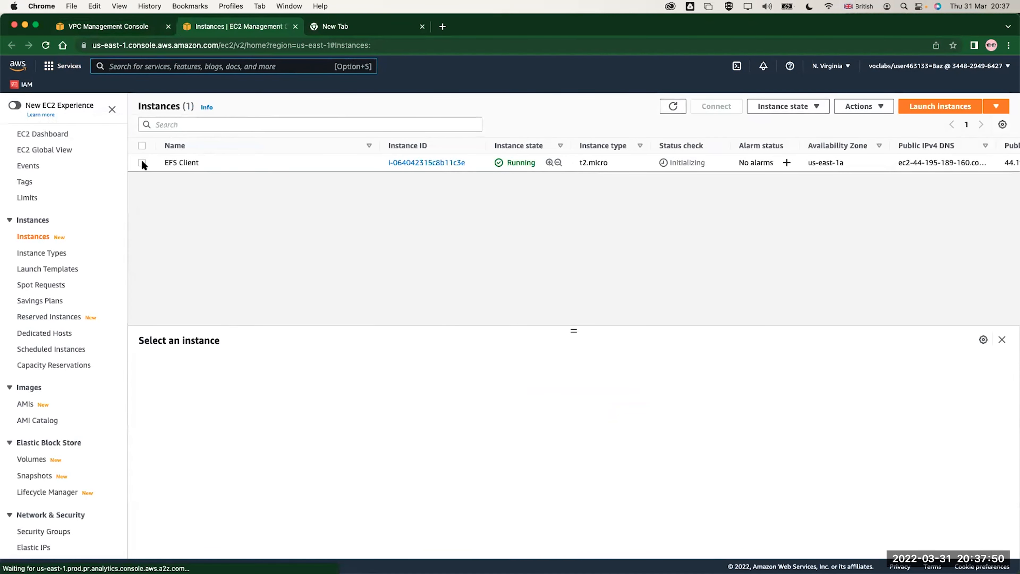
left_click(142, 161)
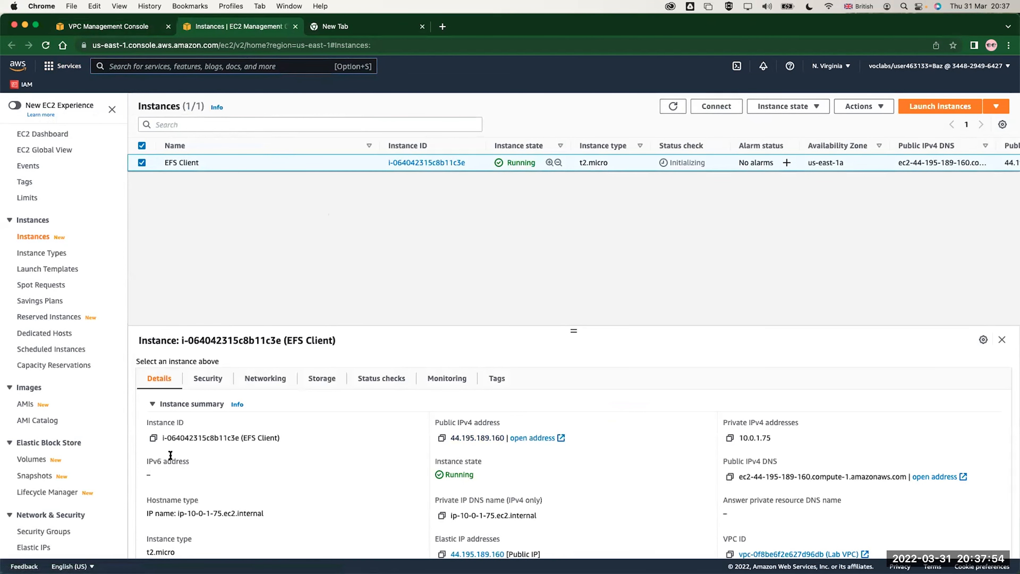
Review the EFS Client instance's details and check its assigned security group and inbound rules
scroll(170, 456, "down", 1)
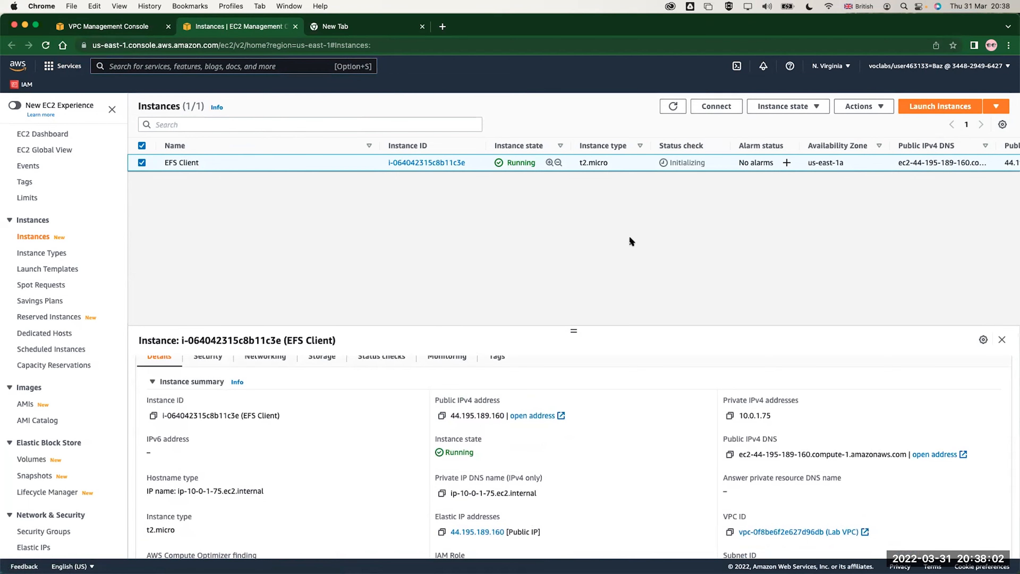
scroll(622, 241, "up", 2)
scroll(407, 405, "up", 2)
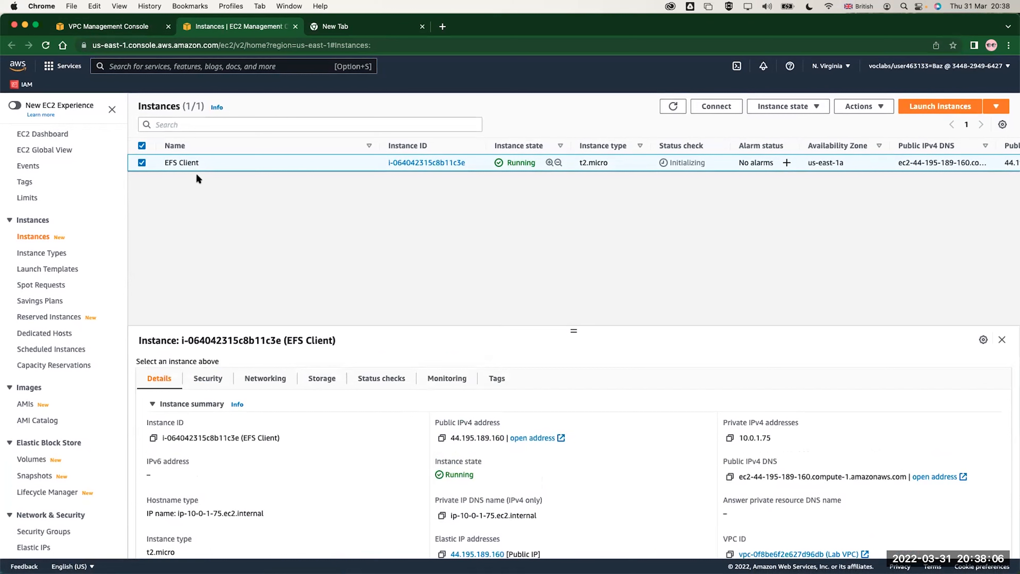
left_click(204, 382)
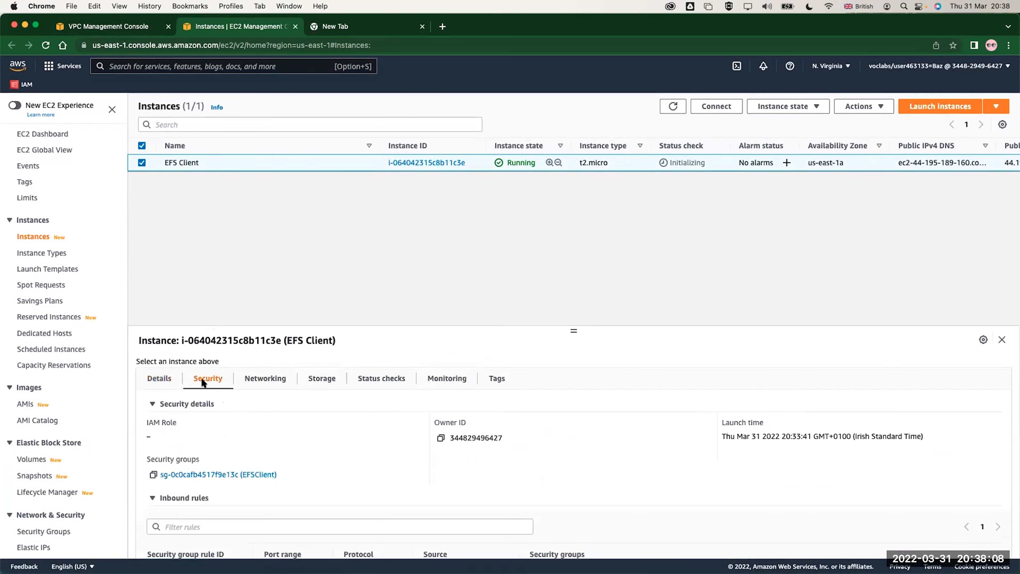
scroll(236, 429, "down", 2)
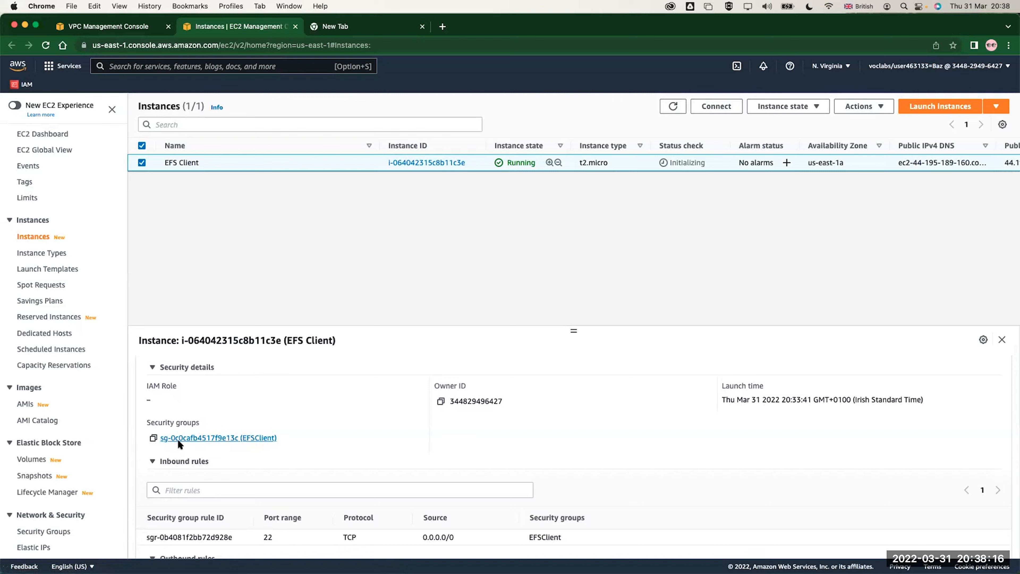
Return to the unfinished EFS SG form in the VPC console and create the security group
left_click(111, 27)
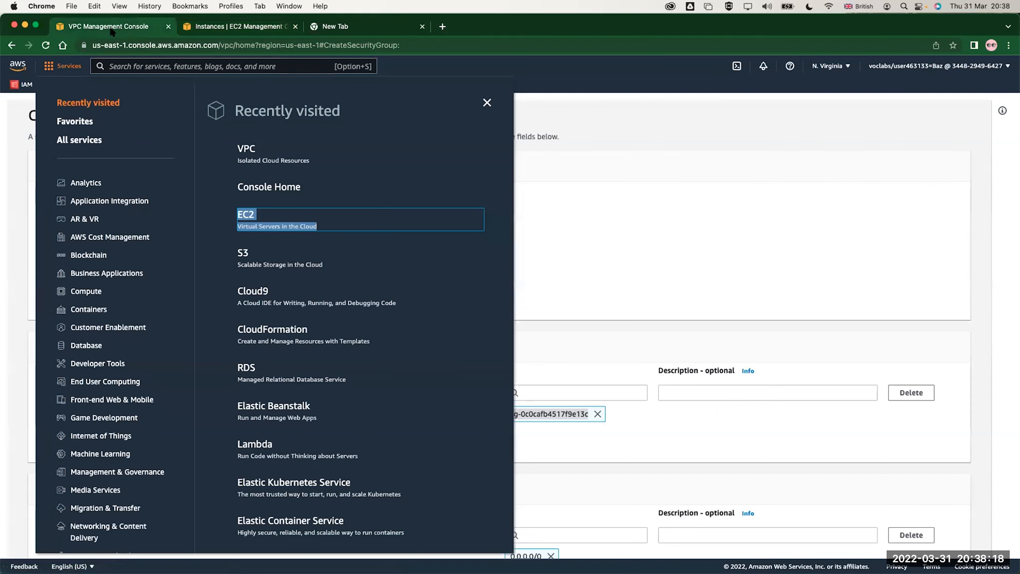
left_click(565, 204)
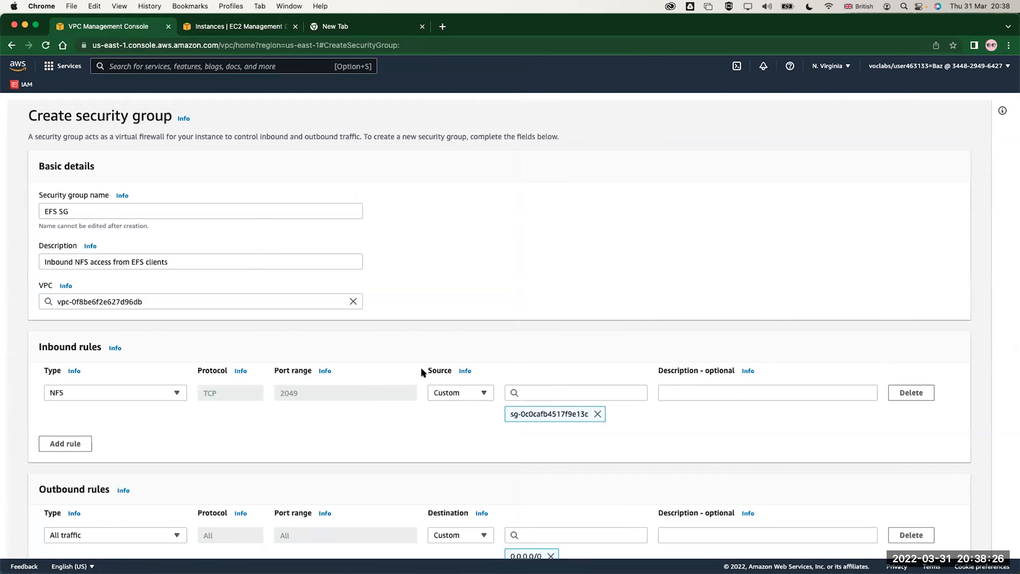
scroll(423, 372, "down", 5)
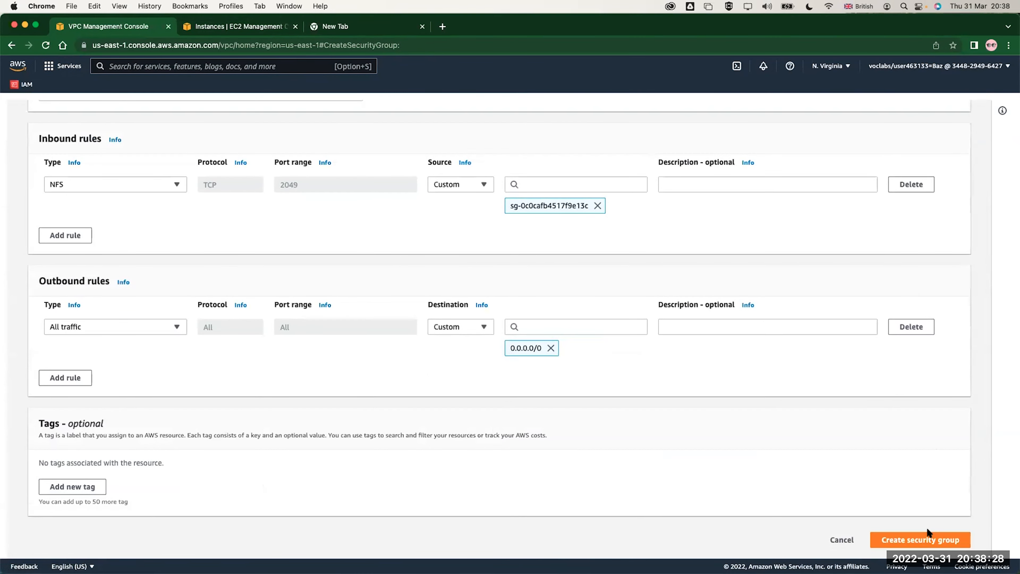
left_click(927, 541)
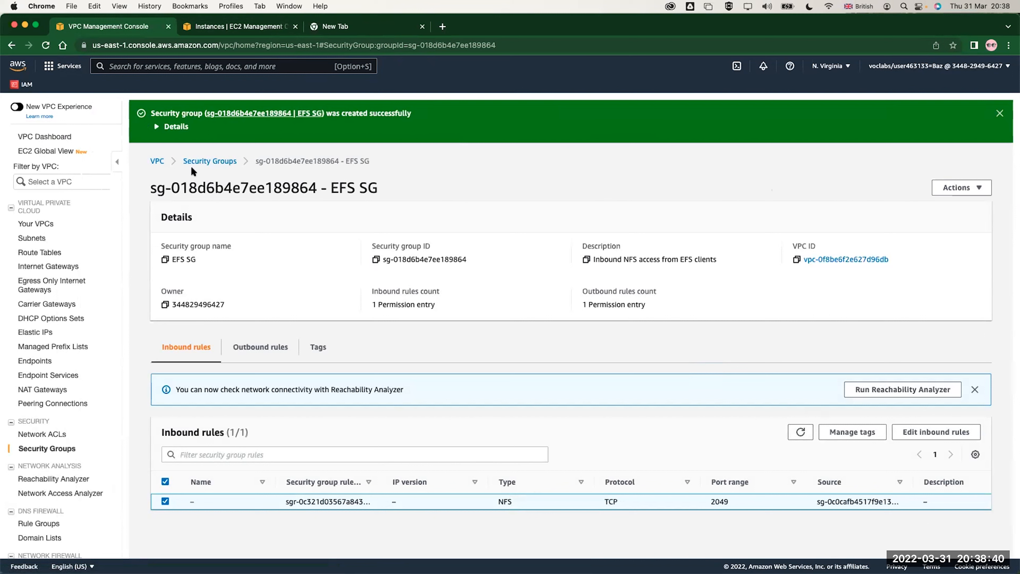
Find the EFS service through the console search and start creating a file system
left_click(71, 68)
left_click(148, 66)
type("efs")
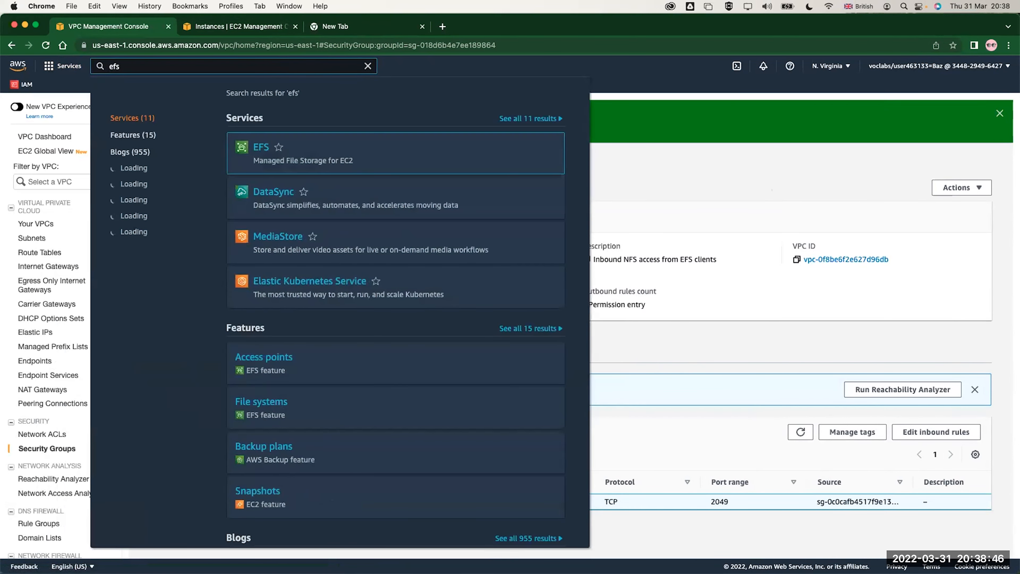
left_click(261, 147)
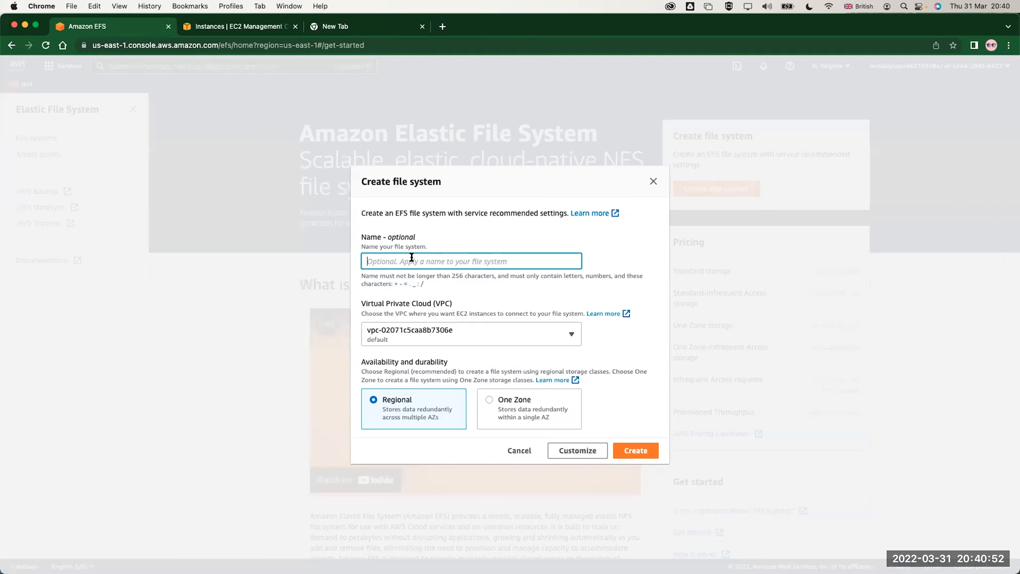
Name the new file system EFS2 and set its virtual private cloud to Lab VPC
type("EFS2")
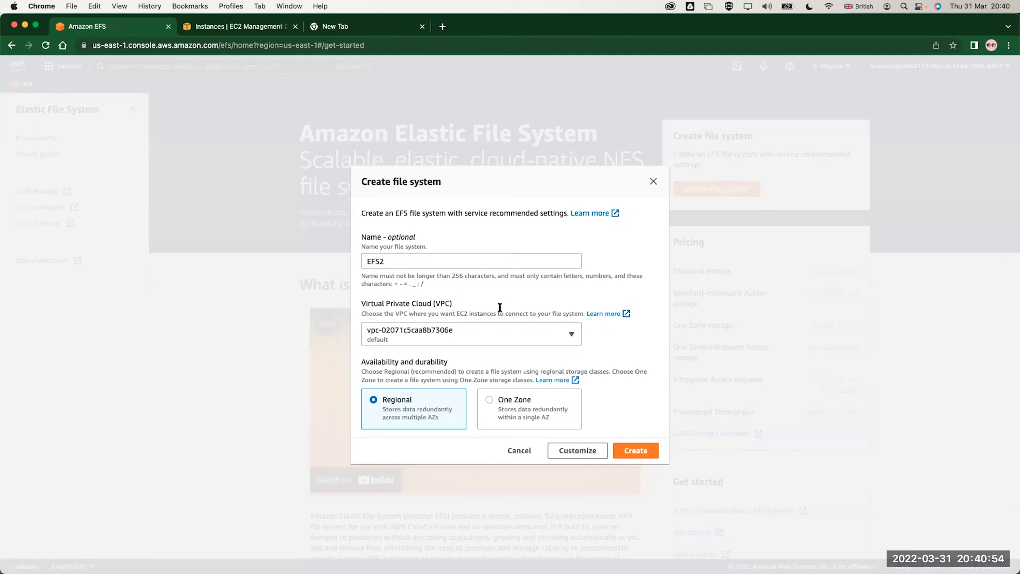
left_click(480, 326)
left_click(437, 382)
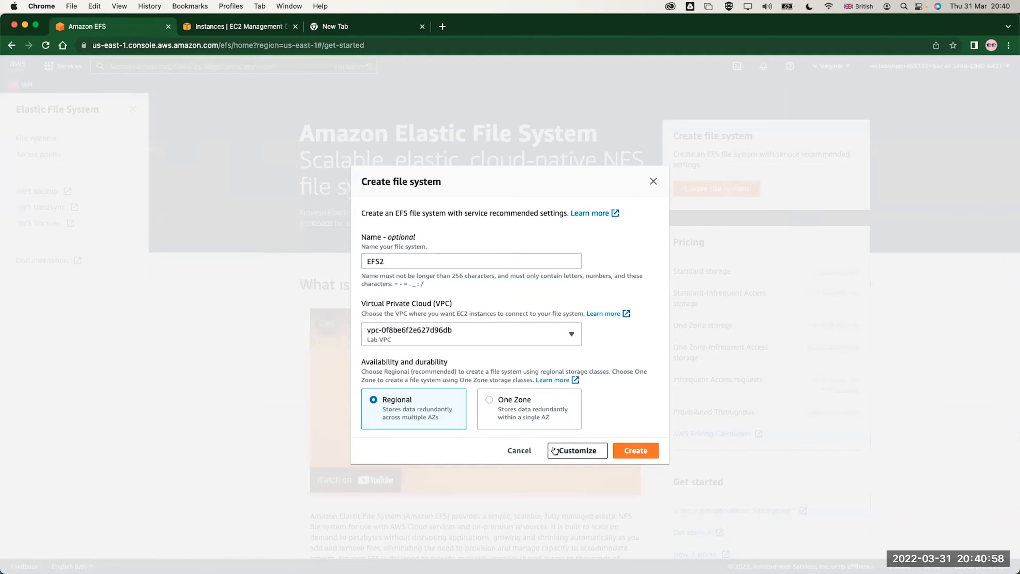
Customize the EFS2 file system settings and disable automatic backups
left_click(565, 451)
scroll(330, 208, "down", 3)
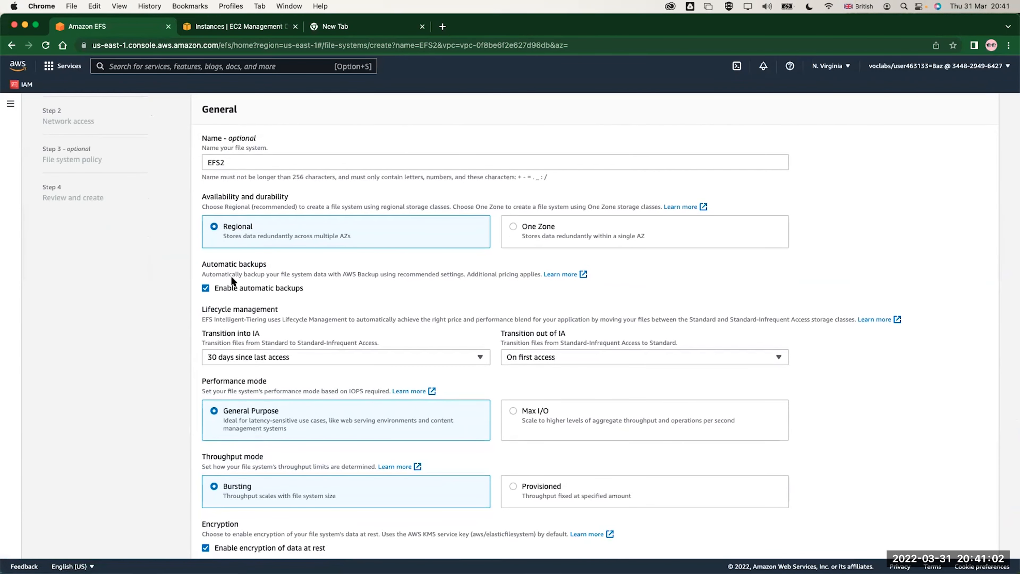
left_click(204, 287)
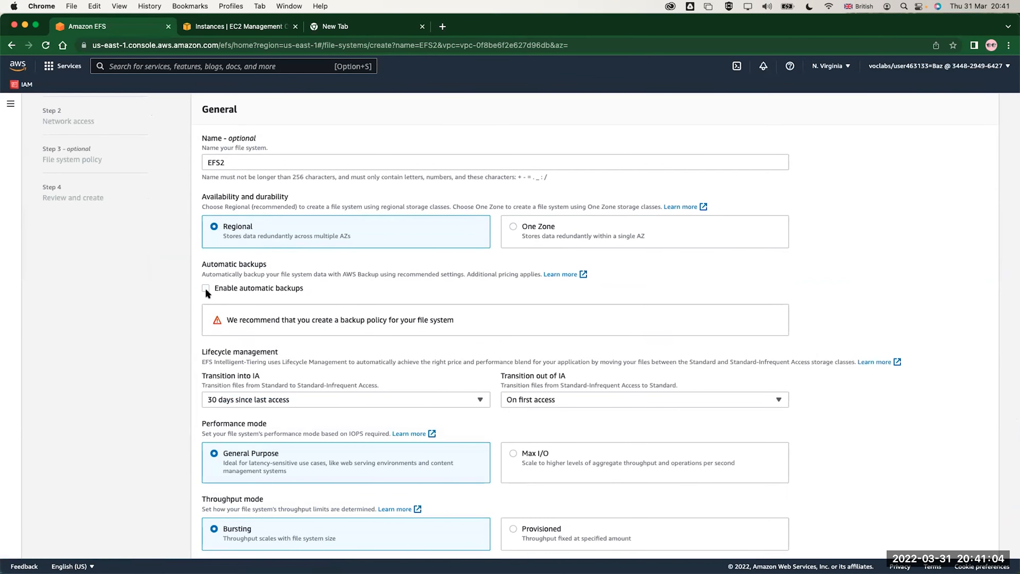
Examine the lifecycle transition choices and the Provisioned throughput option, leaving the throughput mode on Bursting
scroll(291, 307, "down", 3)
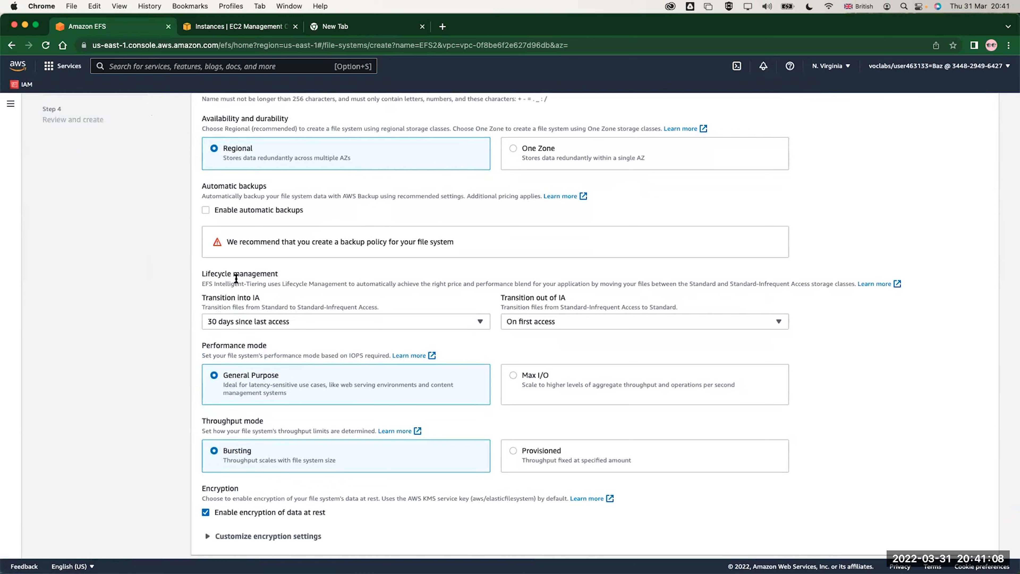
left_click(255, 321)
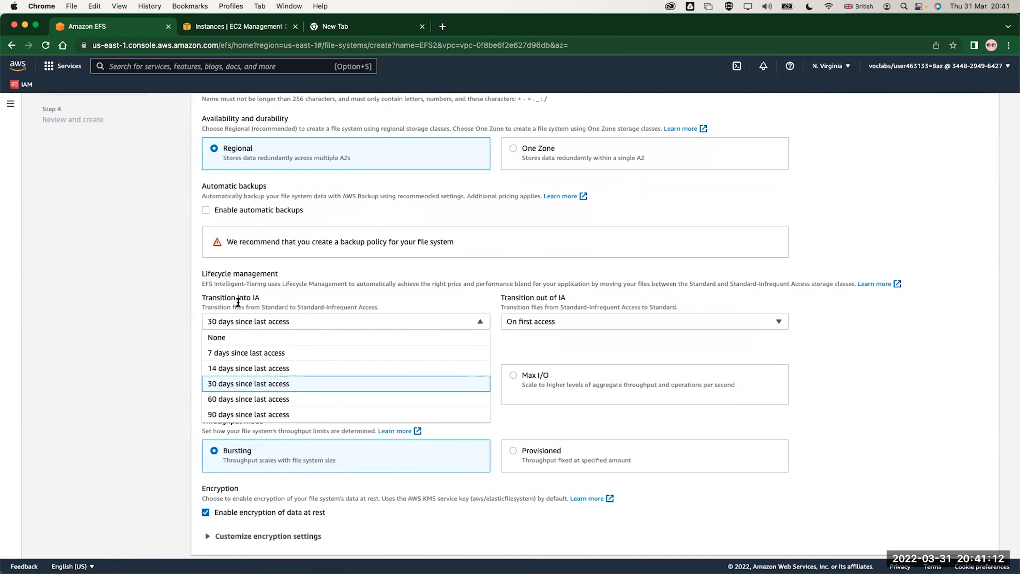
left_click(249, 316)
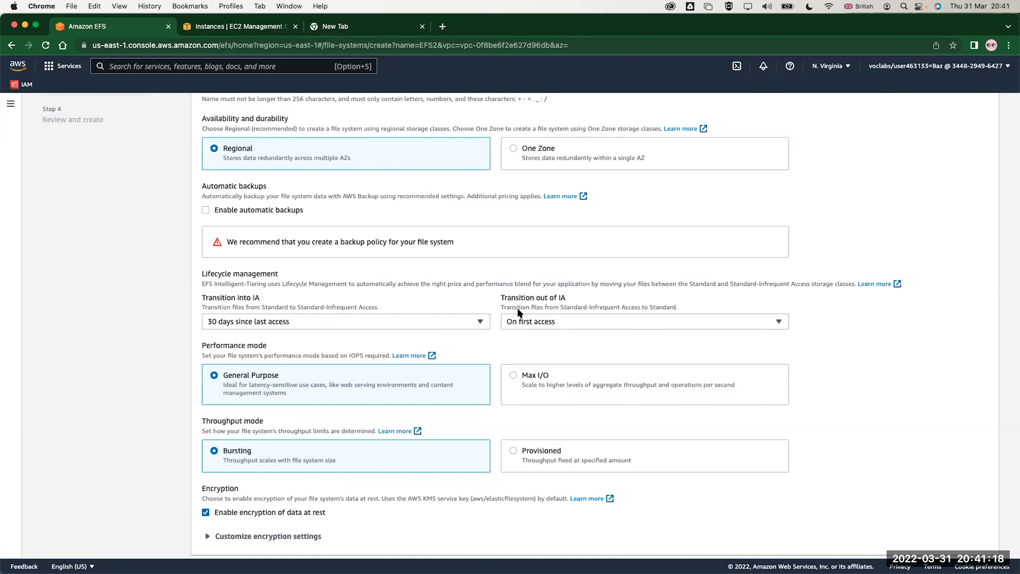
left_click(527, 321)
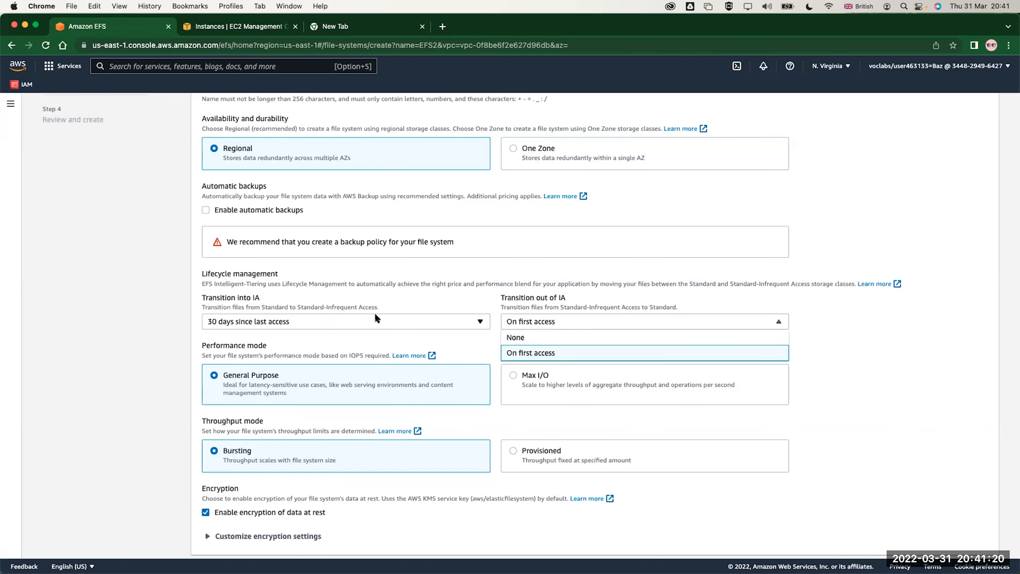
left_click(424, 298)
scroll(422, 297, "down", 2)
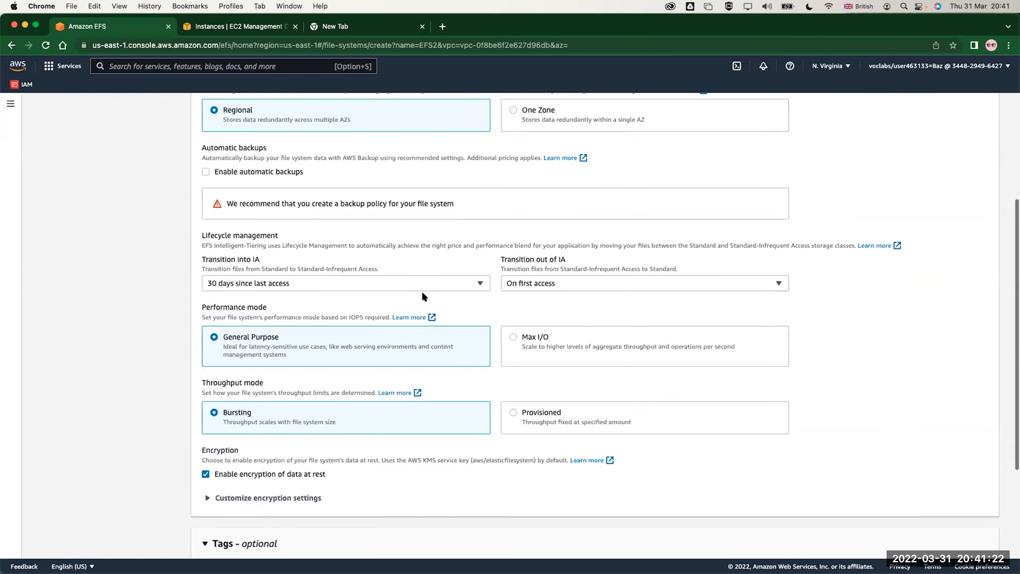
scroll(320, 297, "down", 1)
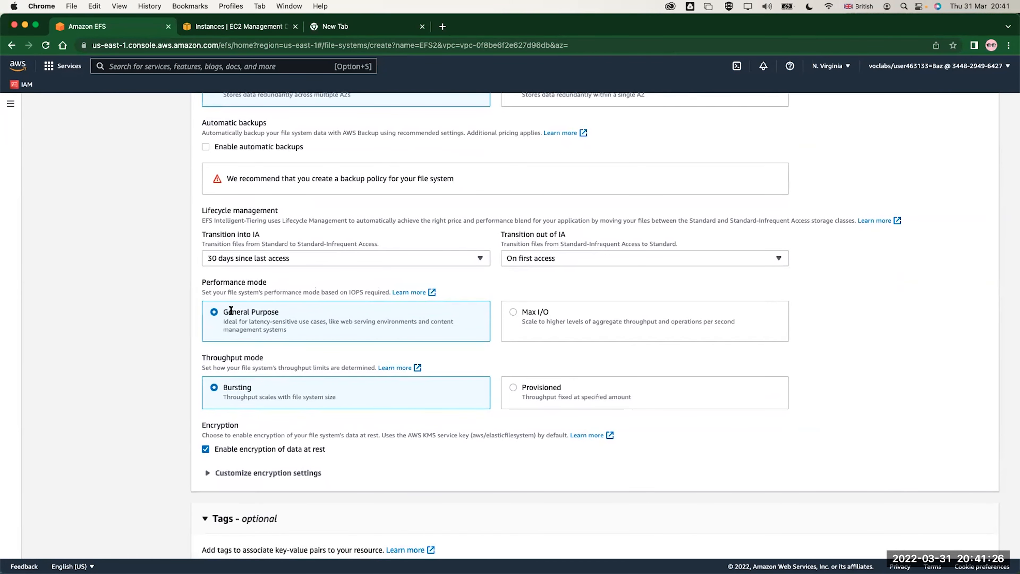
scroll(288, 312, "down", 3)
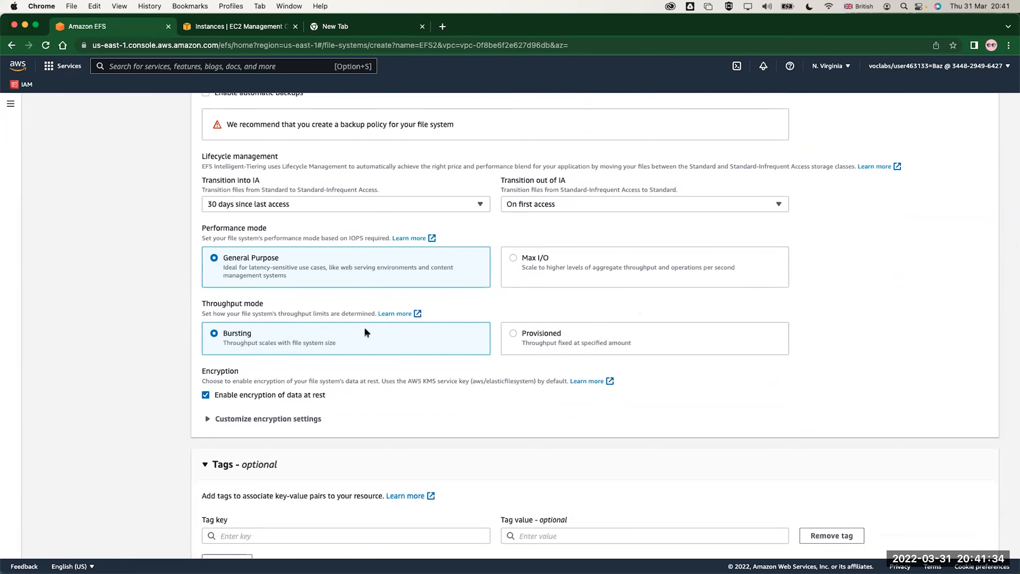
left_click(507, 335)
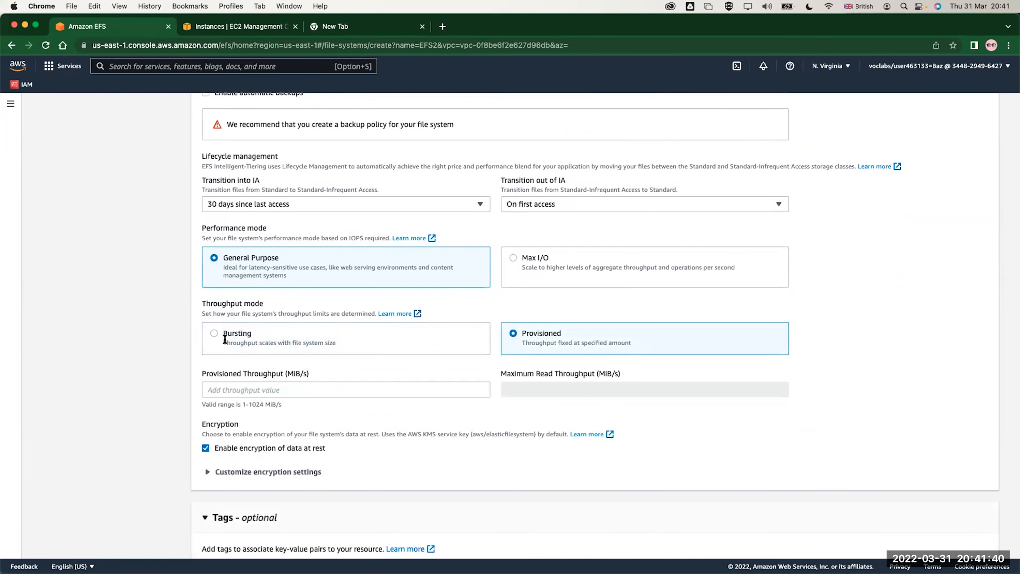
left_click(212, 330)
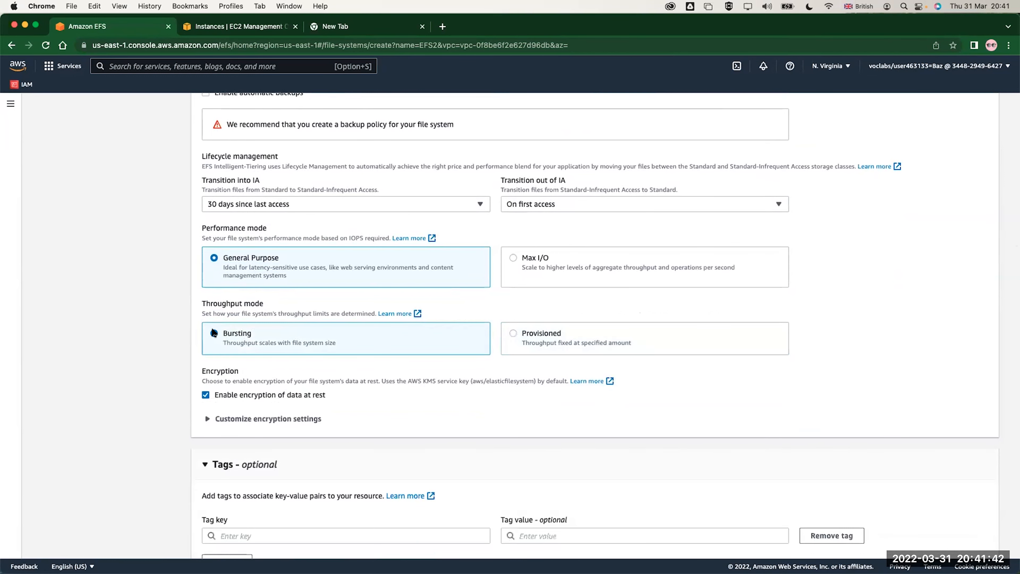
Disable encryption of data at rest and continue to the network access settings
scroll(293, 344, "down", 2)
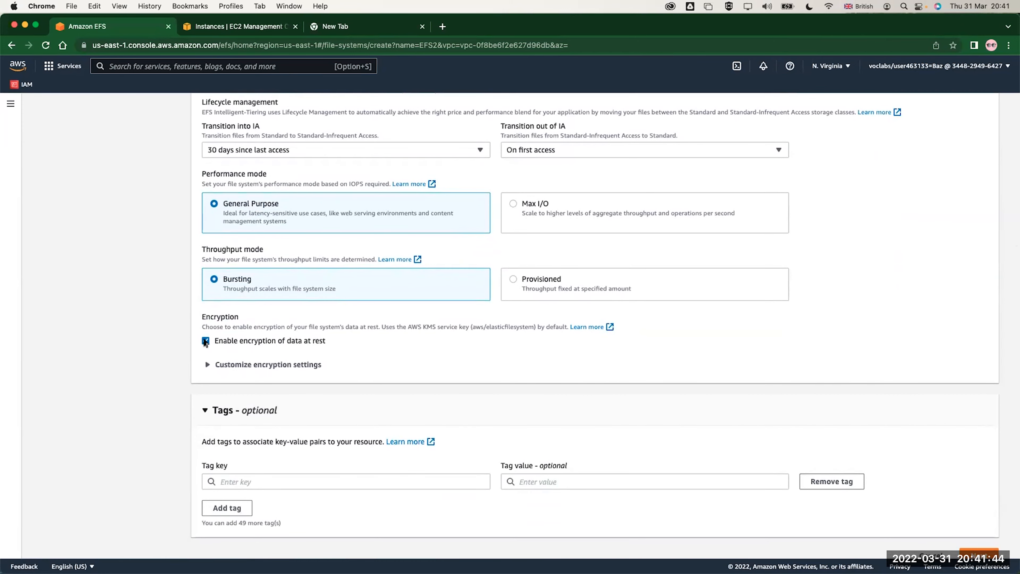
left_click(205, 340)
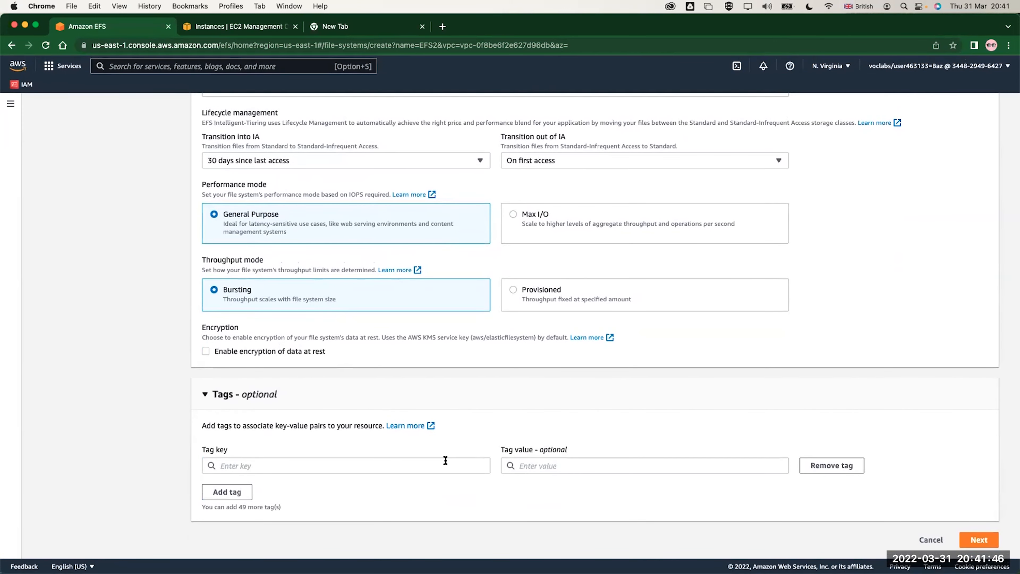
left_click(978, 538)
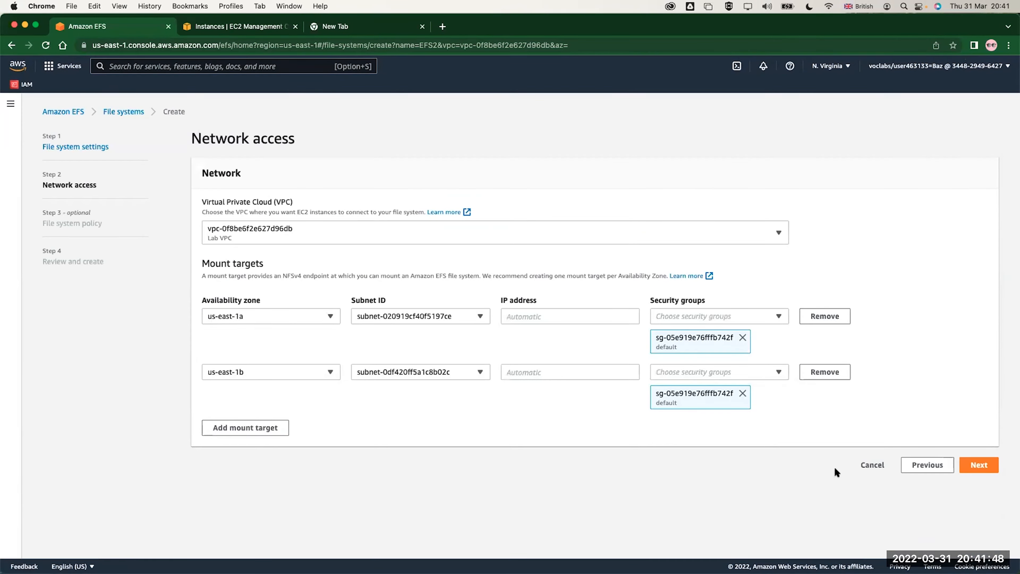
Select Lab VPC, with Lab VPC Private Subnet 1 for the us-east-1a mount target and Lab VPC Private Subnet 2 for us-east-1b
left_click(326, 275)
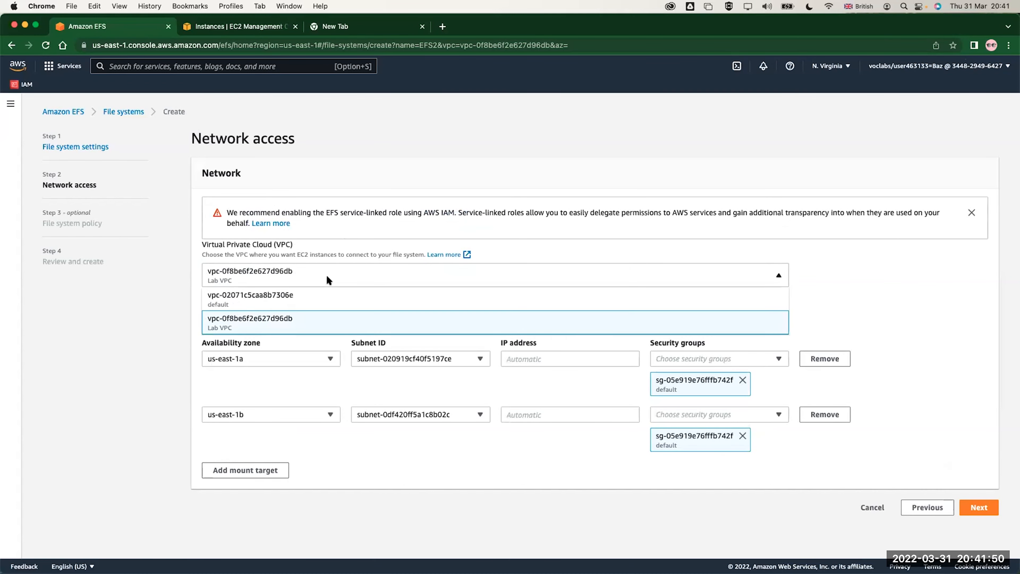
left_click(251, 323)
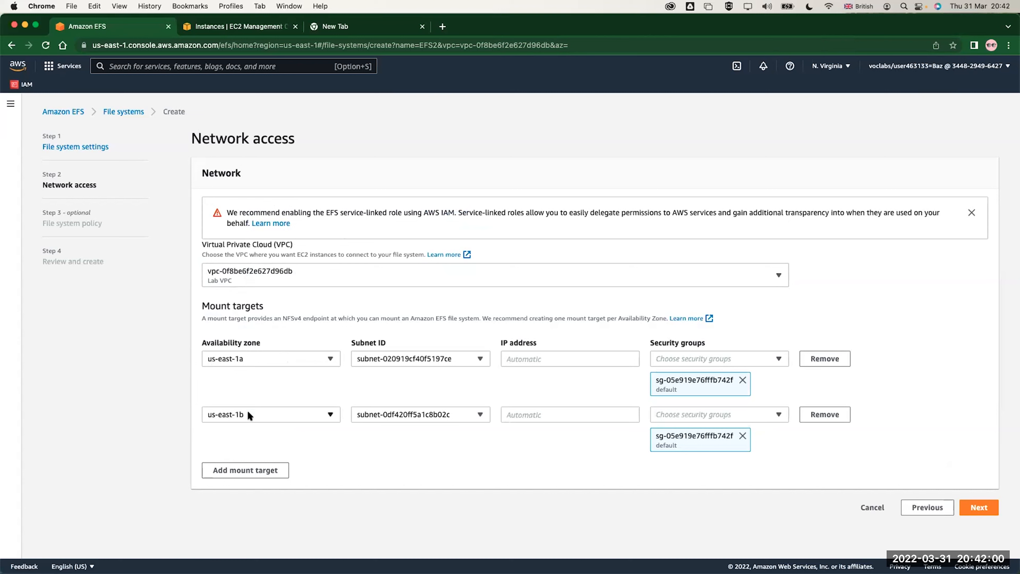
left_click(397, 358)
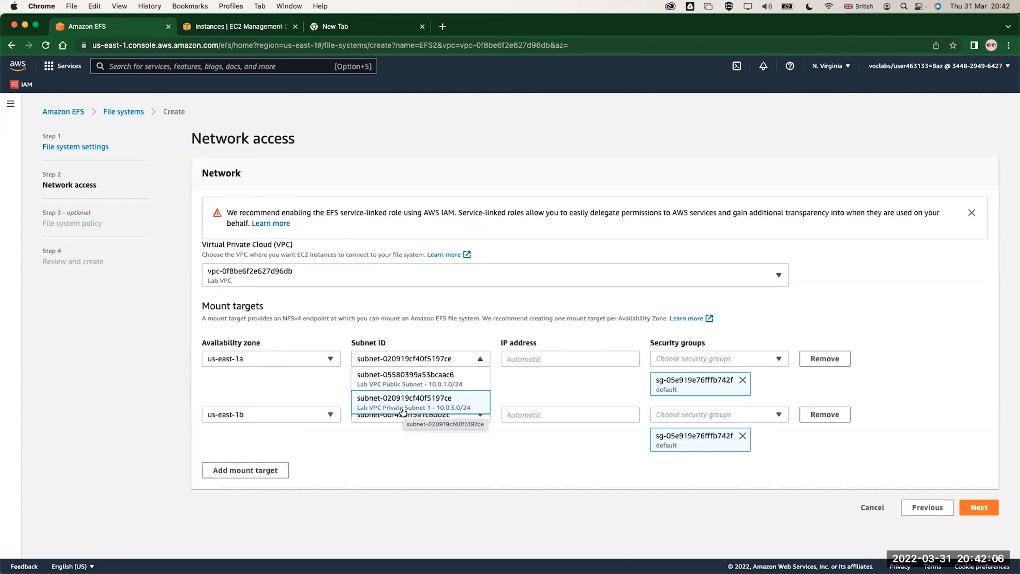
left_click(472, 318)
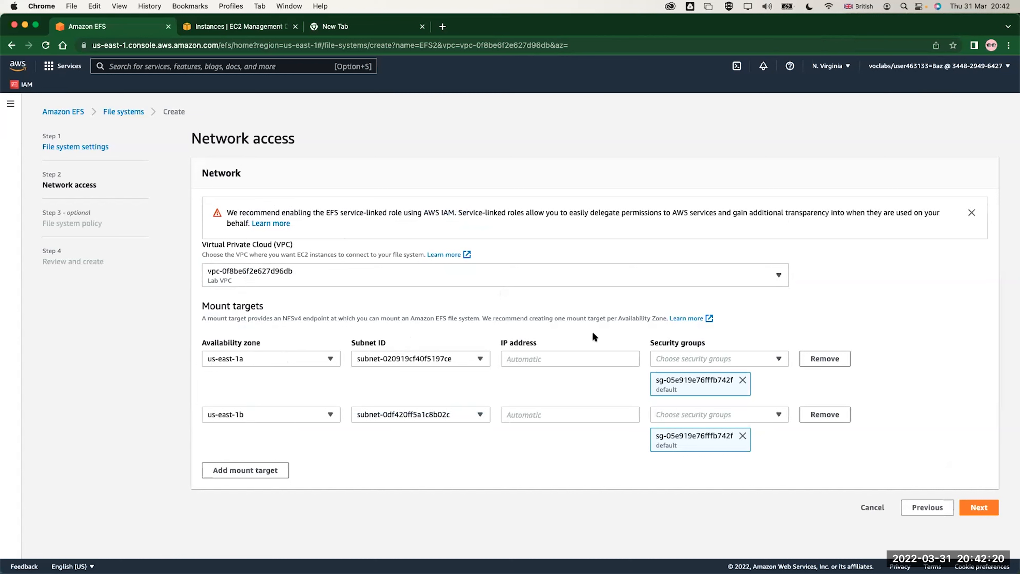
left_click(457, 359)
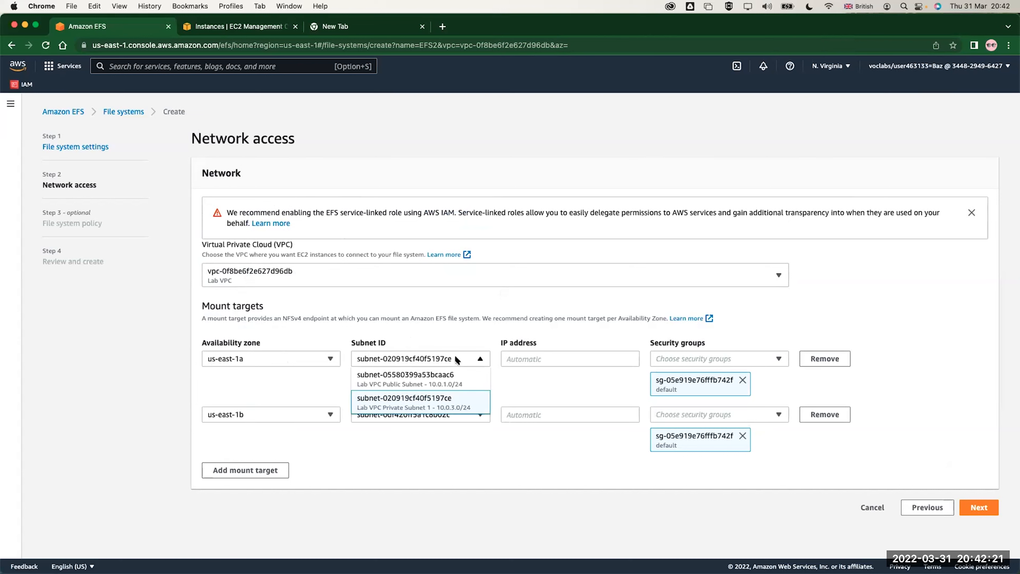
left_click(430, 401)
left_click(420, 418)
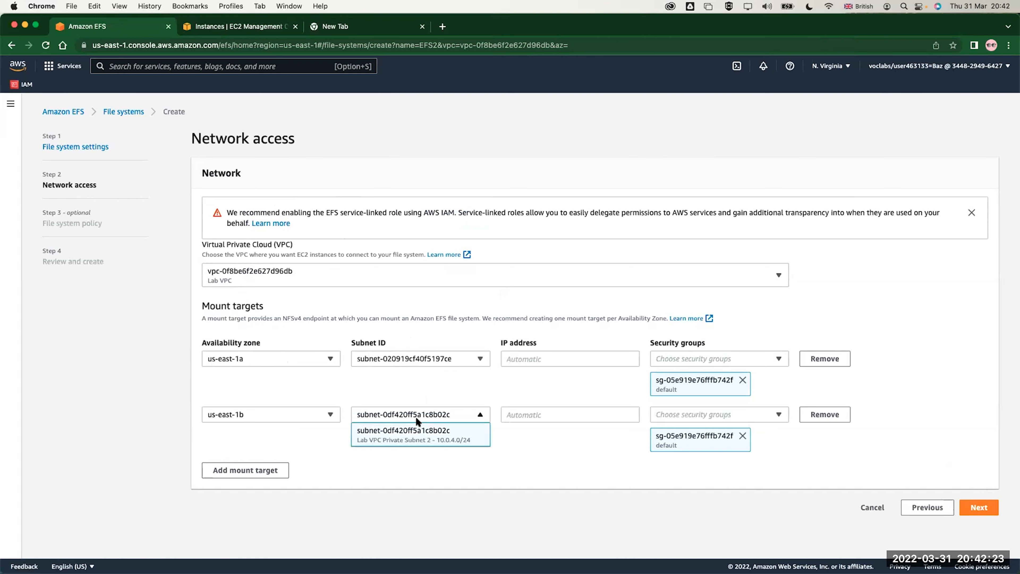
left_click(412, 442)
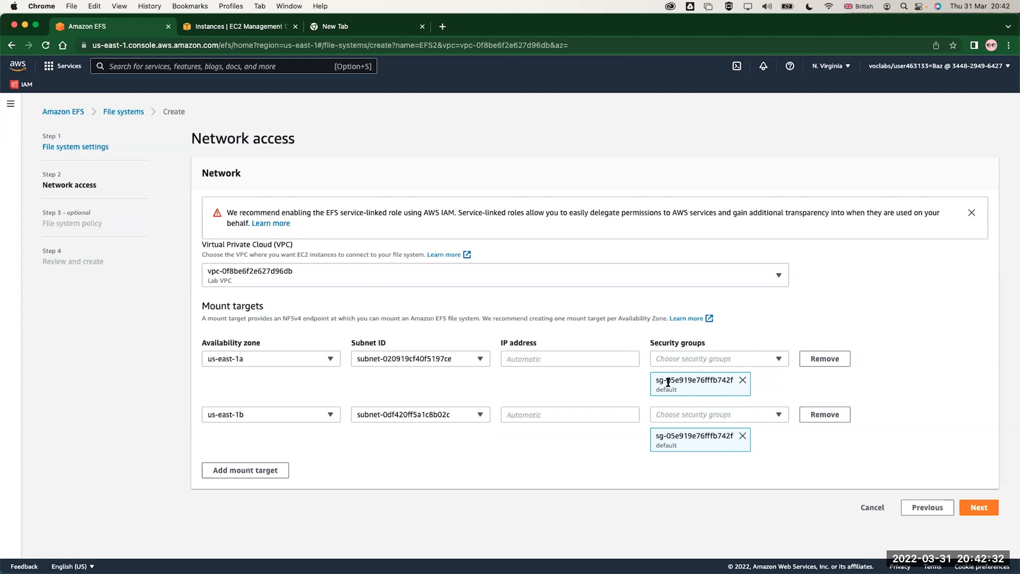
Replace the default security group with EFS SG on both the us-east-1a and us-east-1b mount targets
left_click(742, 381)
left_click(742, 407)
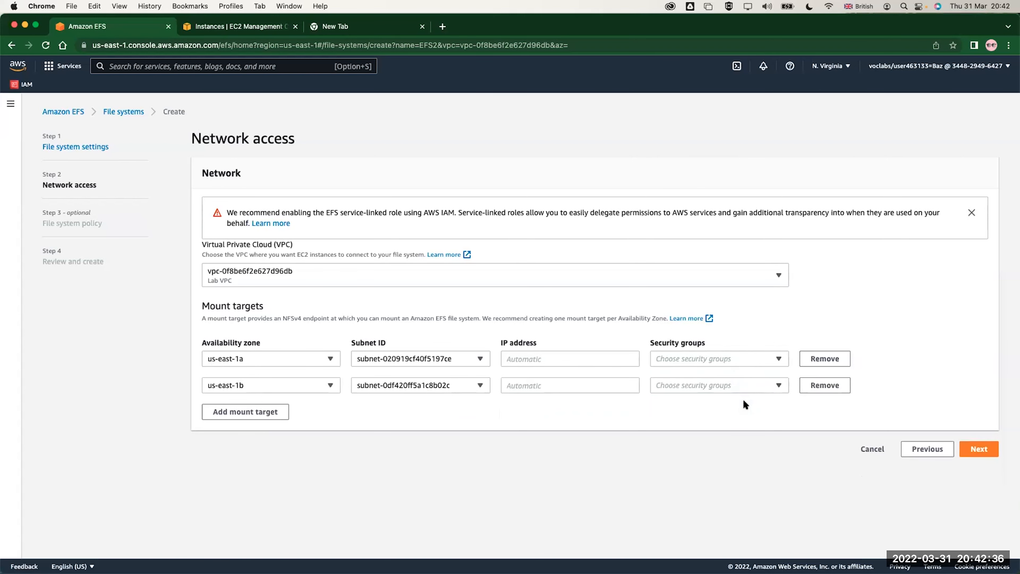
left_click(738, 359)
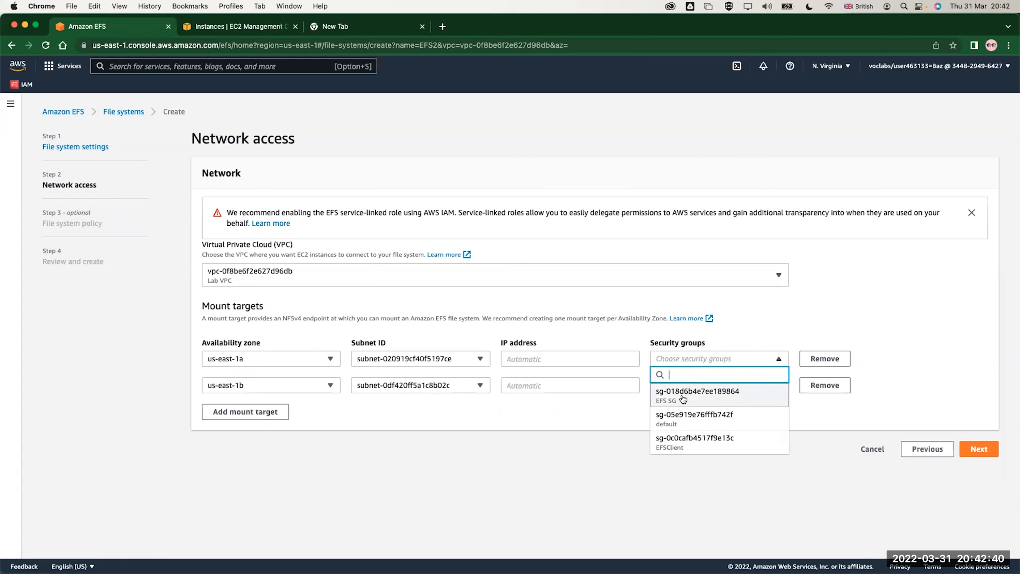
left_click(676, 400)
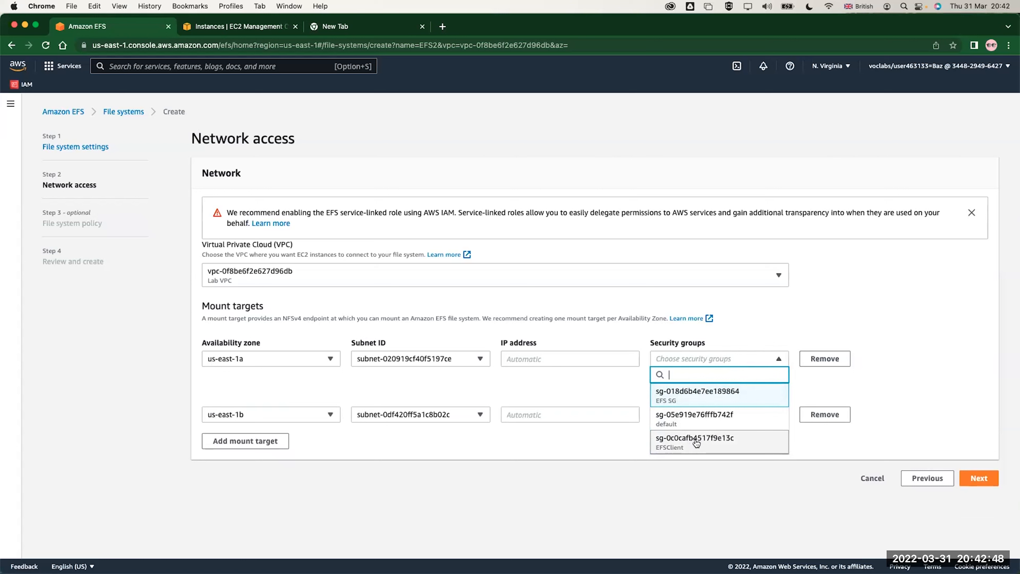
left_click(801, 286)
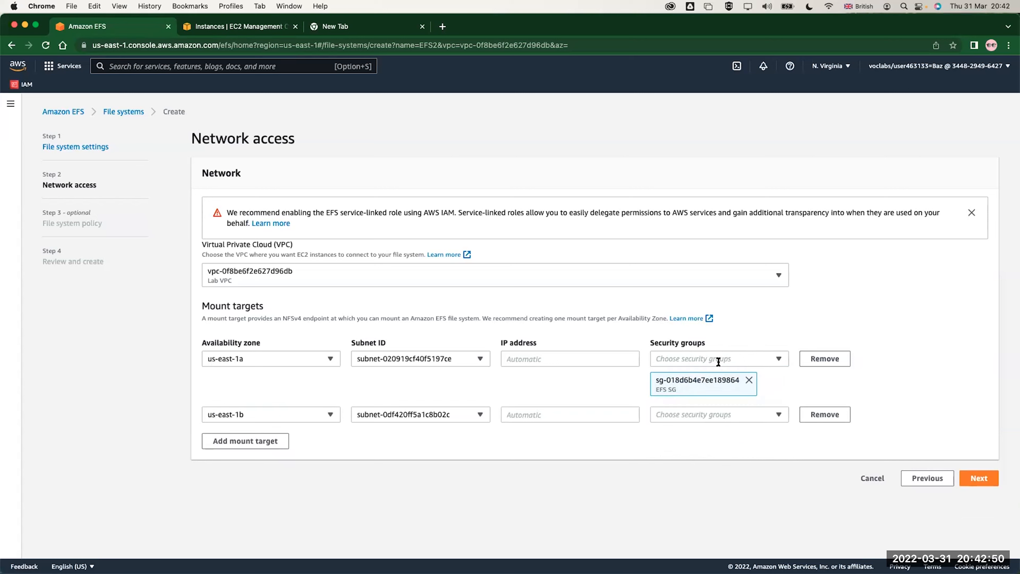
left_click(685, 414)
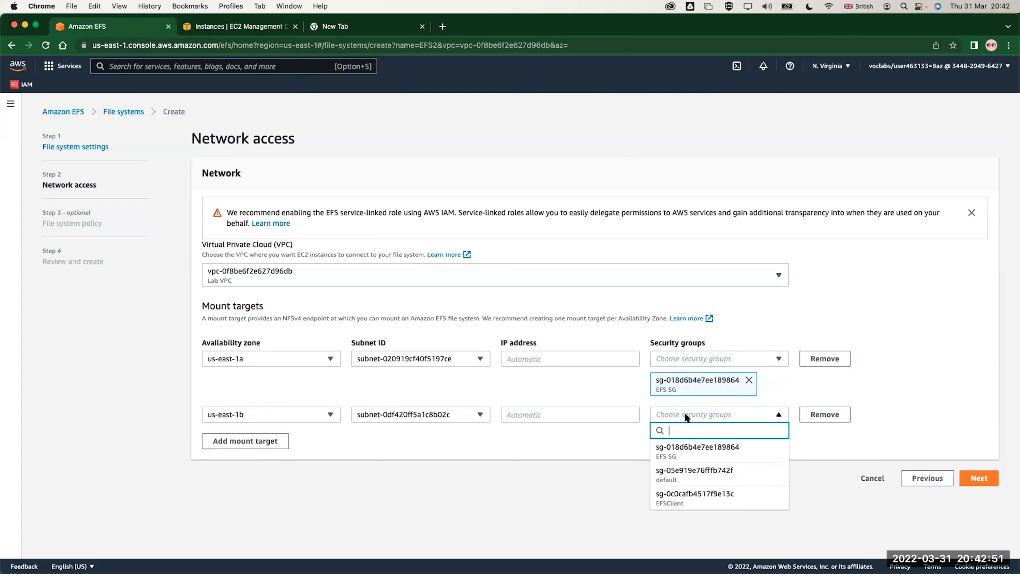
left_click(716, 450)
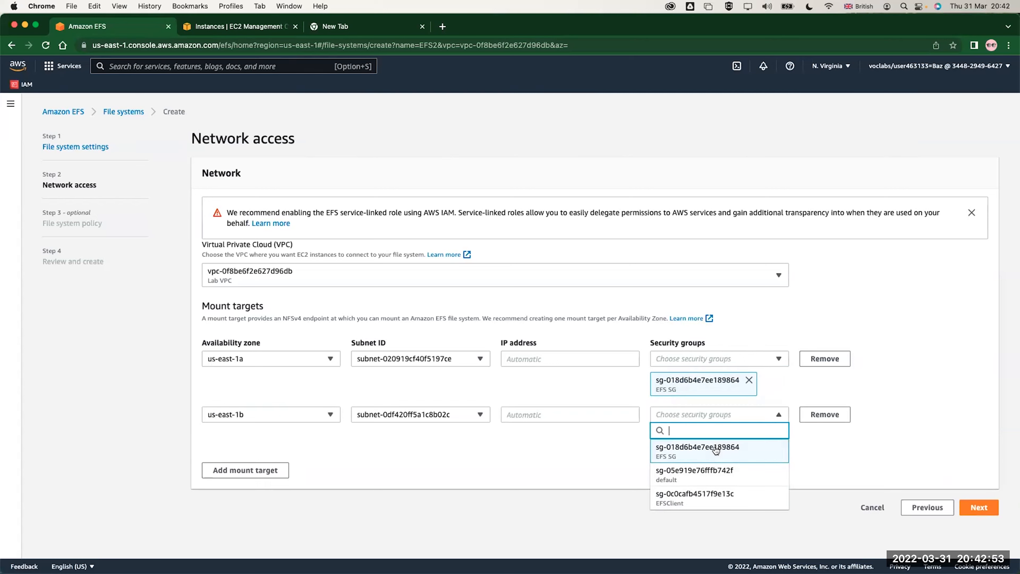
left_click(884, 262)
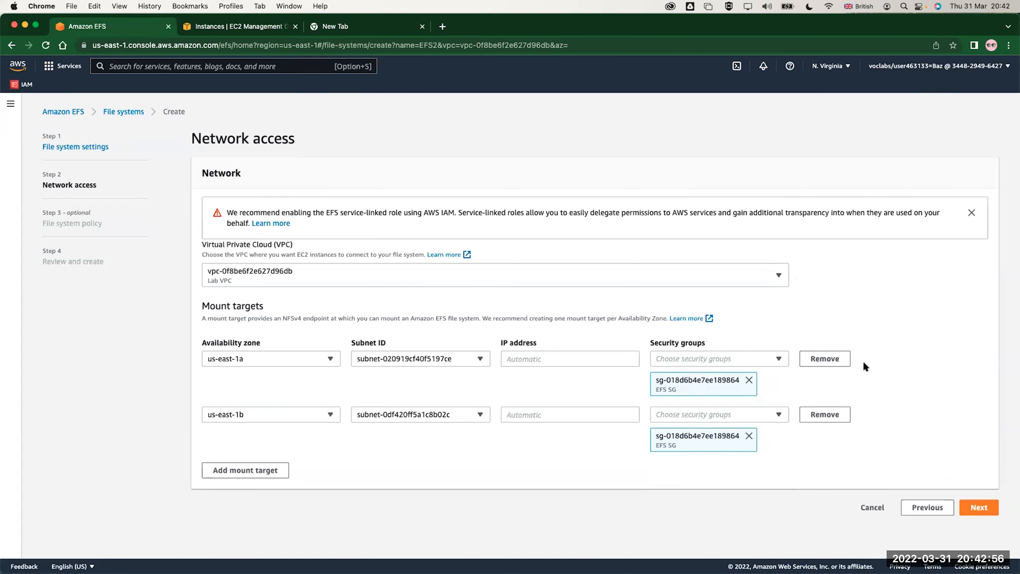
Leave the file system policy empty, create the EFS2 file system and dismiss the notification banner
left_click(981, 506)
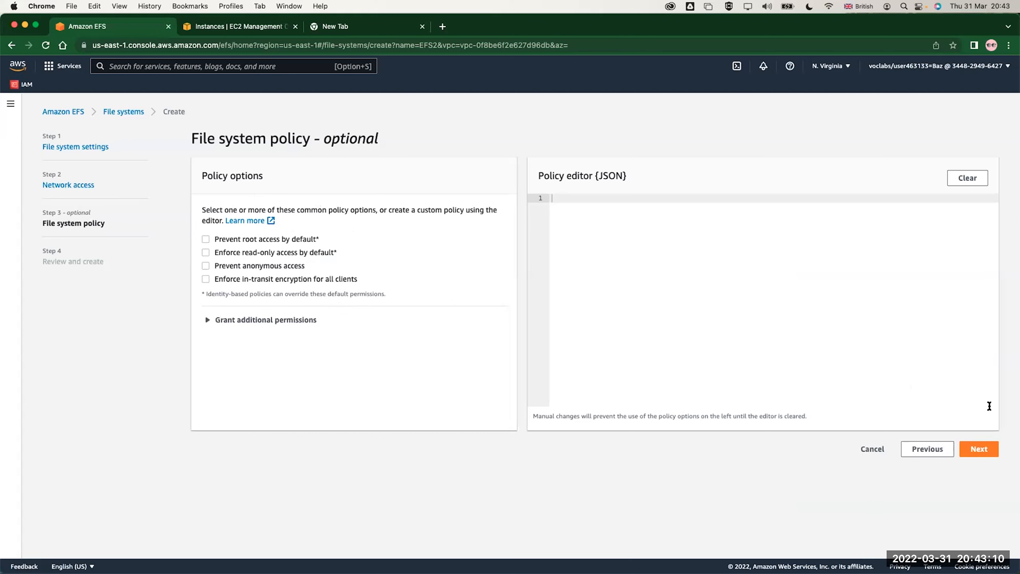
left_click(983, 449)
scroll(877, 419, "down", 10)
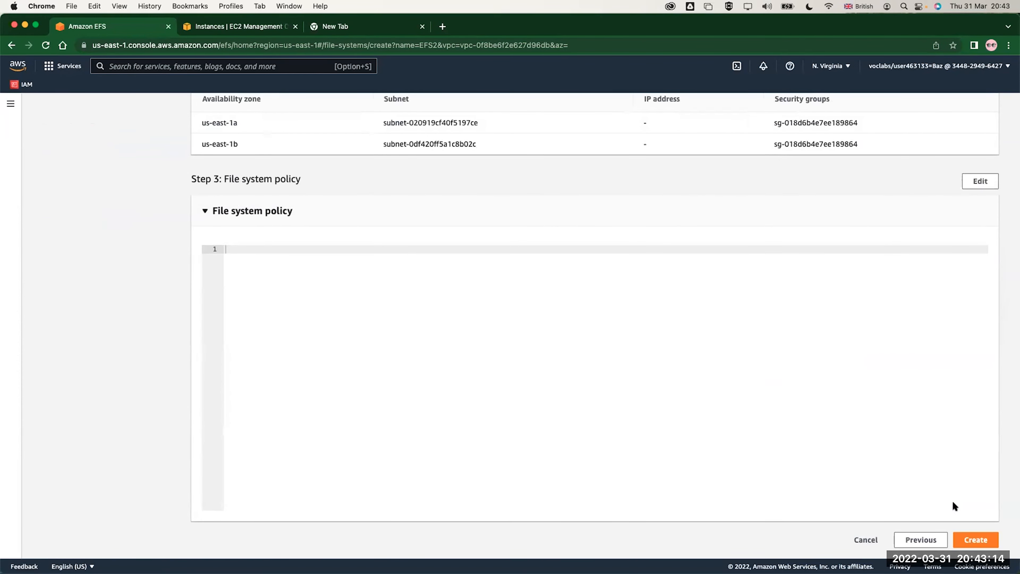
left_click(976, 539)
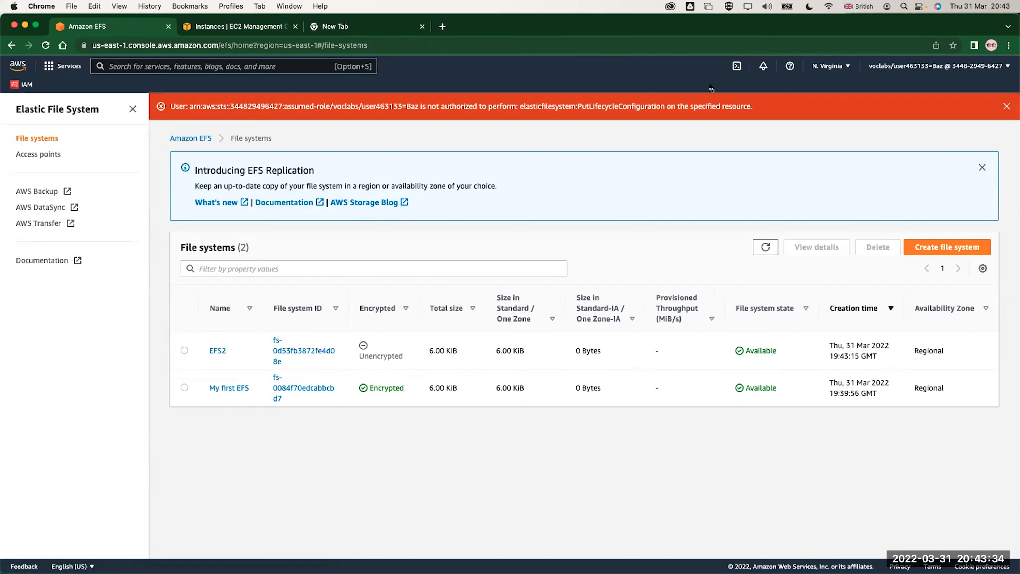
left_click(1007, 106)
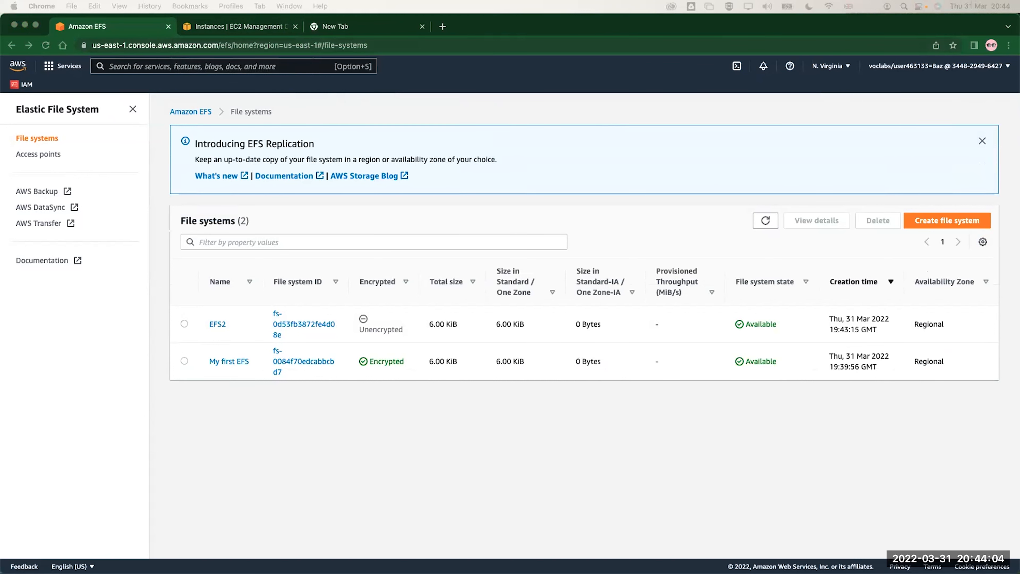
Switch to the AWS Academy lab page, show the AWS credentials and download the SSH key as a PEM file
left_click_drag(1019, 12, 322, 25)
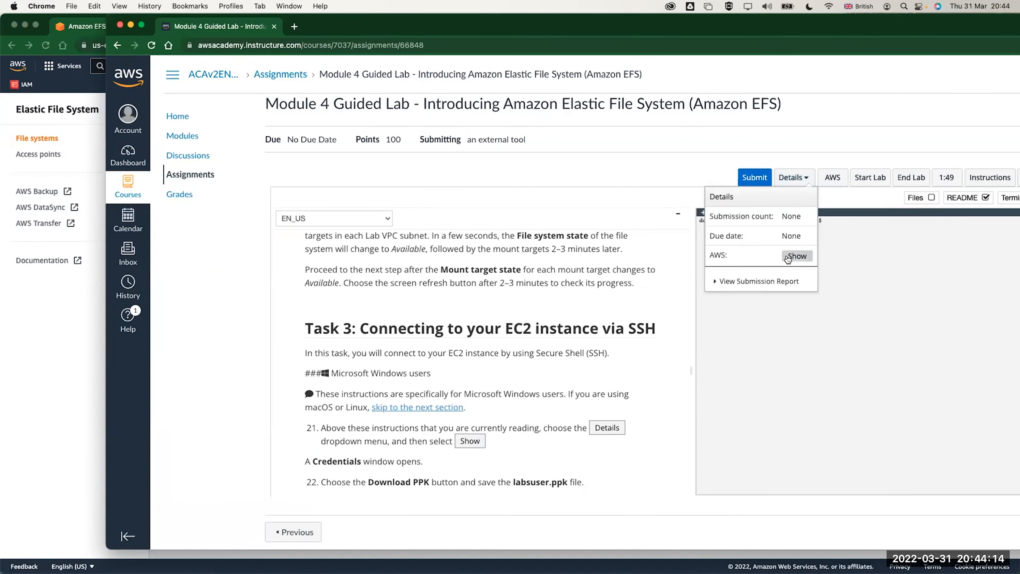
left_click(788, 258)
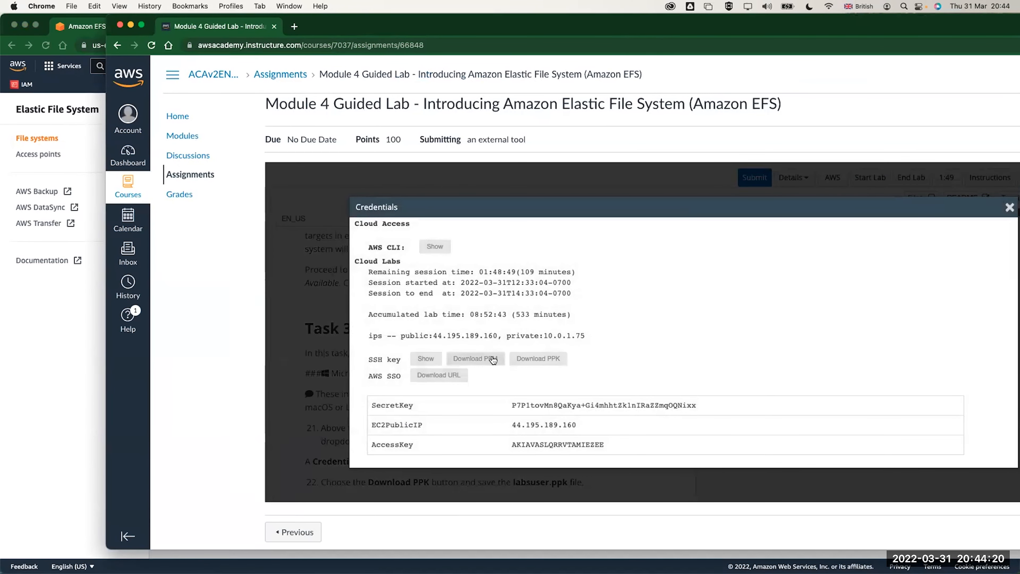
left_click(491, 358)
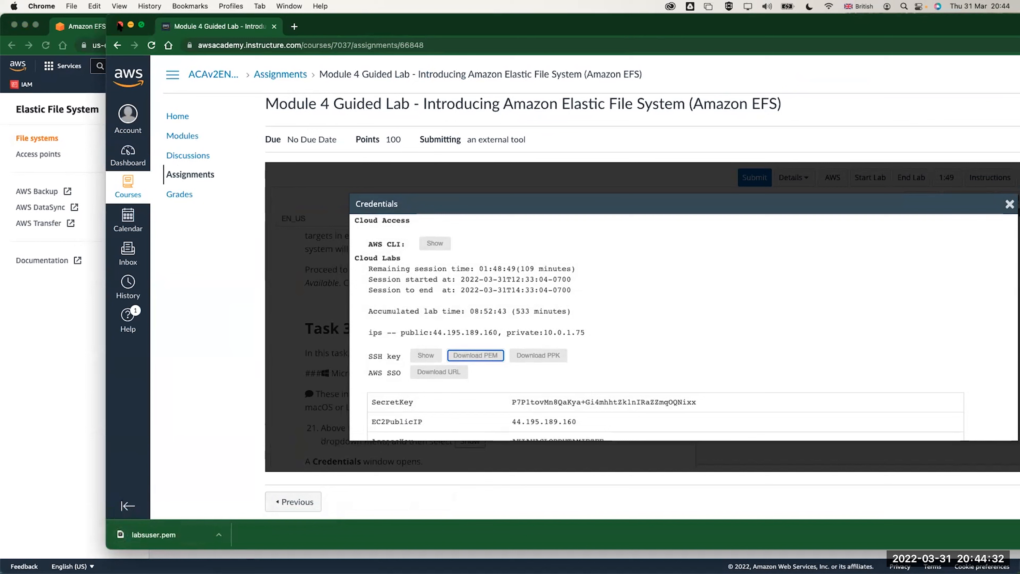
Move the lab browser window aside, switch to Terminal and change to the Downloads directory
left_click_drag(360, 26, 821, 46)
left_click_drag(907, 43, 1019, 48)
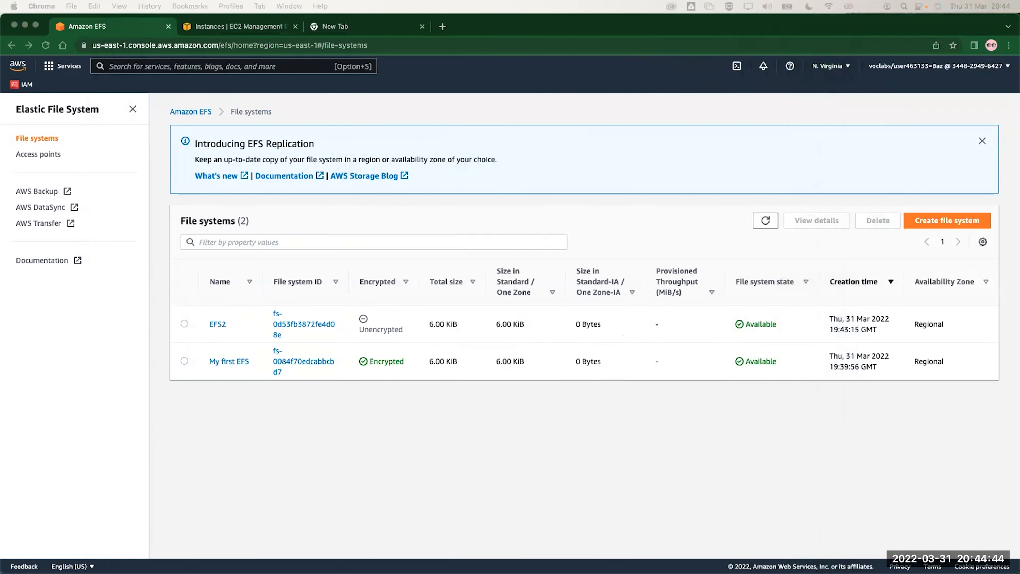
left_click_drag(1019, 123, 262, 166)
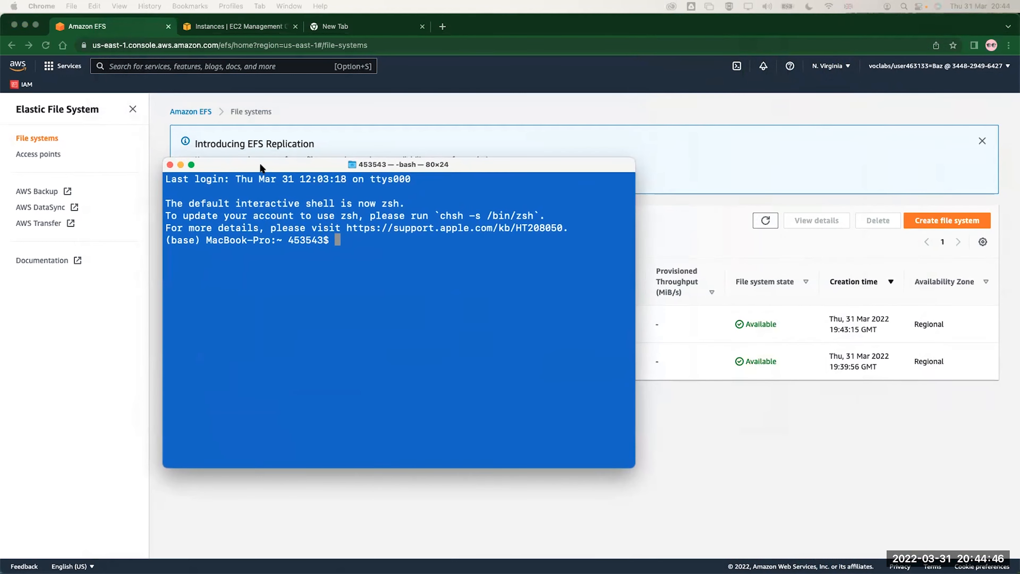
type("cd Do")
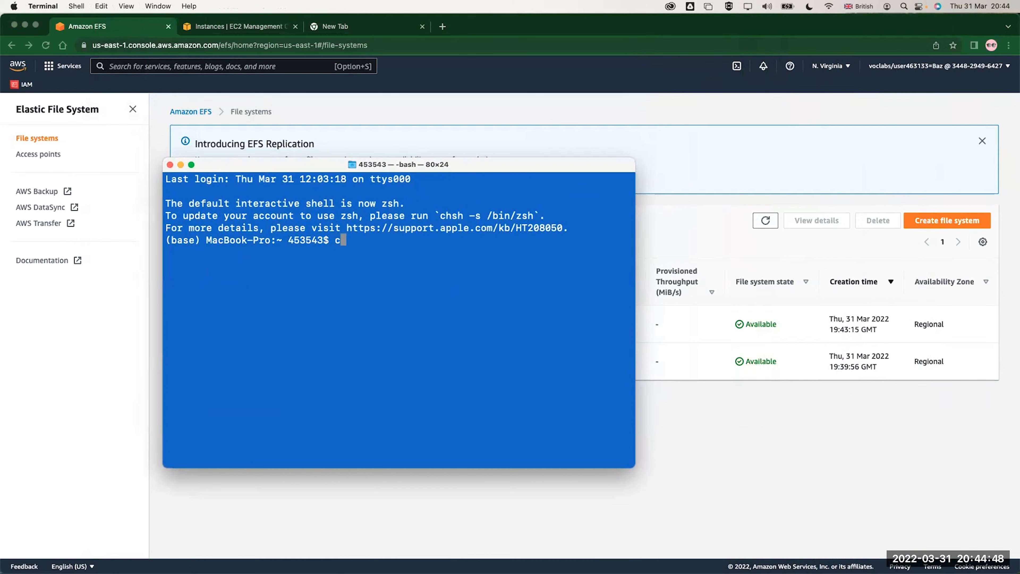
type("w")
key("Tab")
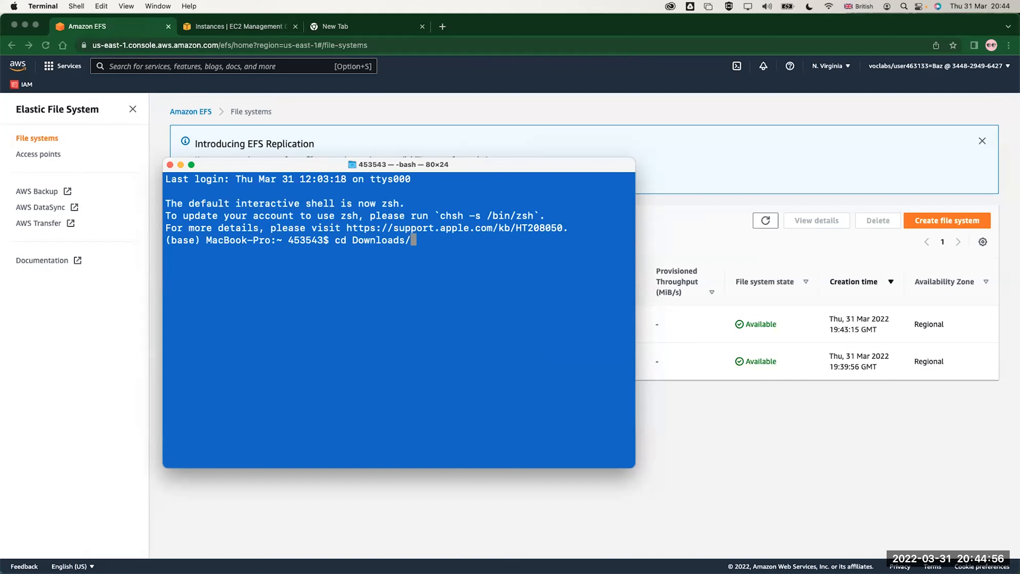
key("Return")
Restrict the labsuser.pem key file to owner read-only access with chmod 400
type("chmod 400 labs")
key("Tab")
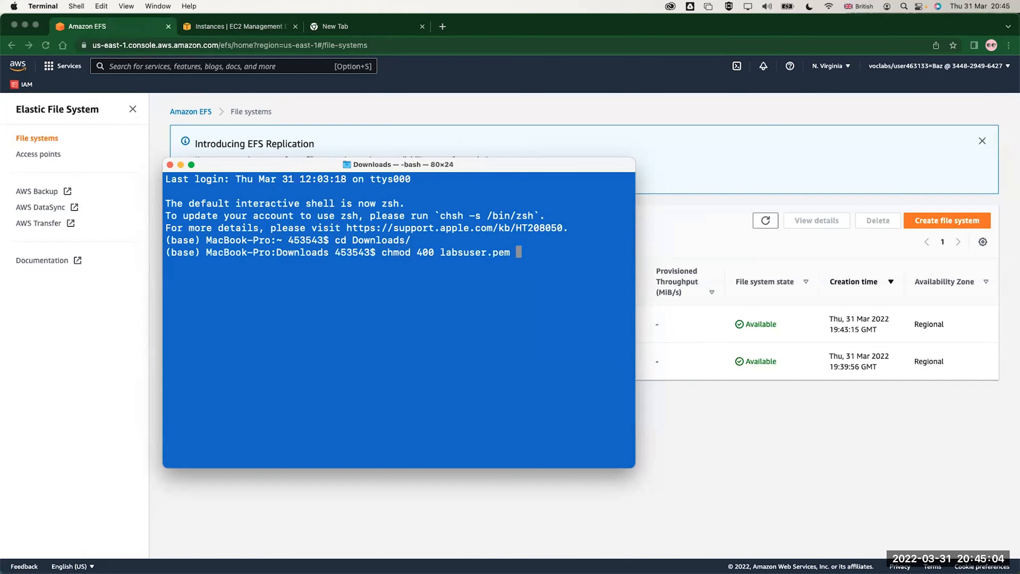
key("Return")
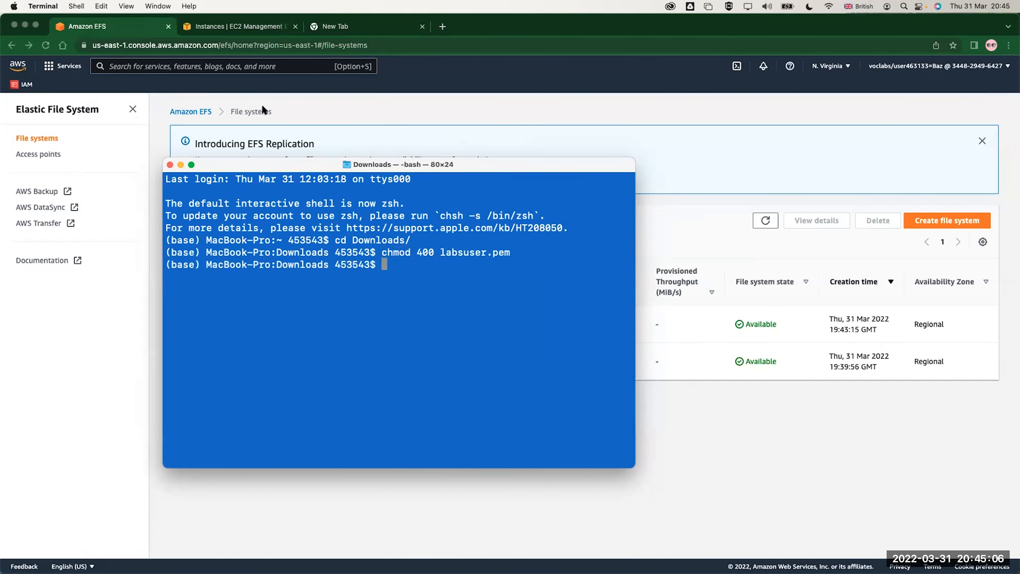
Switch to the EC2 instances page in Chrome and copy the EFS Client instance's public IPv4 address from its details
left_click(252, 27)
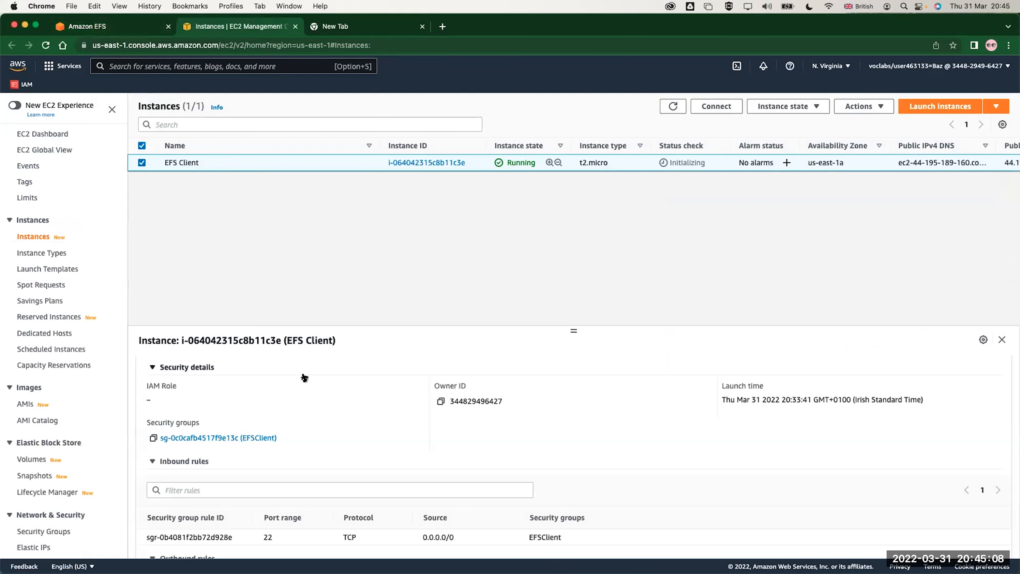
scroll(262, 382, "up", 2)
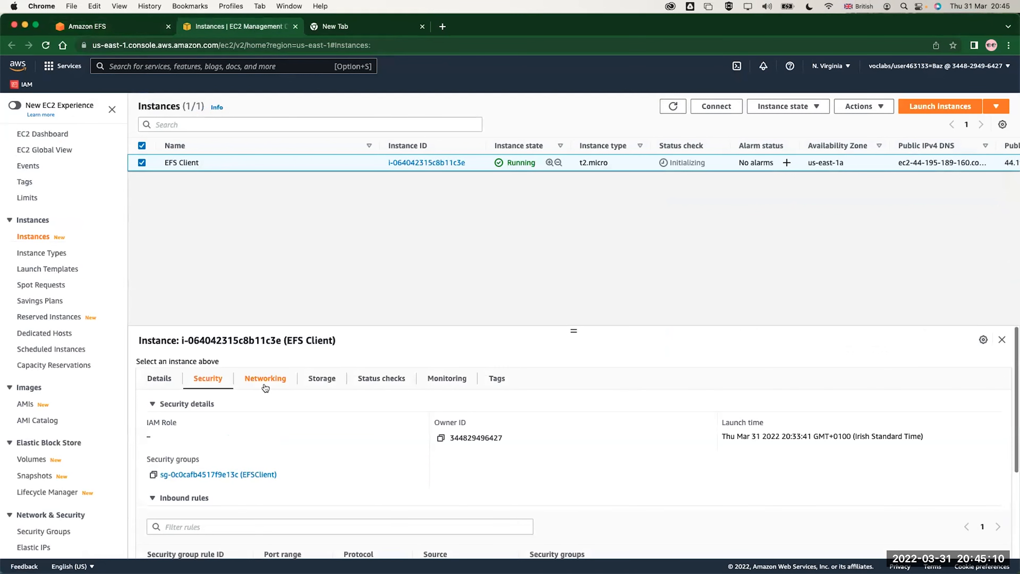
left_click(160, 378)
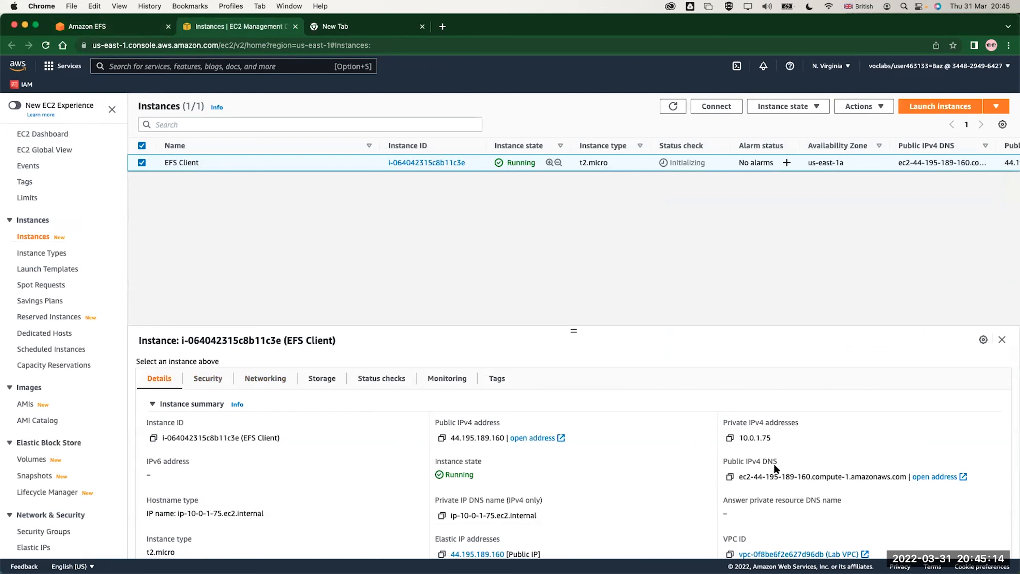
left_click(442, 437)
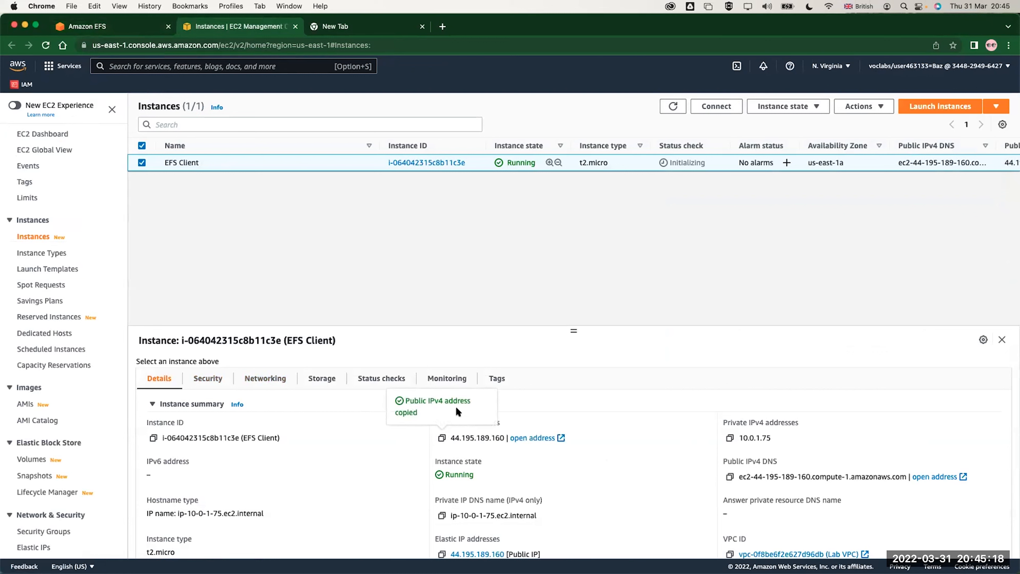
Switch to Terminal and begin an ssh command that uses the labsuser.pem identity file and the ec2-user login
key("super+Tab")
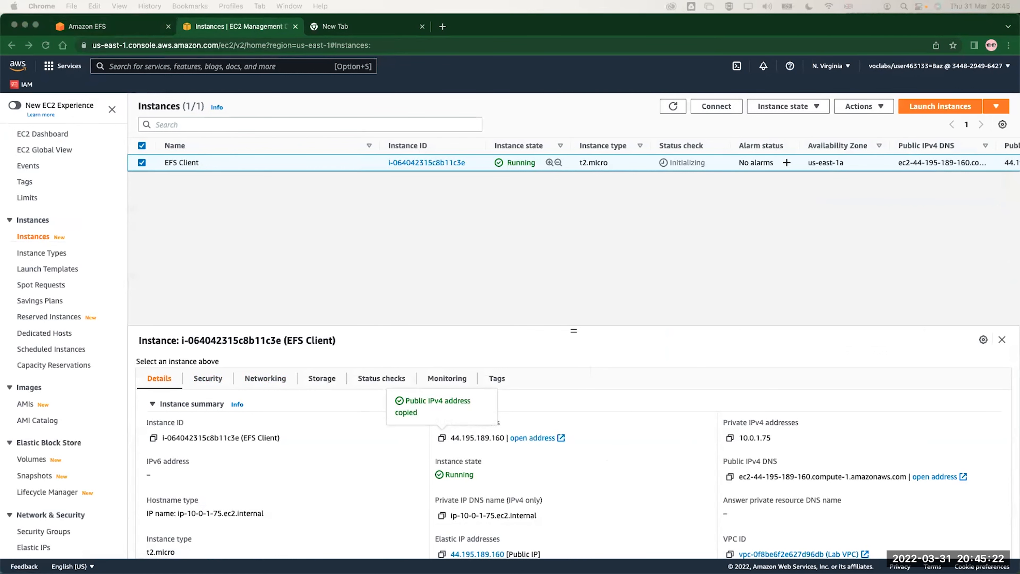
key("super+Tab")
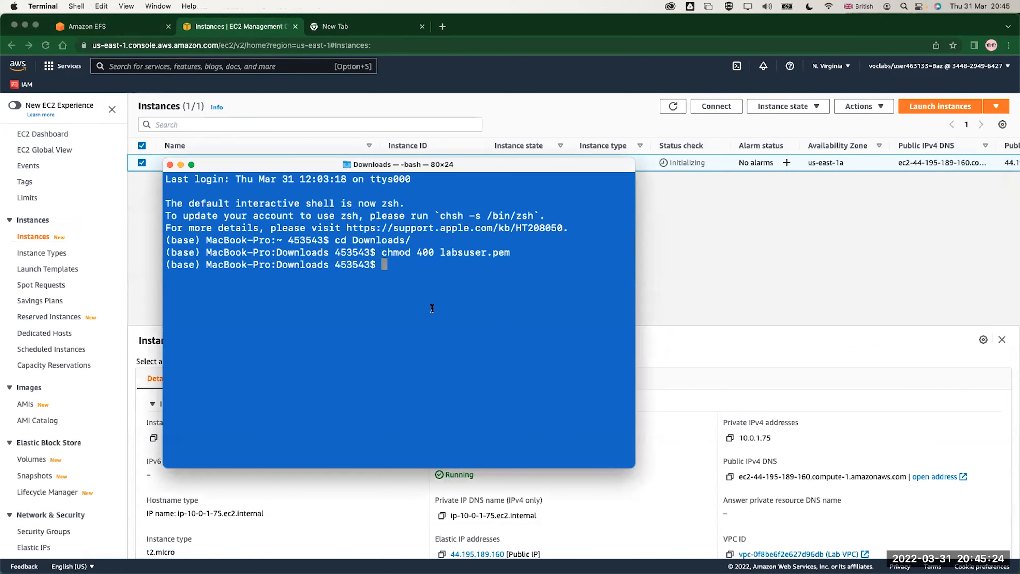
type("ssh -i labs")
key("Tab")
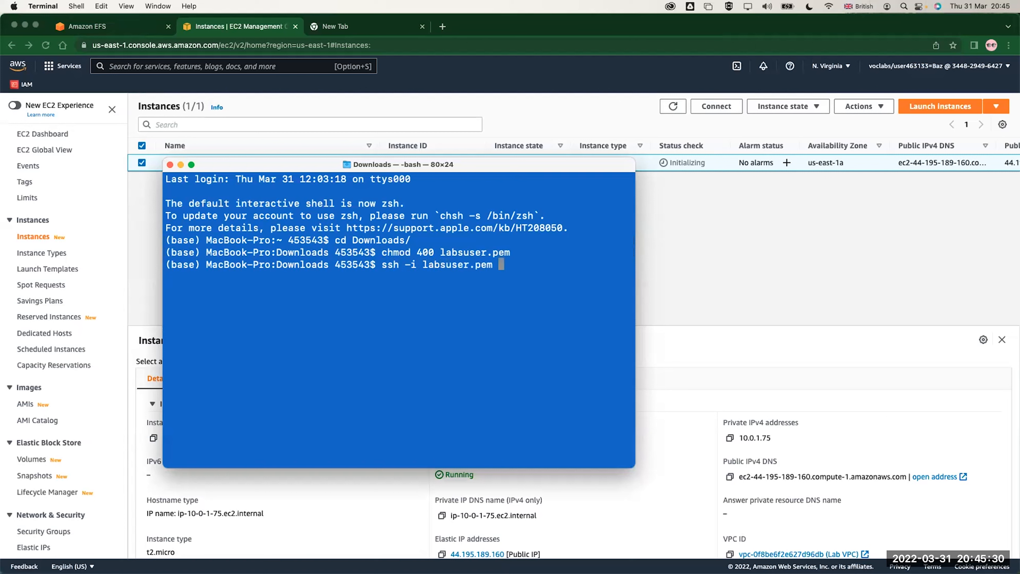
type("ec2-user")
Return to the EC2 page in Chrome and check the platform in the EFS Client instance details
left_click(698, 360)
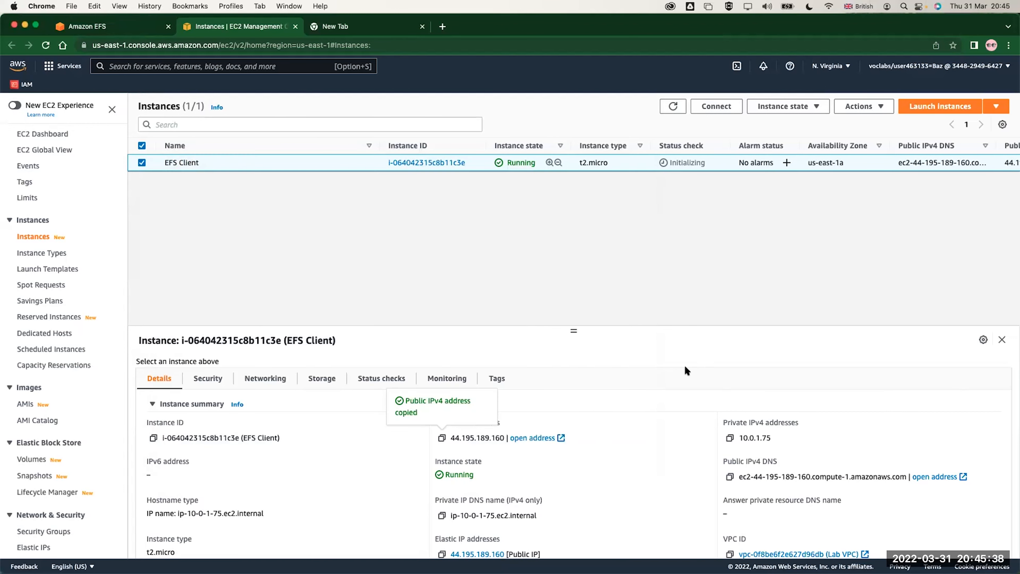
scroll(297, 441, "down", 2)
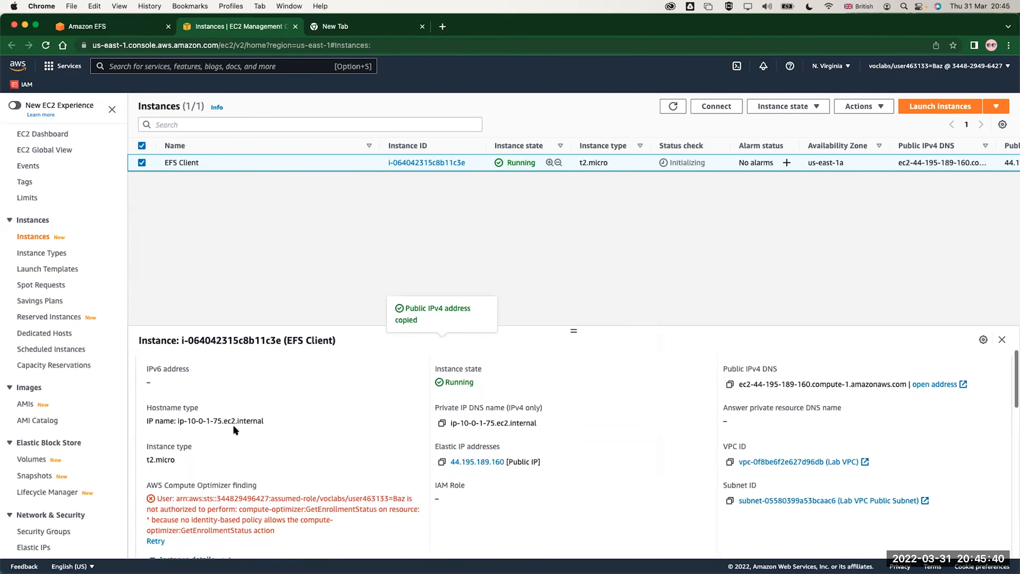
scroll(259, 426, "down", 1)
scroll(259, 425, "down", 1)
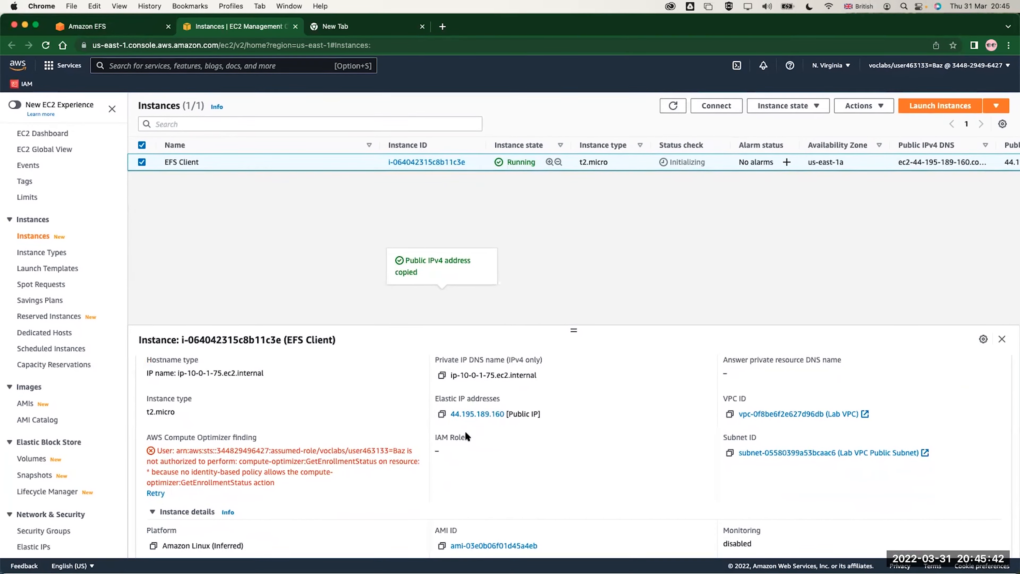
scroll(330, 475, "down", 2)
left_click_drag(167, 436, 253, 437)
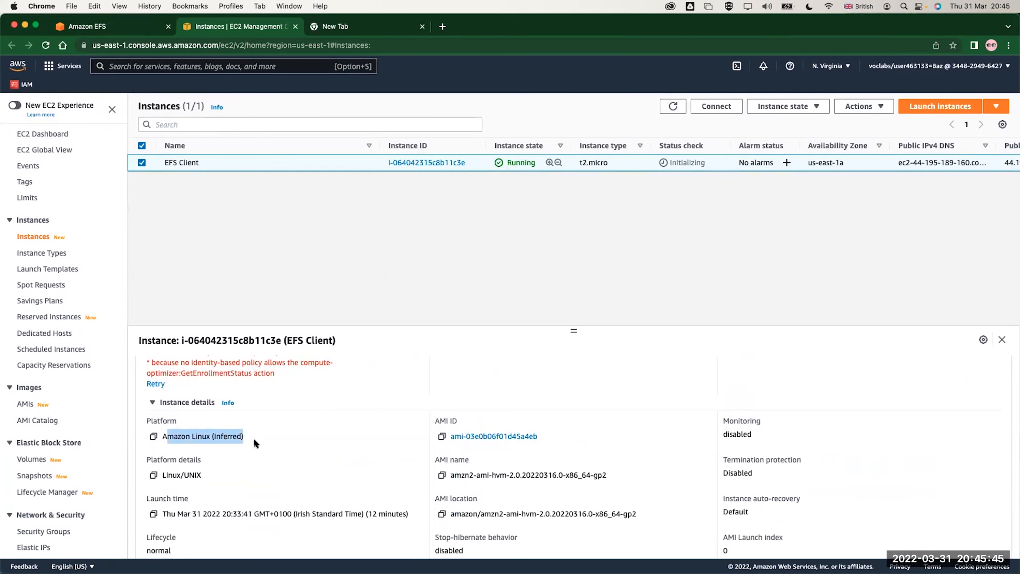
left_click(165, 437)
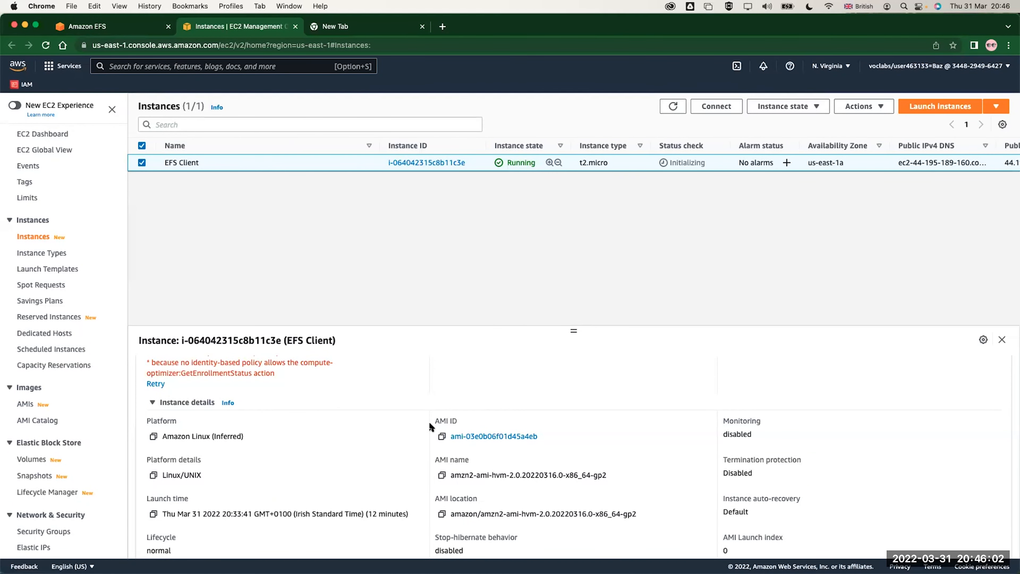
In Terminal, complete the ssh command with @ and the copied public IPv4 address, connect, and accept the host key with yes
key("super+Tab")
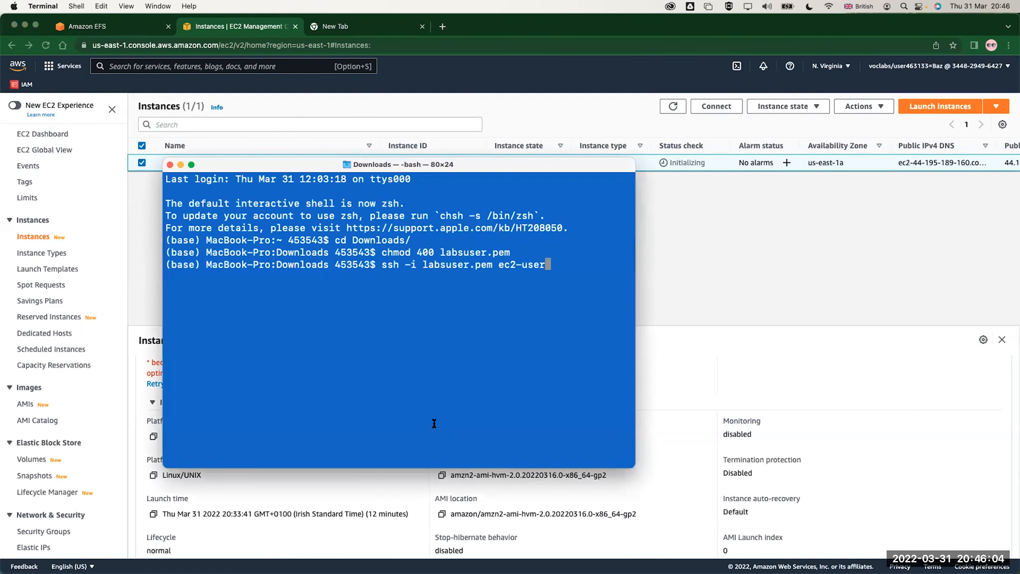
type("@")
key("super+v")
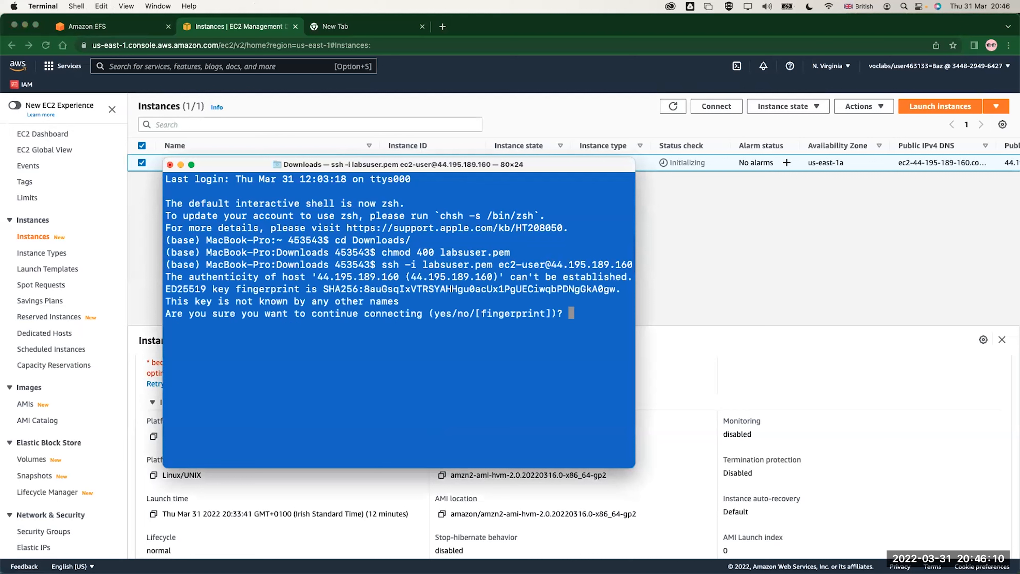
type("yes")
key("Return")
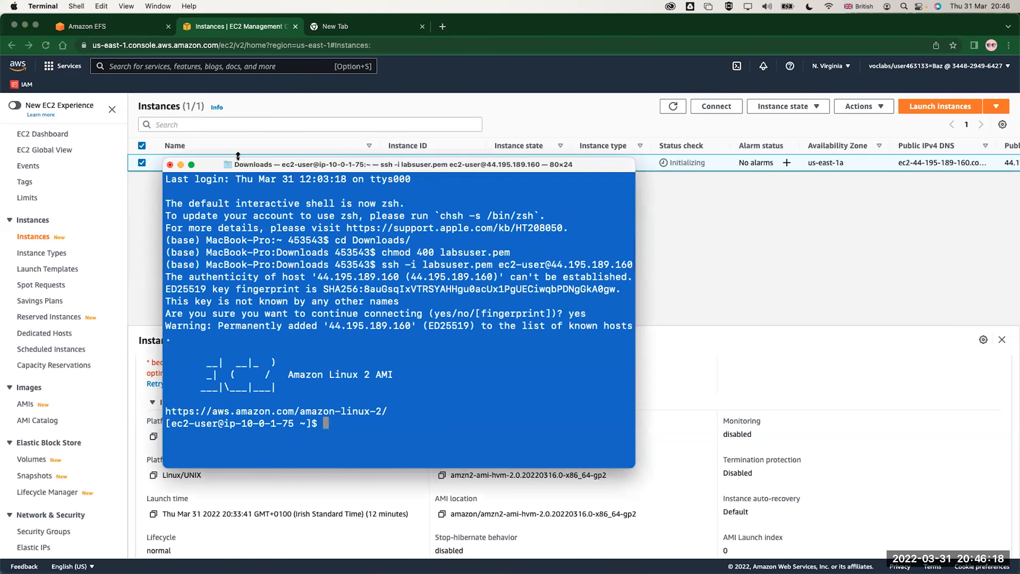
Switch to the Amazon EFS page in Chrome, refresh the file system list, open EFS2 and examine its metered size and monitoring metrics
left_click(150, 28)
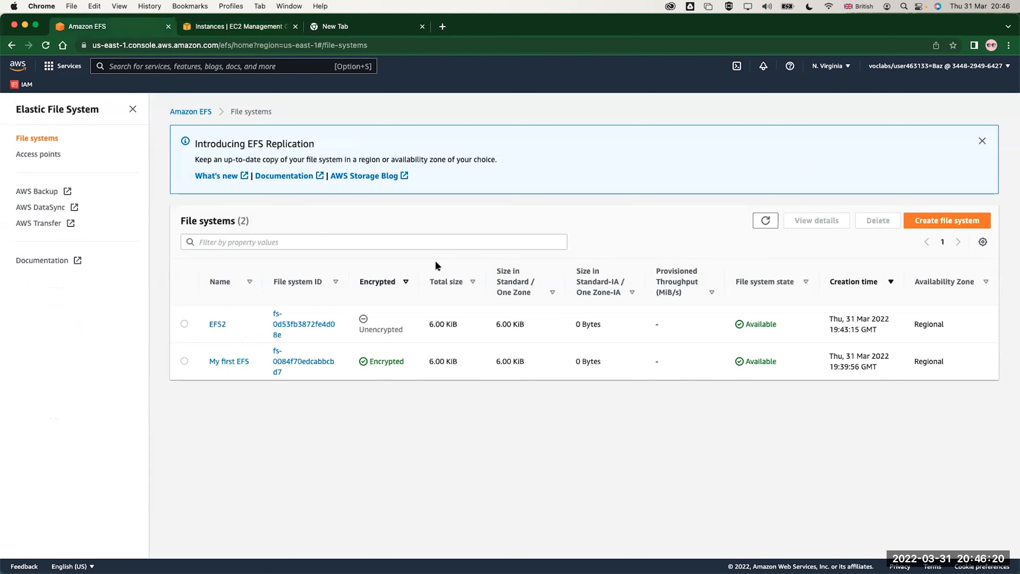
left_click(765, 221)
left_click(212, 325)
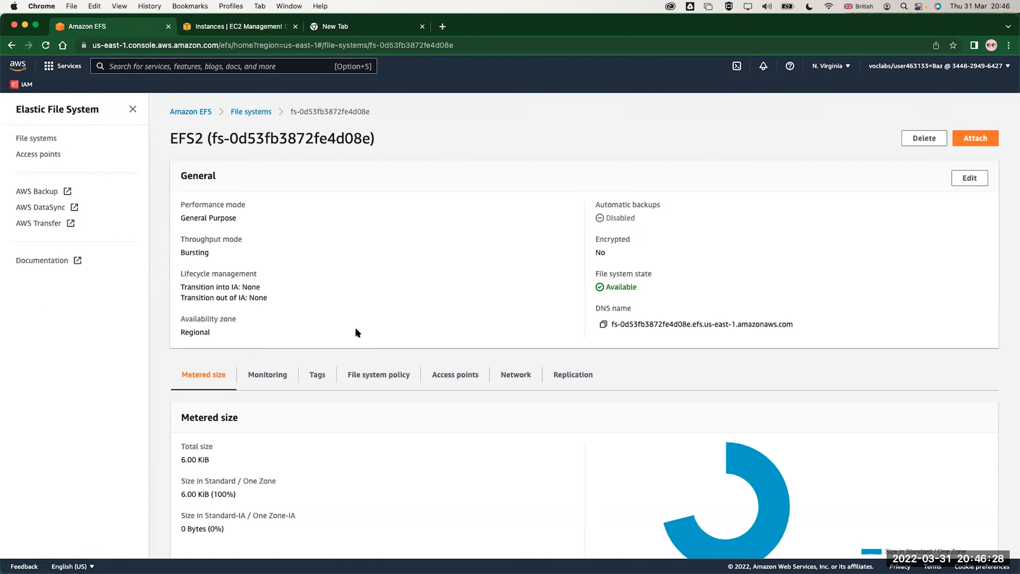
scroll(536, 277, "down", 3)
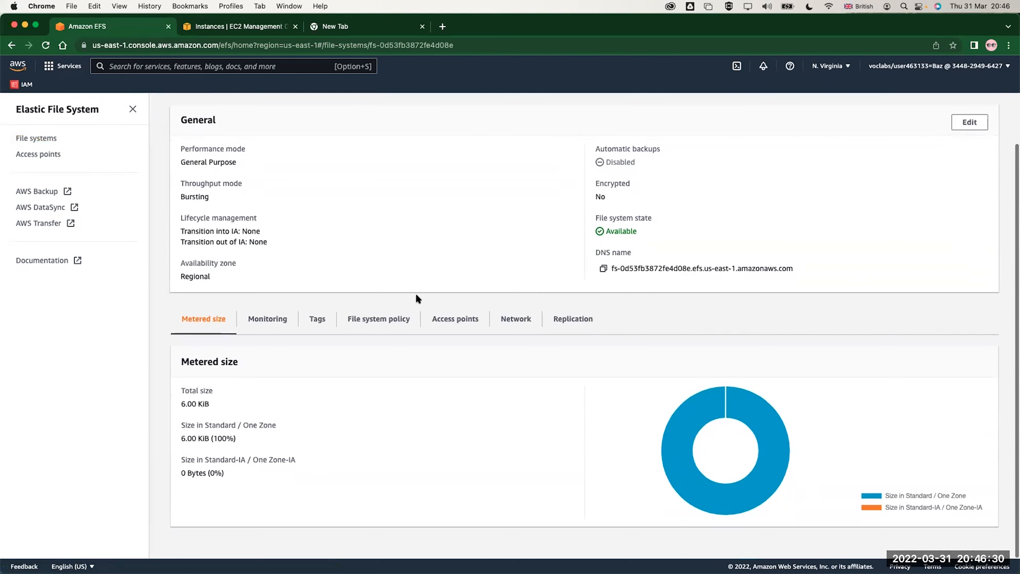
left_click(272, 320)
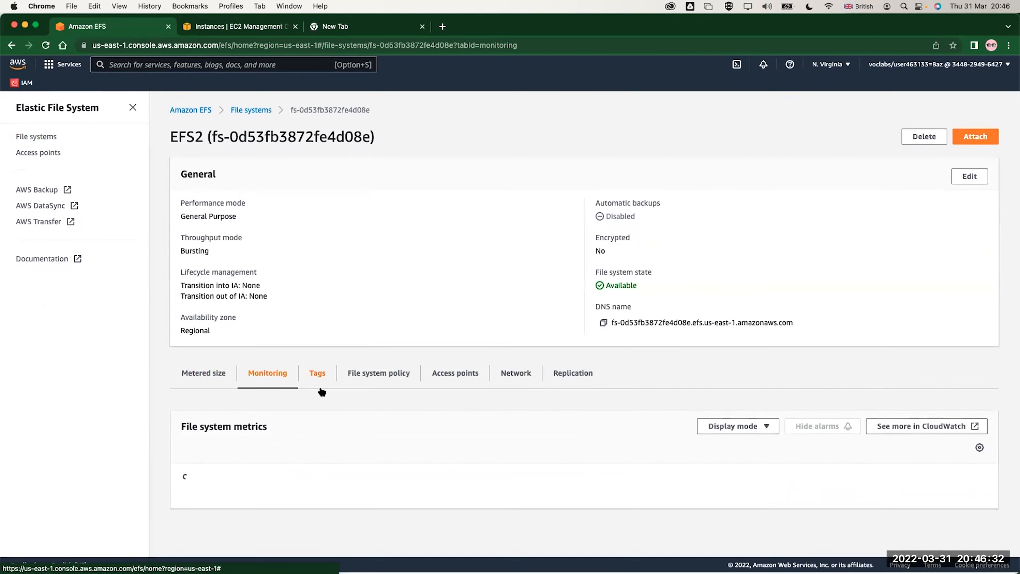
scroll(328, 438, "down", 3)
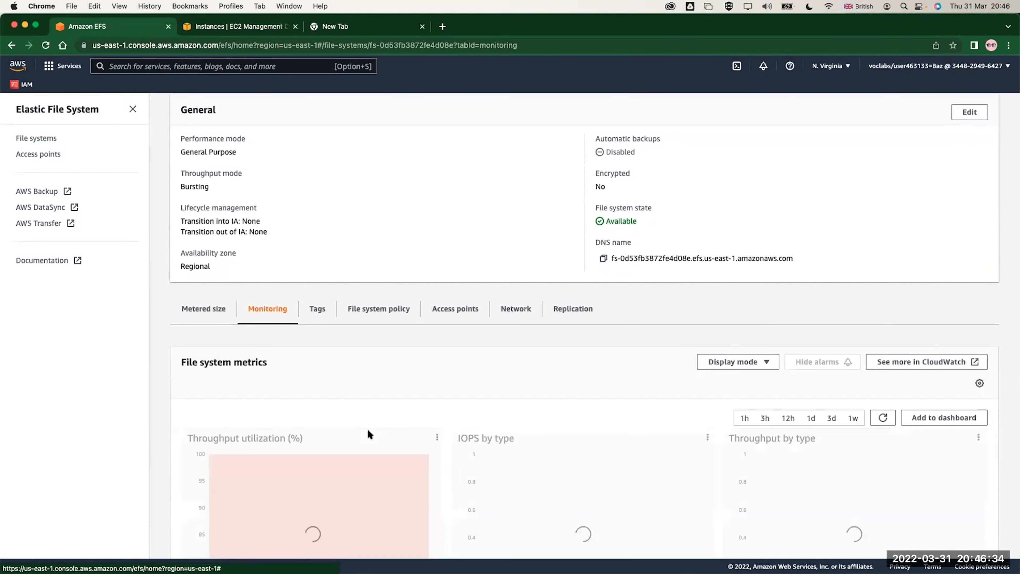
scroll(397, 404, "down", 2)
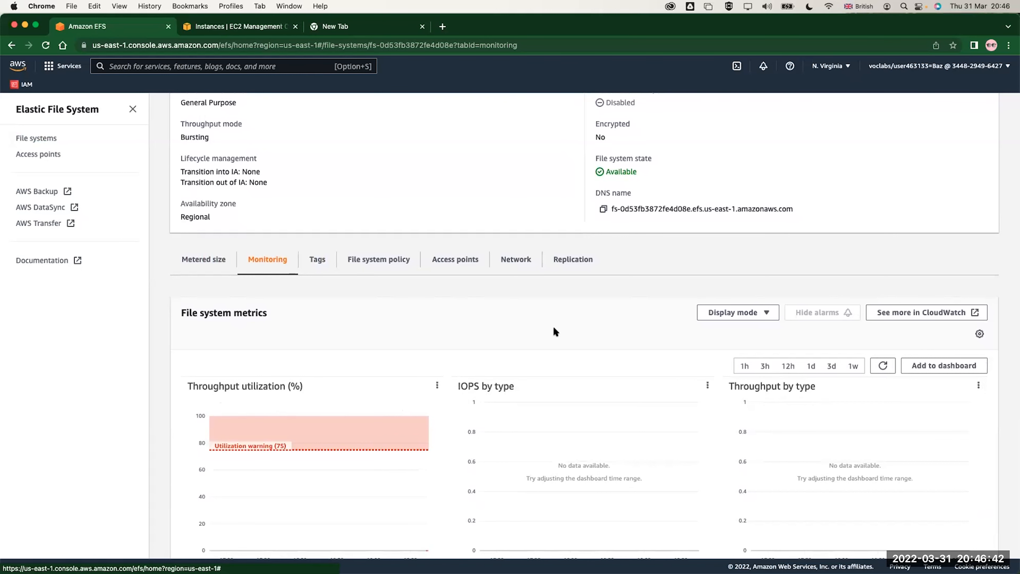
Review the EFS2 file system policy, access points and network mount targets
left_click(377, 261)
left_click(448, 260)
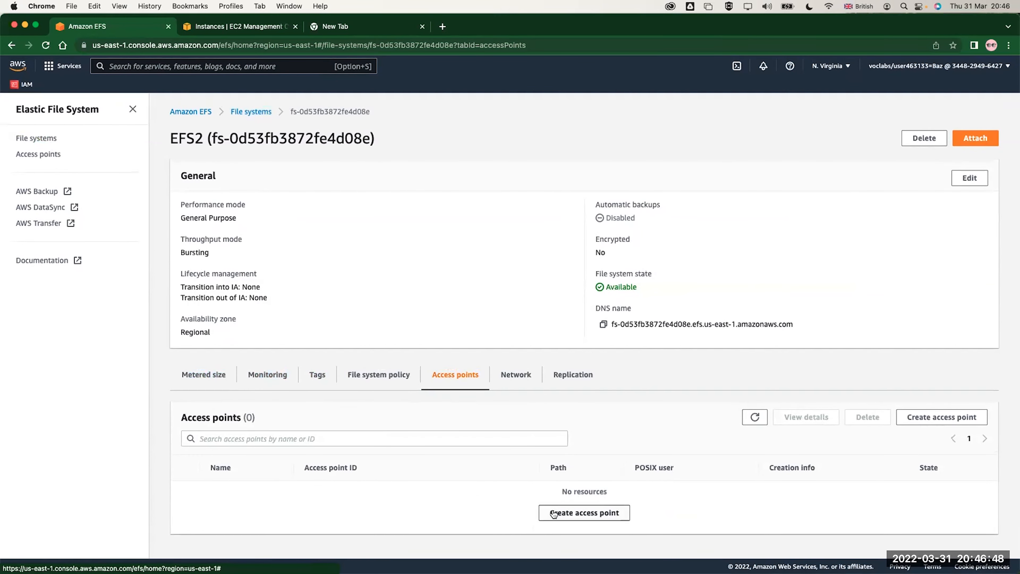
left_click(507, 374)
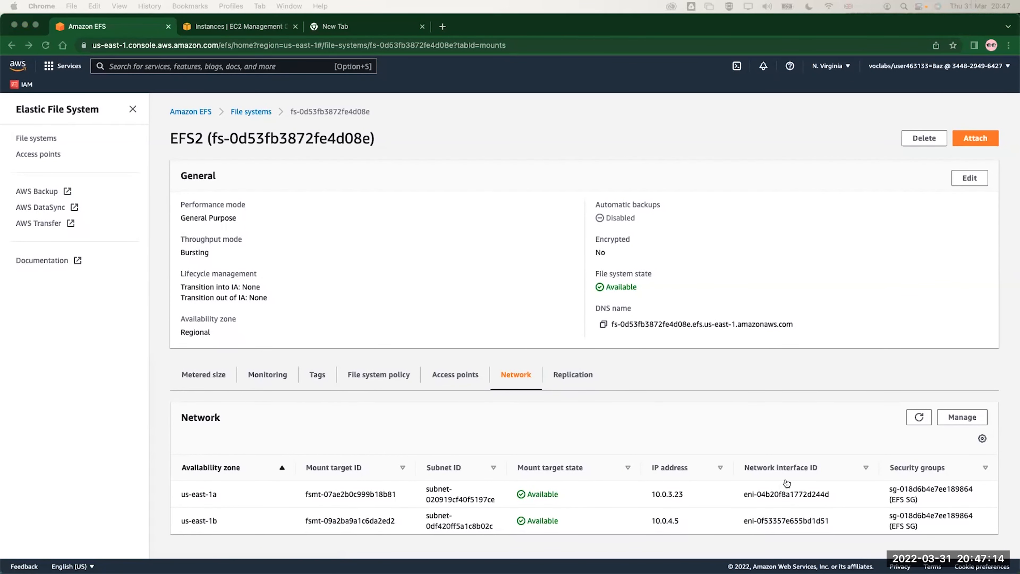
Switch to Terminal and install the amazon-efs-utils package on the instance with sudo yum install -y
key("super+Tab")
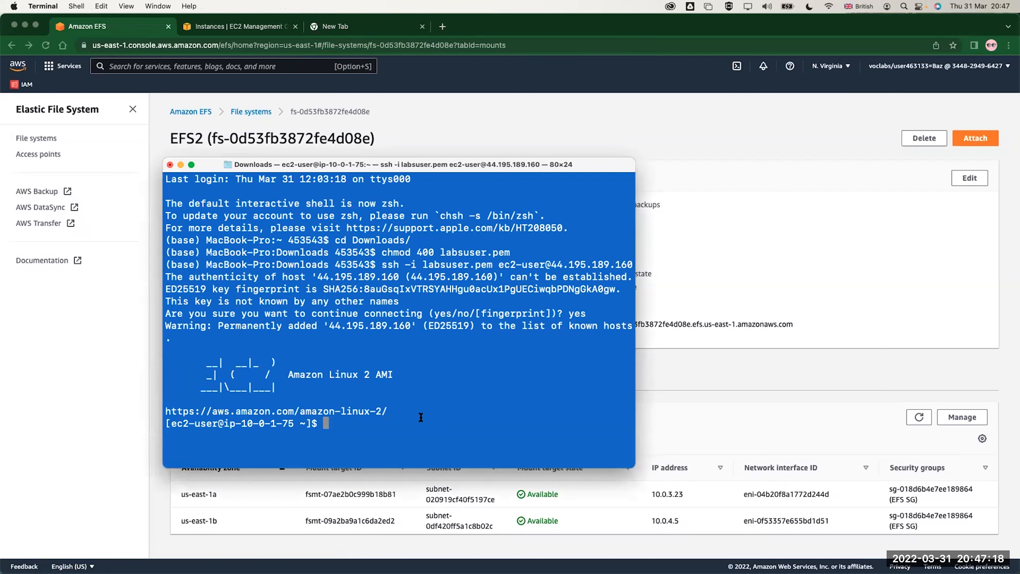
type("sudo yum install -y amazon-efs-utils")
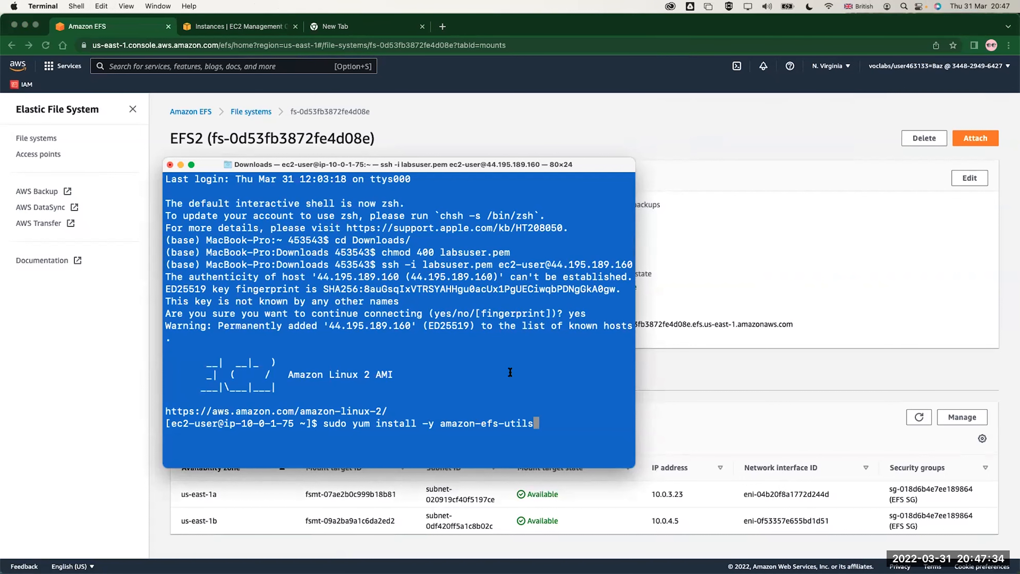
key("Return")
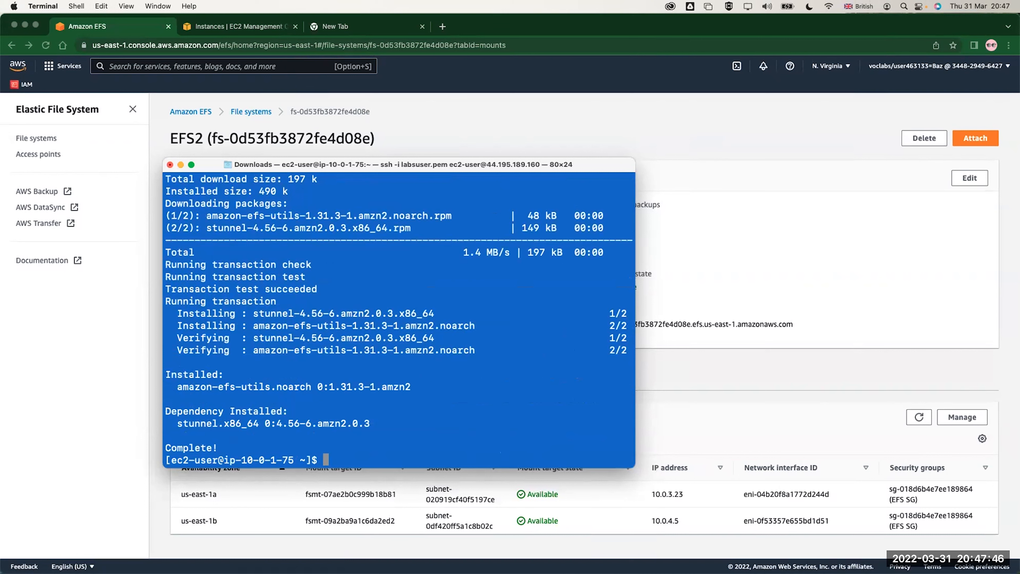
List the contents of the ec2-user home directory on the instance with ls
key("super+Tab")
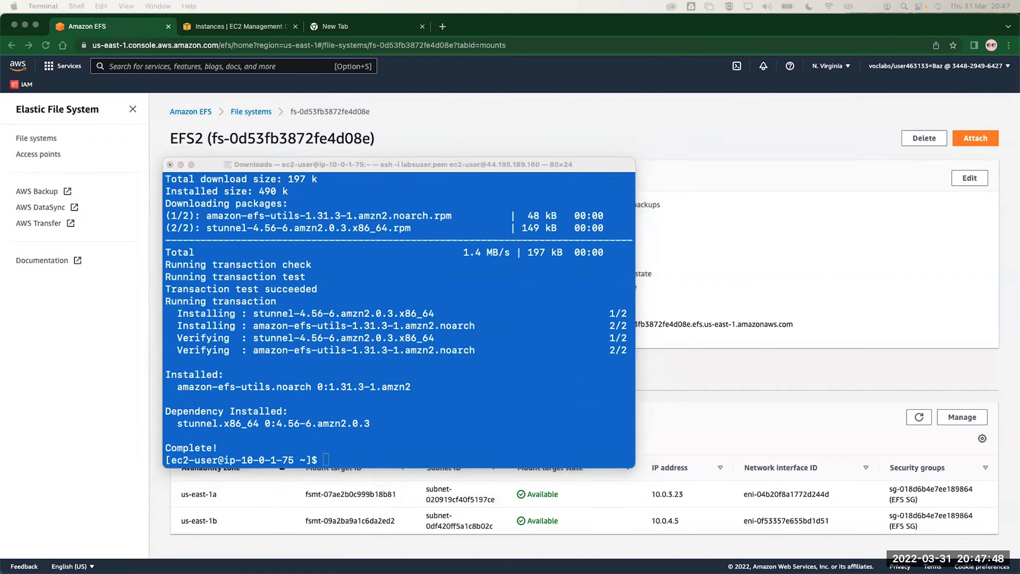
left_click(560, 381)
type("ls")
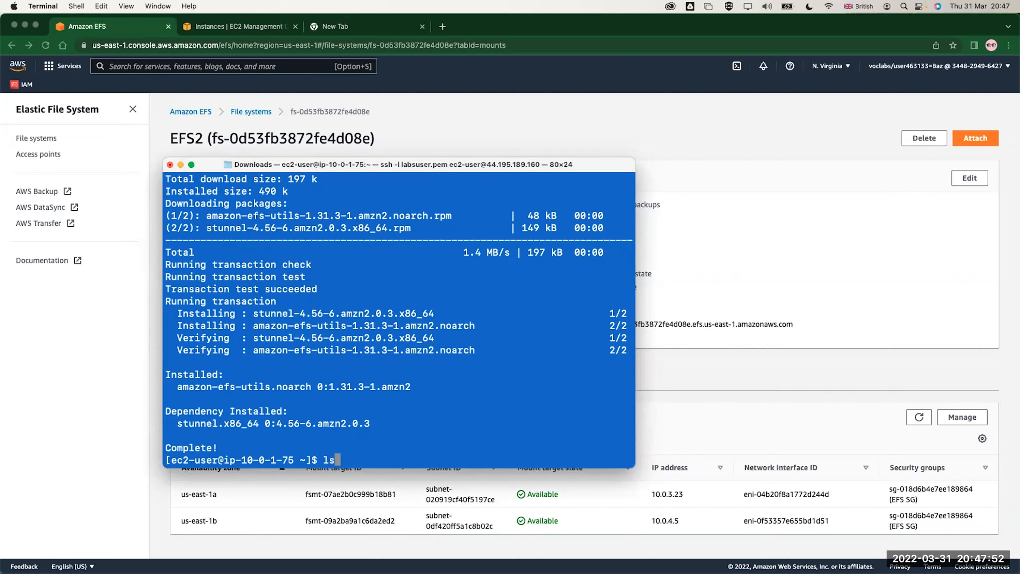
key("Return")
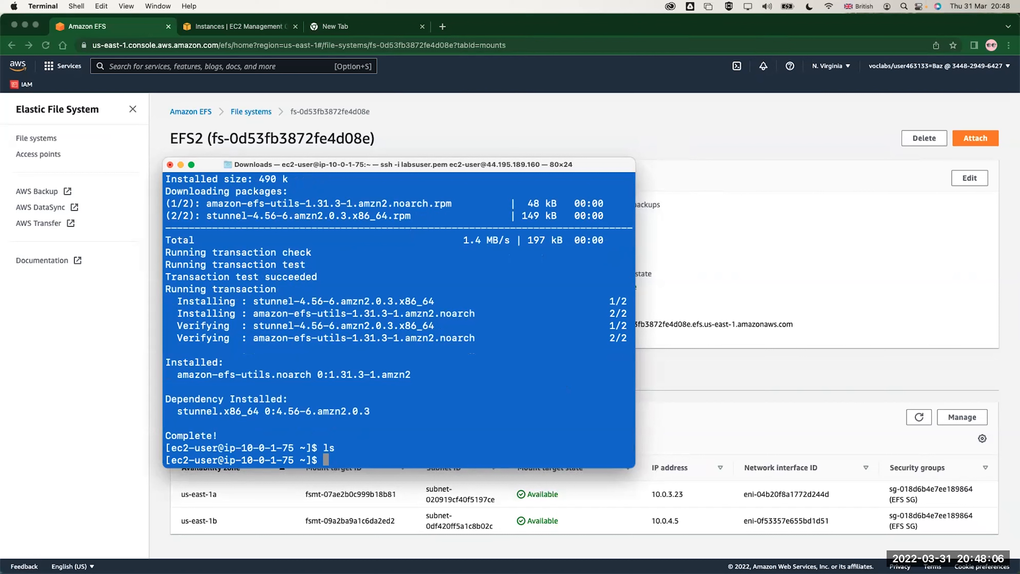
Create a directory named efs in the instance's home directory with sudo mkdir
type("sudo mkdir efs")
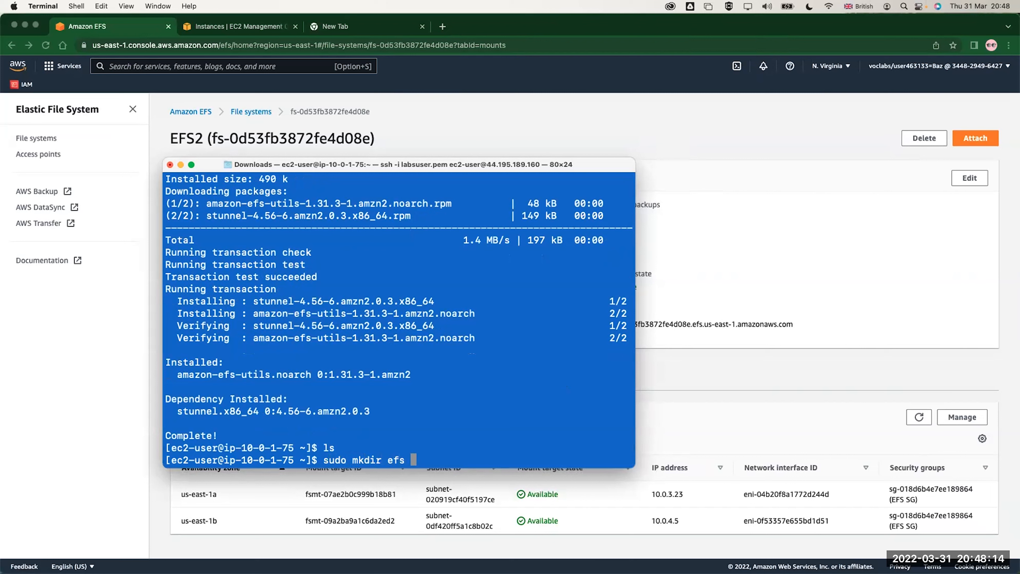
key("Return")
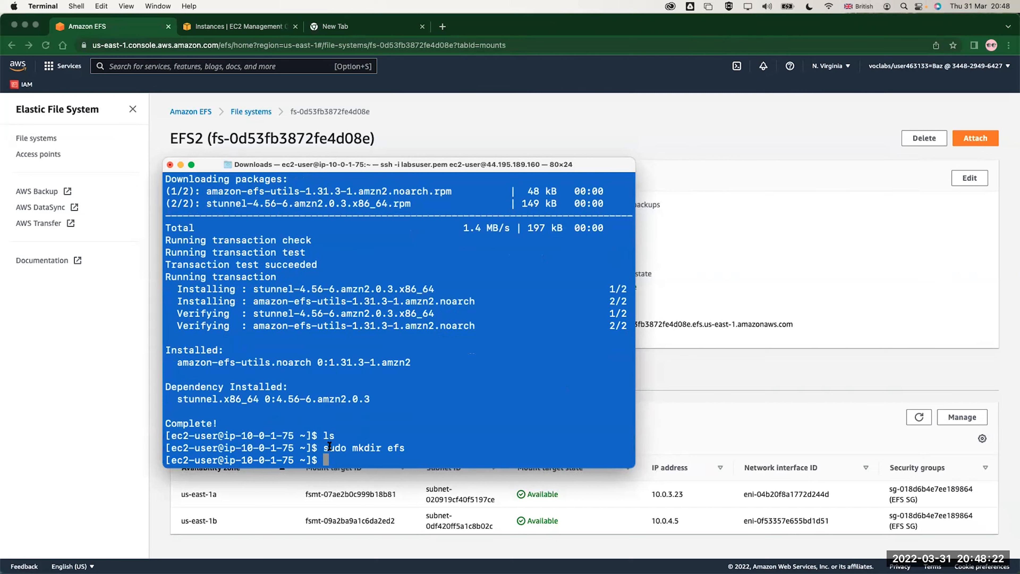
Switch to Chrome, open the Attach instructions for EFS2, compare the IP and DNS options, and copy the NFS client command for Mount via DNS
left_click(576, 129)
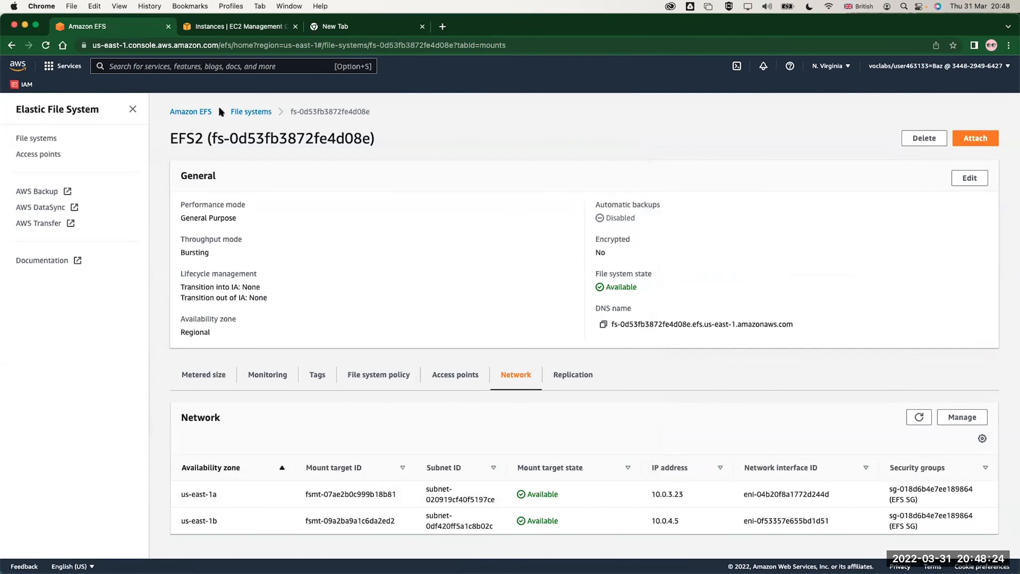
left_click(976, 140)
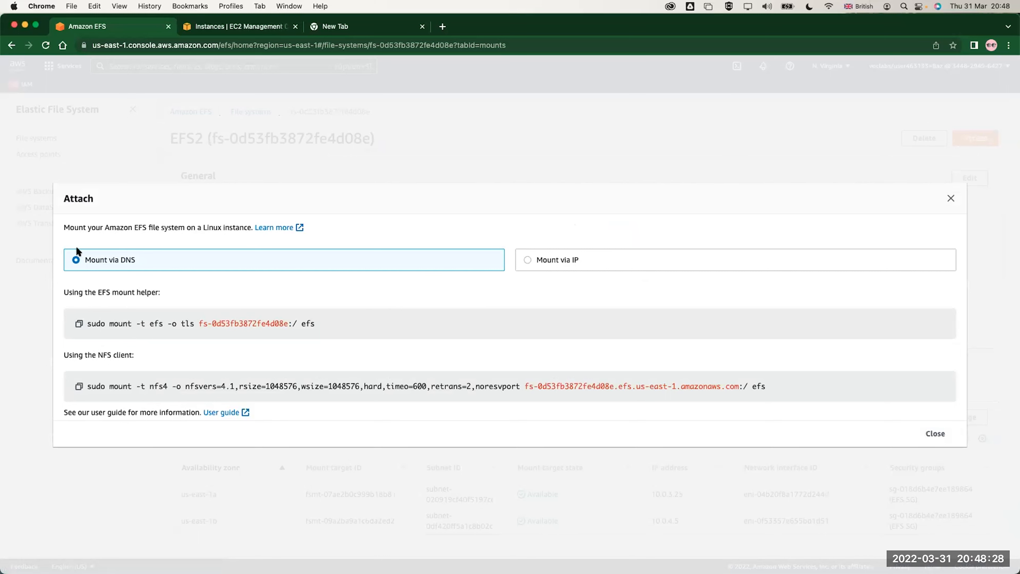
left_click(527, 259)
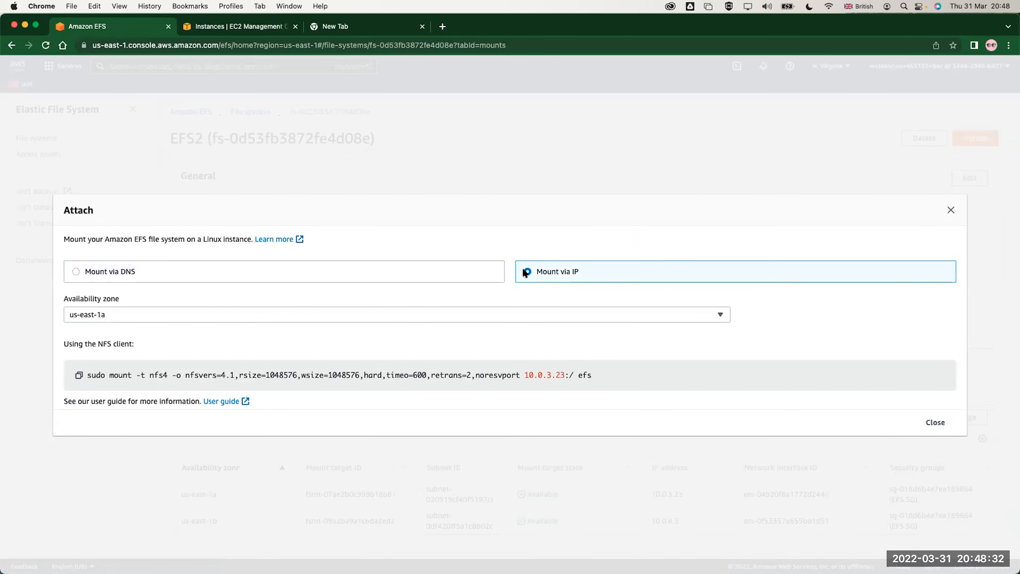
left_click(76, 272)
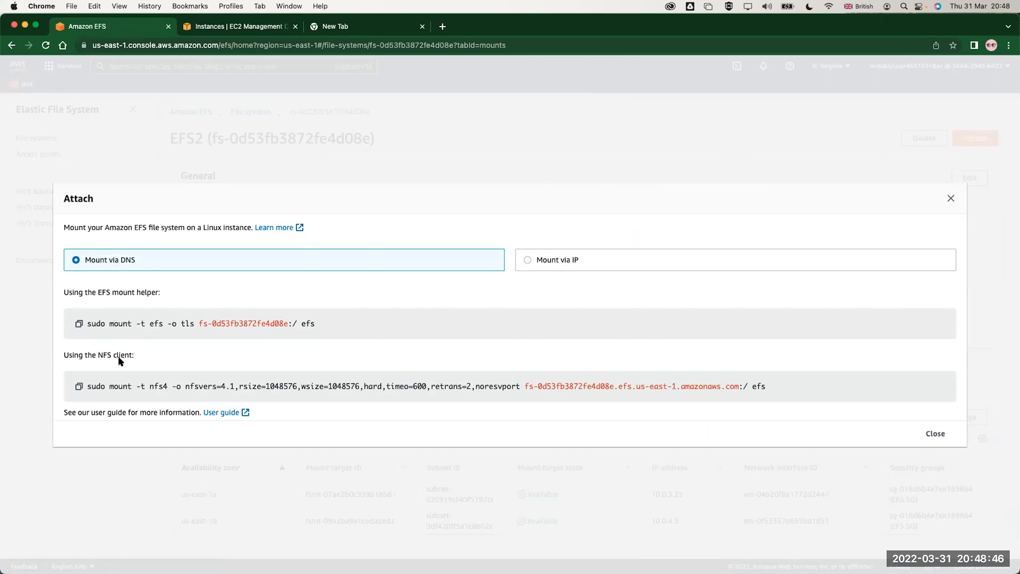
left_click(79, 386)
Examine the NFS mount command's target directory, nfs4 type, version and rsize options, and DNS name, comparing the target with the mkdir command in Terminal
left_click_drag(756, 387, 764, 387)
triple_click(759, 387)
left_click(753, 386)
double_click(755, 387)
key("super+Tab")
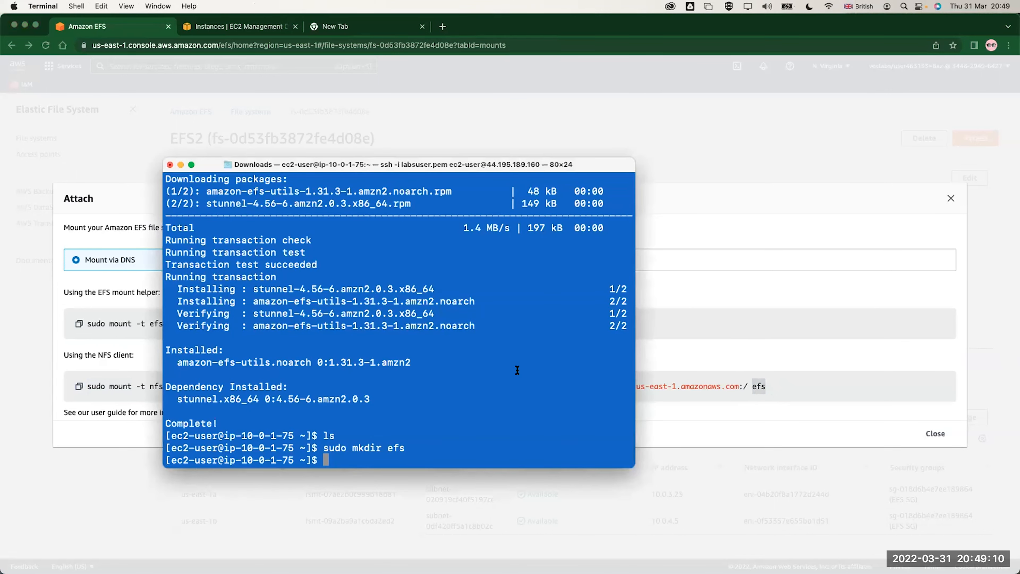
double_click(396, 447)
left_click(534, 437)
left_click(131, 378)
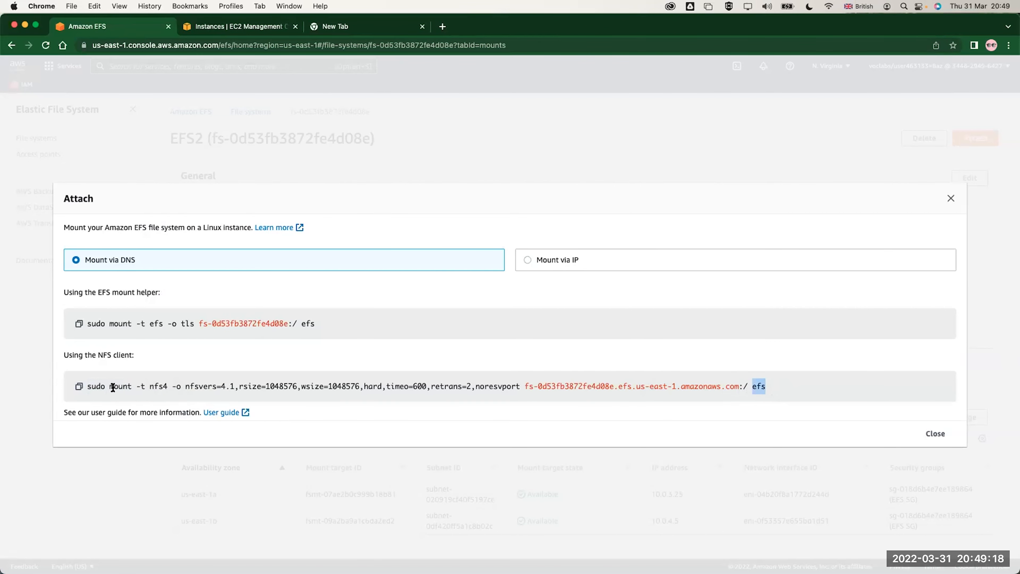
double_click(161, 387)
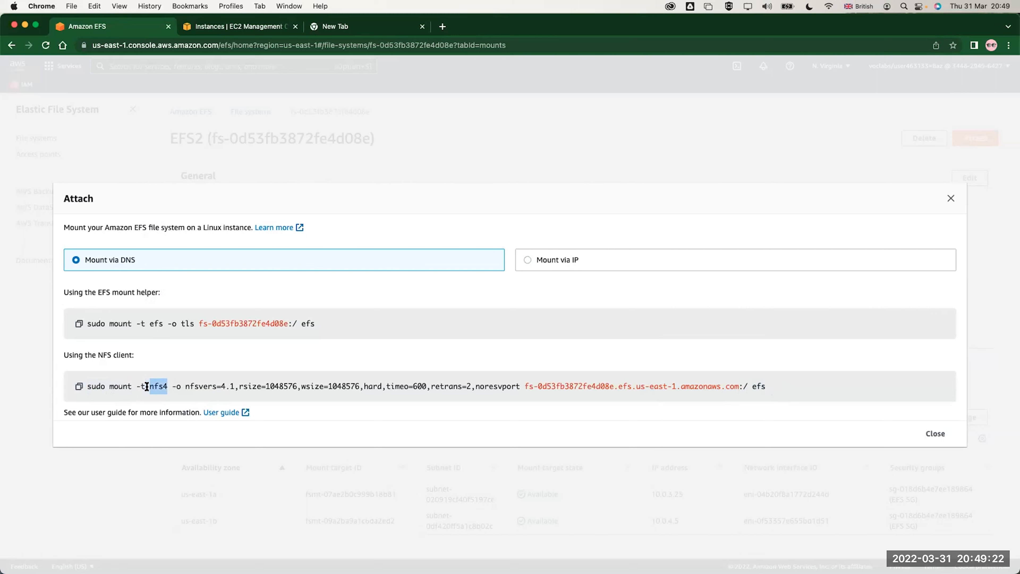
left_click_drag(190, 387, 244, 381)
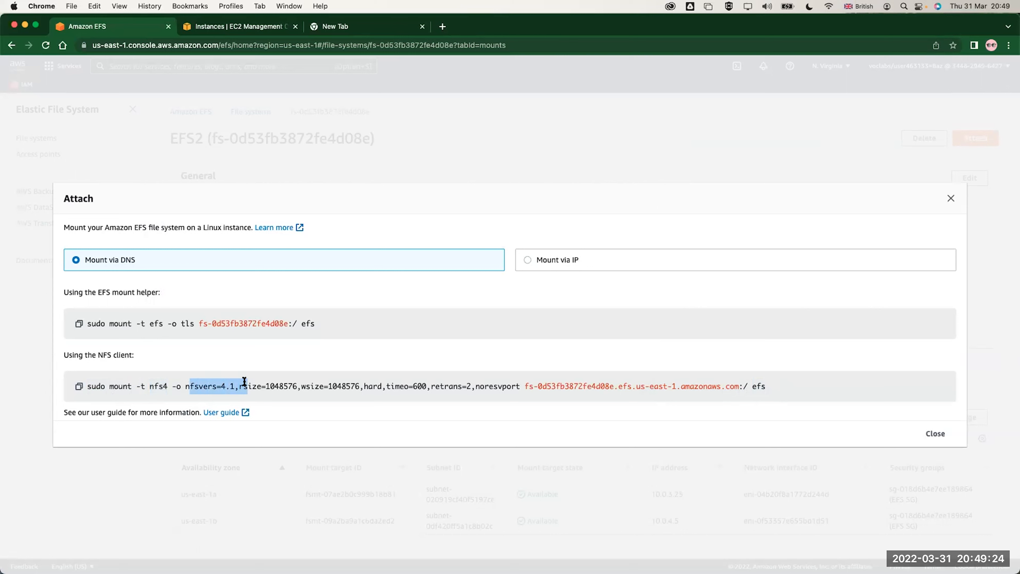
double_click(275, 384)
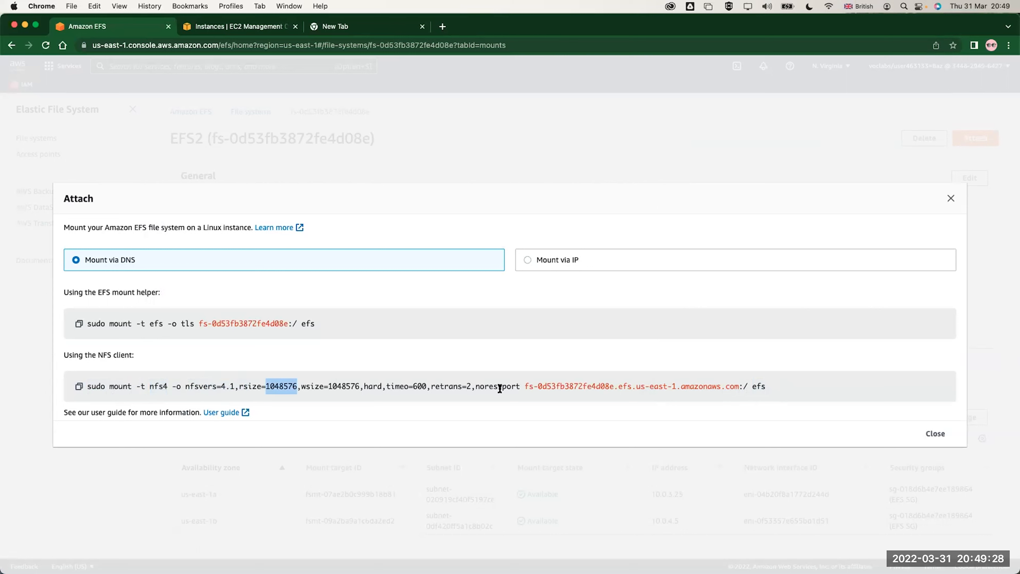
left_click_drag(524, 386, 738, 388)
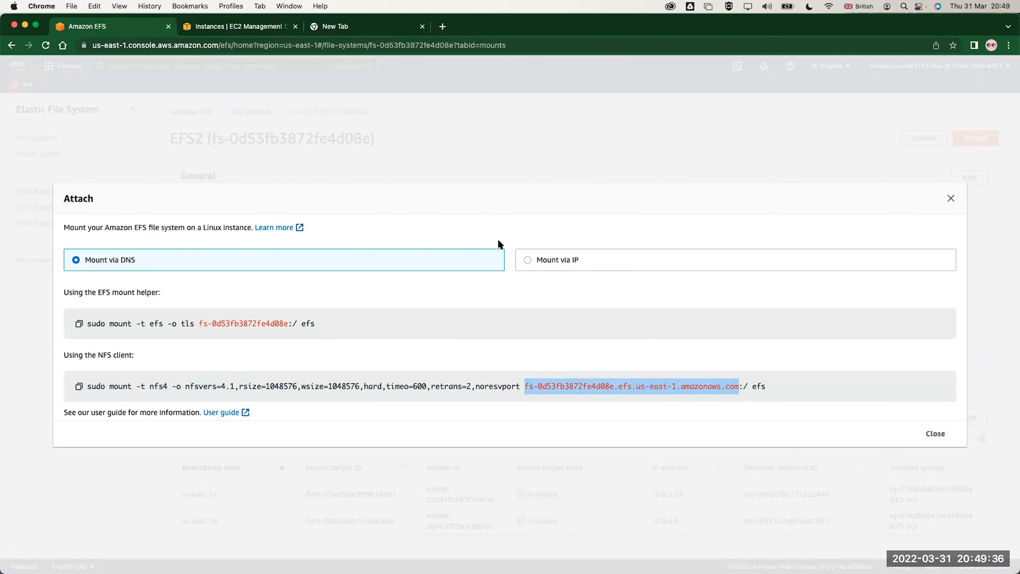
Switch to Terminal and mount EFS2 on the efs directory with the copied NFS client command, checking the mount helper's tls option in Chrome before running it
key("super+Tab")
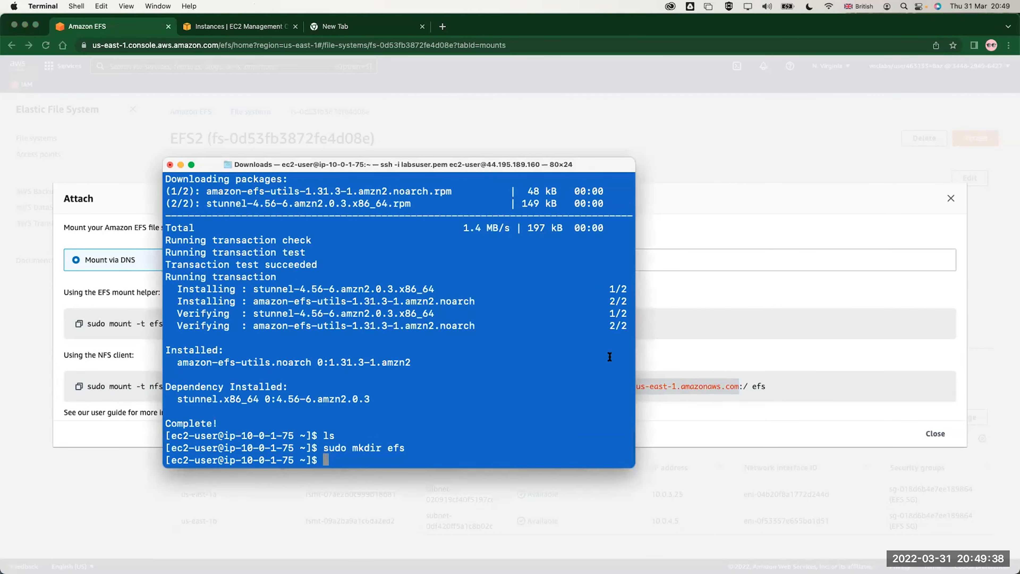
key("super+v")
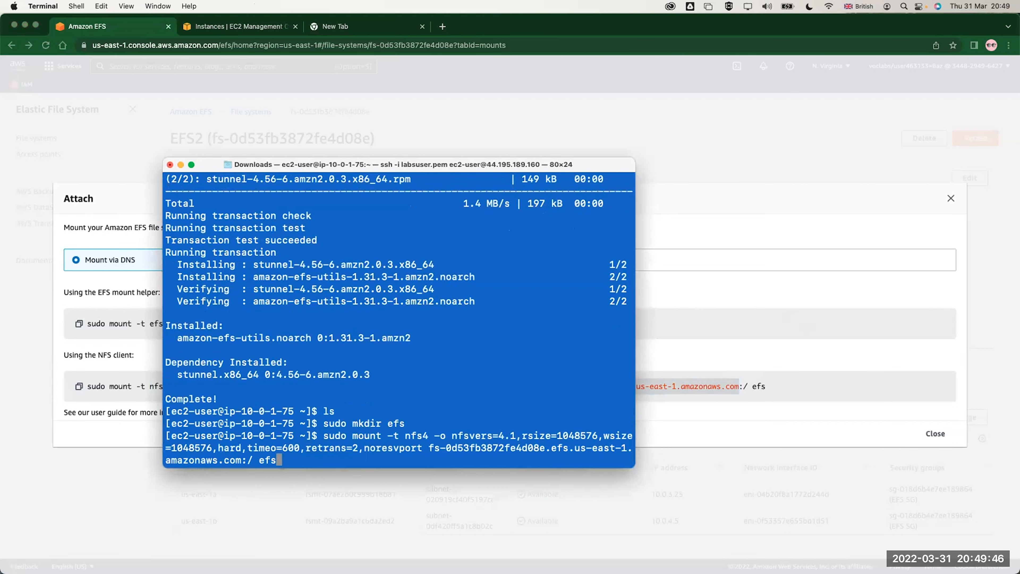
left_click(120, 324)
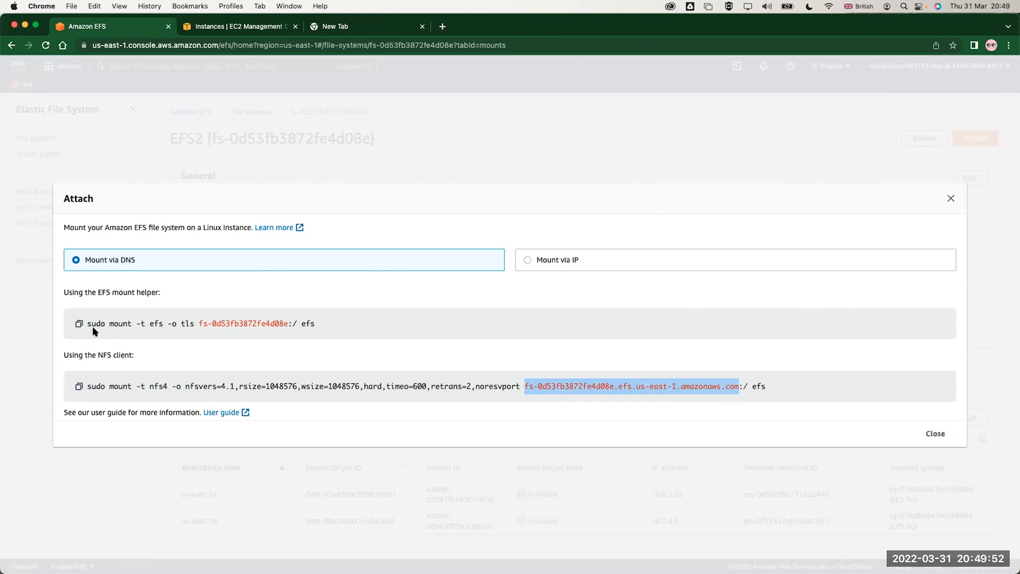
double_click(183, 324)
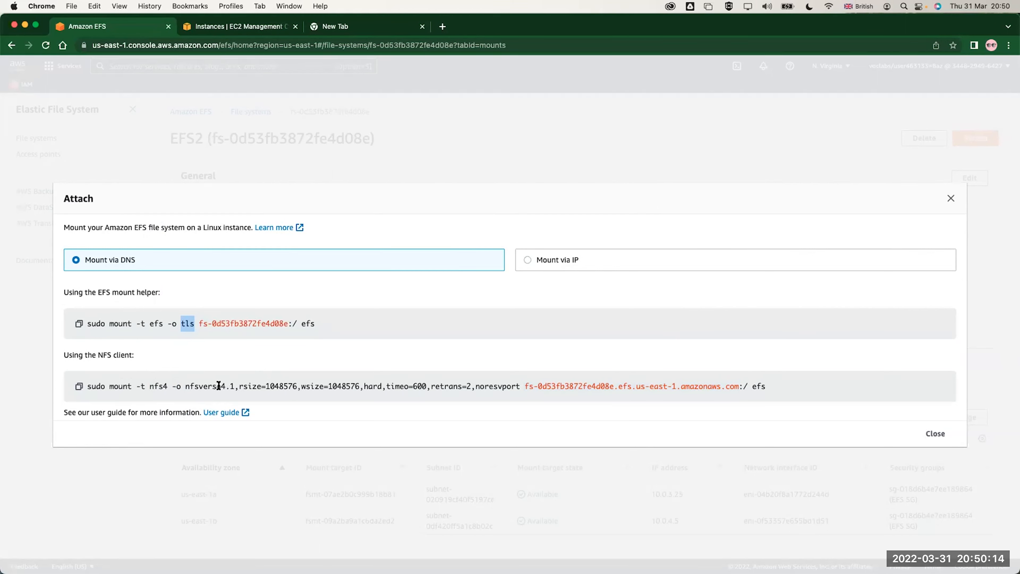
key("super+Tab")
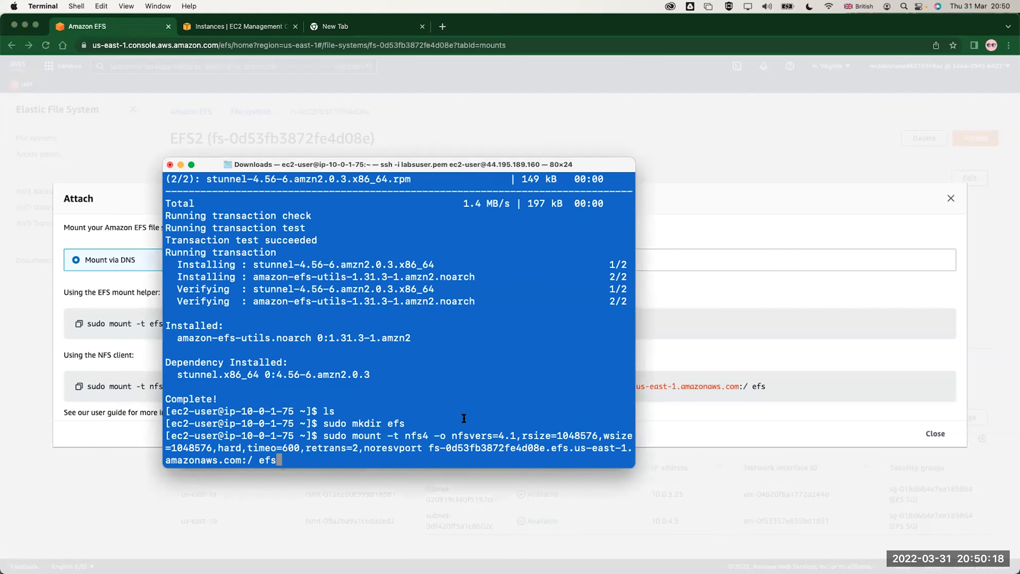
key("Return")
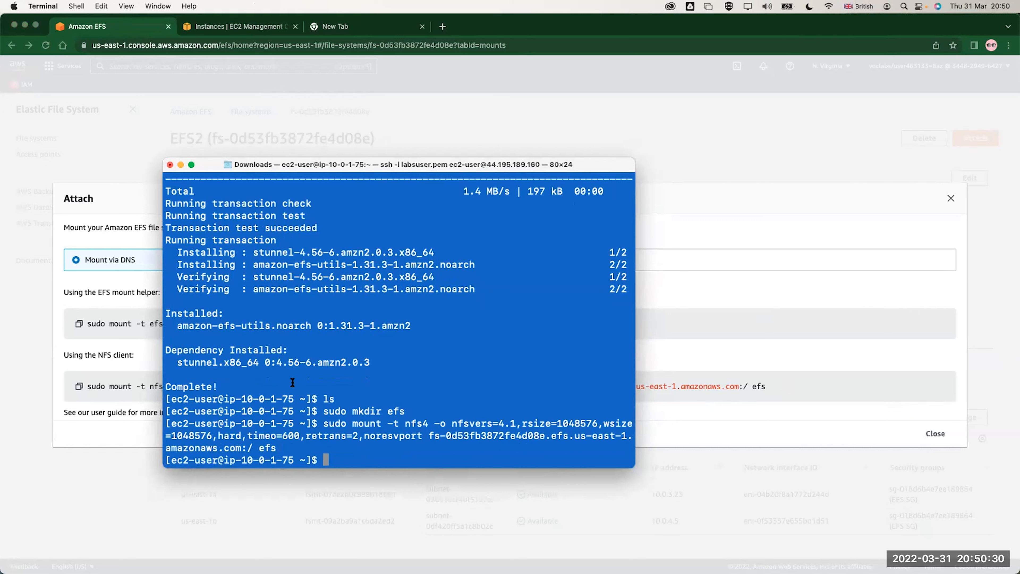
List the instance's mounted file systems with sudo df -hT and examine the EFS entry and its mount point
type("df p")
type("h")
type("T")
key("Left")
key("Left")
key("Left")
key("BackSpace")
type("-")
key("Left")
key("Left")
key("Left")
key("Left")
type("sudo")
key("Return")
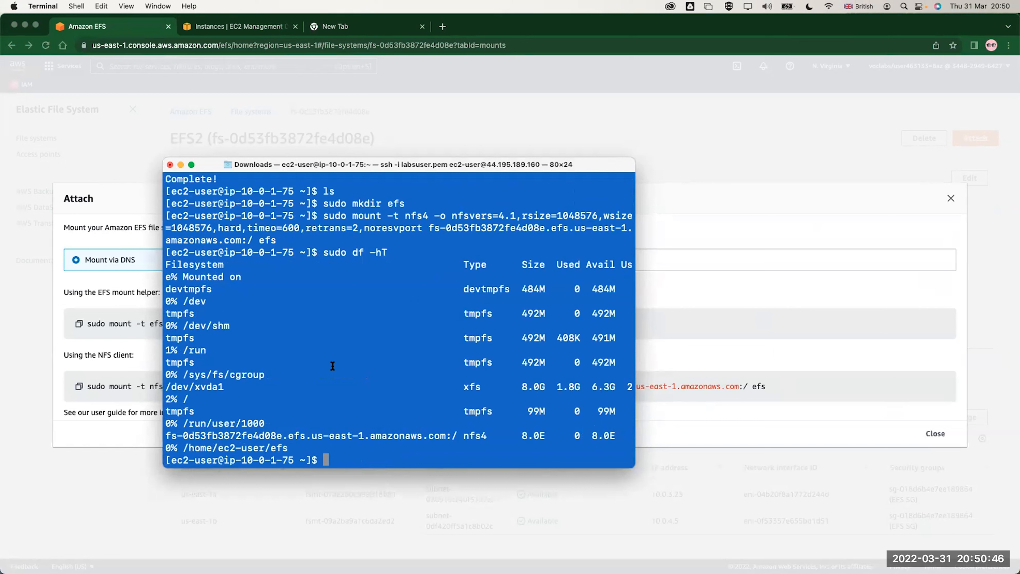
triple_click(226, 436)
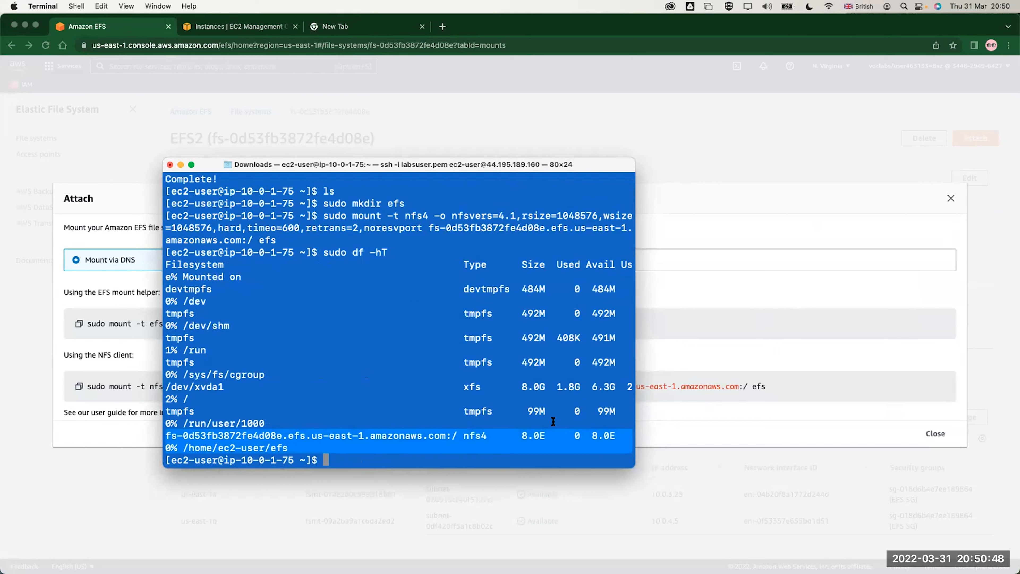
double_click(293, 445)
left_click_drag(169, 436, 446, 433)
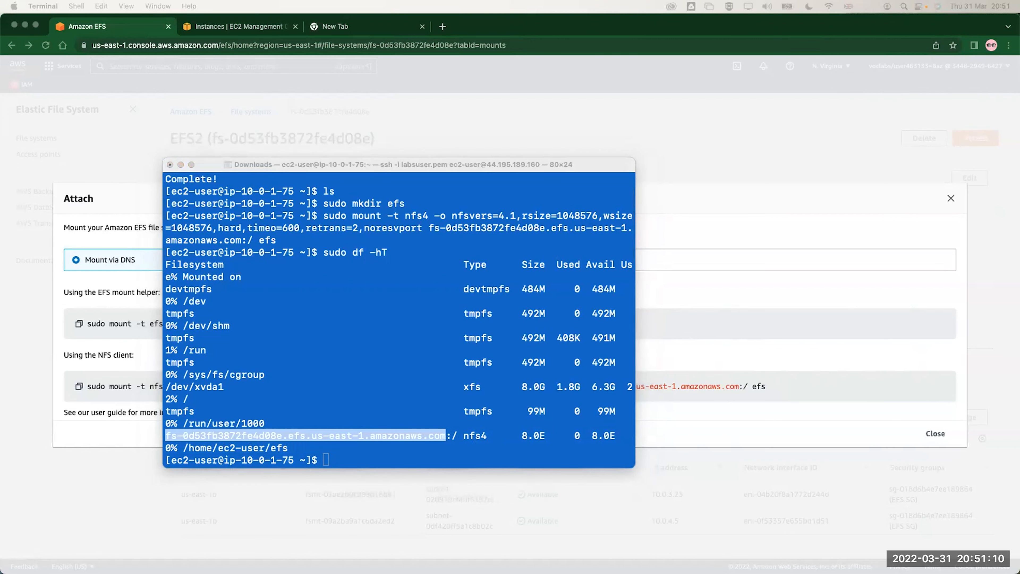
Run sudo fio --name=fio-efs --filesize=10G --filename=./efs/fio-efs-test.img --bs=1M --nrfiles=1 --direct=1 --sync=0 --rw=write --iodepth=200 --ioengine=libaio on the instance
left_click(563, 434)
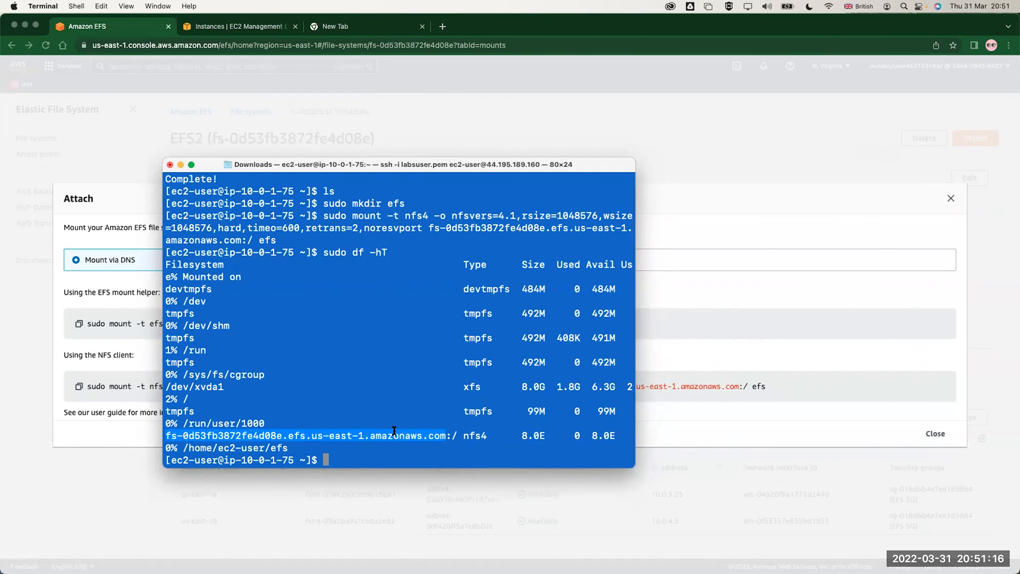
key("super+v")
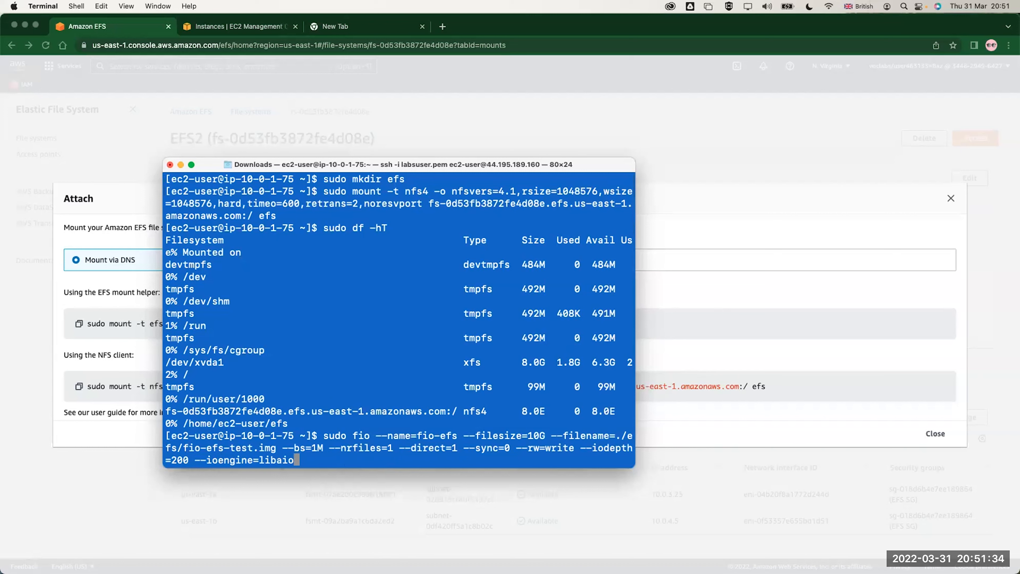
key("Return")
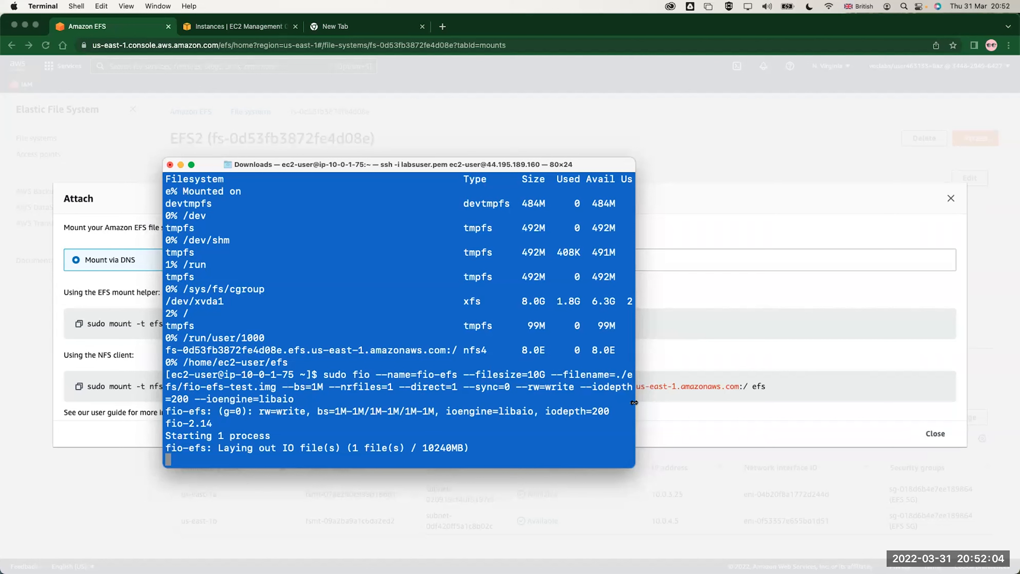
Enlarge the Terminal window to 130×32, examine the fio command's file size and efs path, and reposition the window
left_click_drag(635, 403, 862, 366)
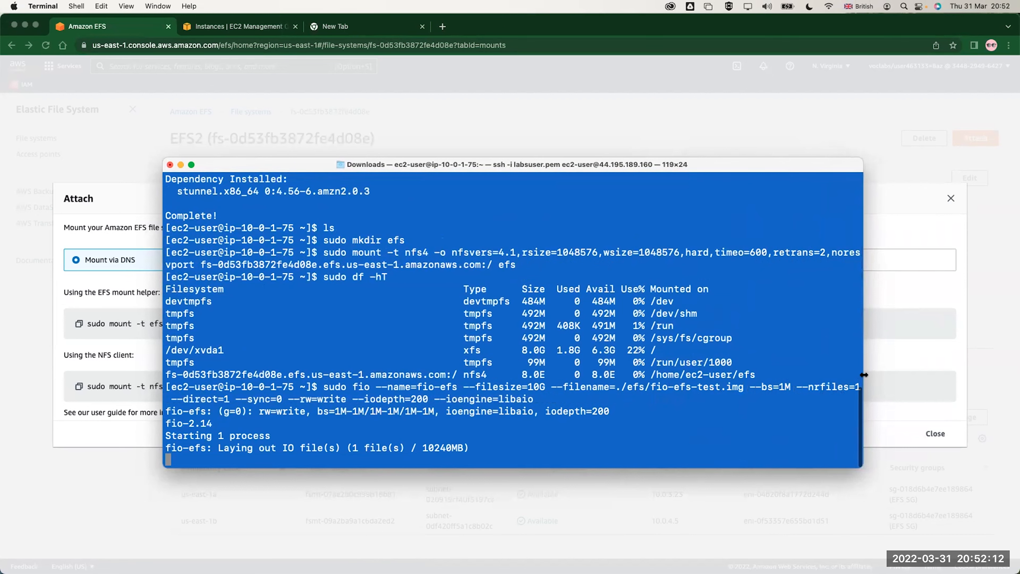
left_click(883, 376)
key("super+Tab")
left_click_drag(863, 468, 927, 564)
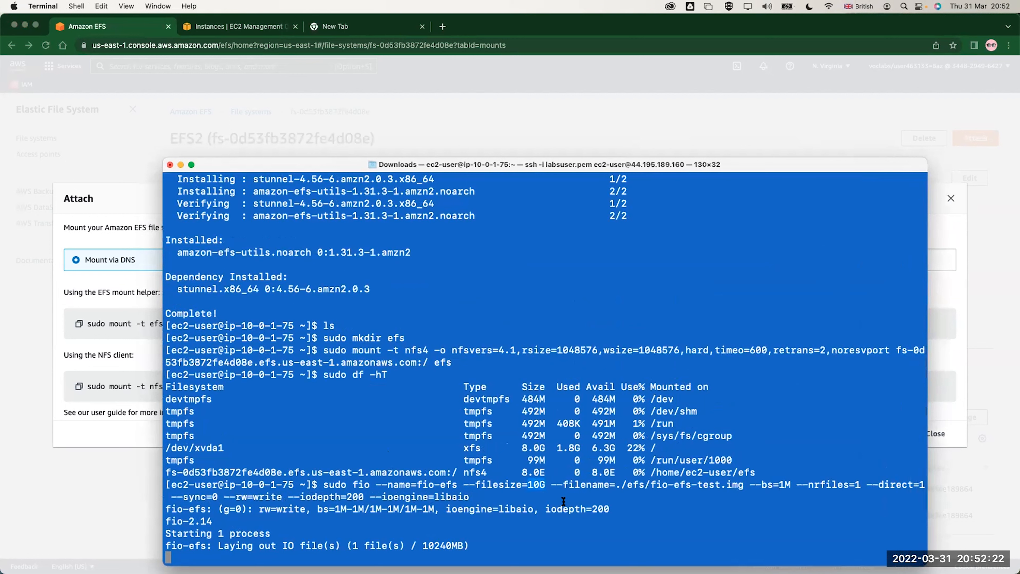
double_click(633, 484)
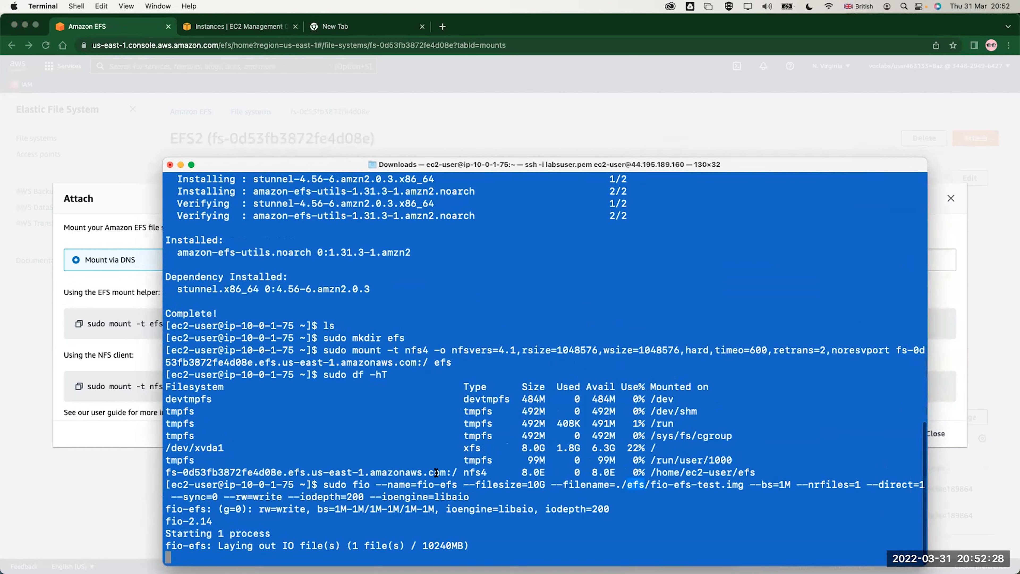
left_click_drag(493, 161, 463, 100)
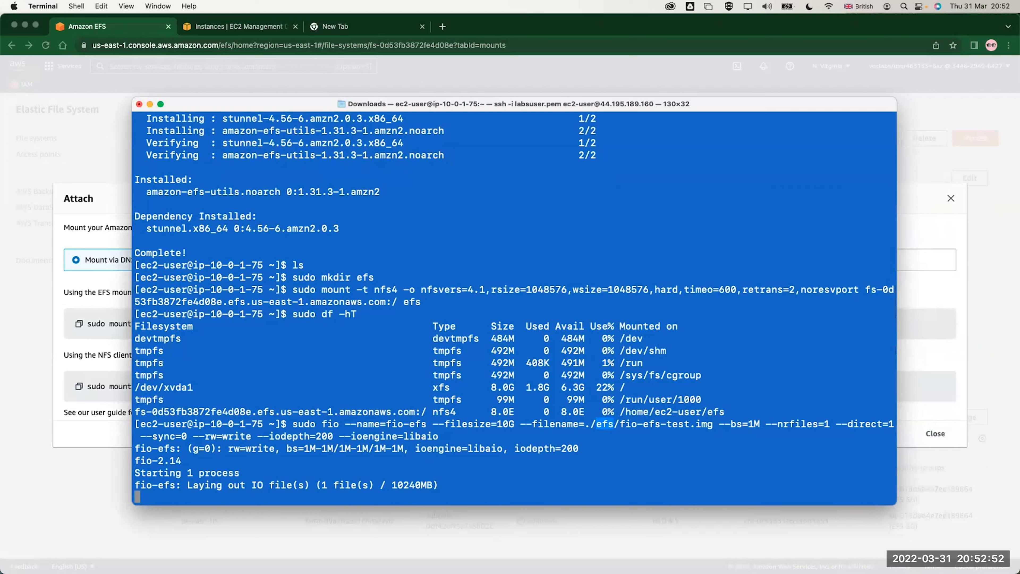
Switch to the EC2 Instances page in Chrome, search the AWS services for cloudwatch and open CloudWatch
left_click(198, 25)
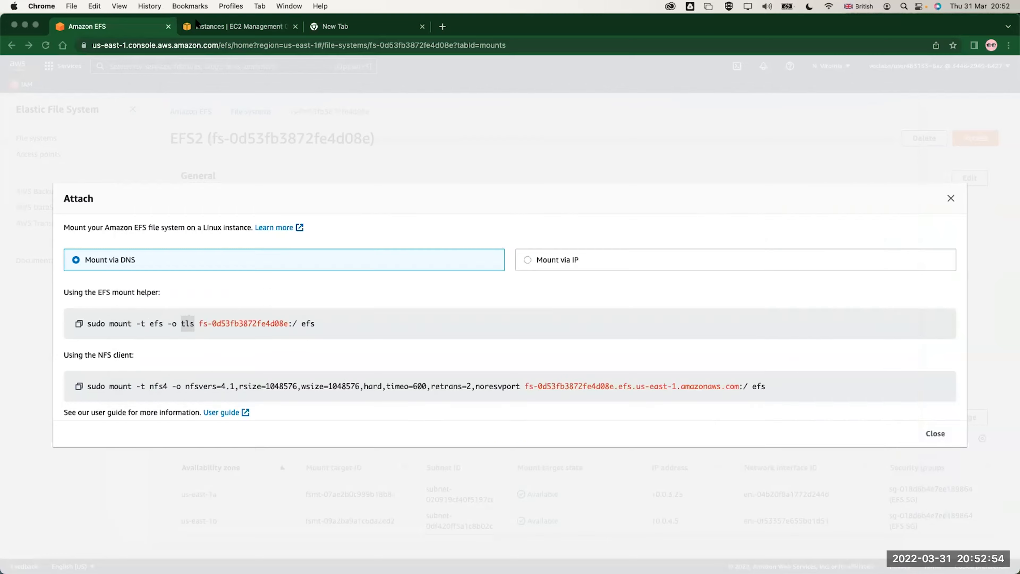
left_click(198, 25)
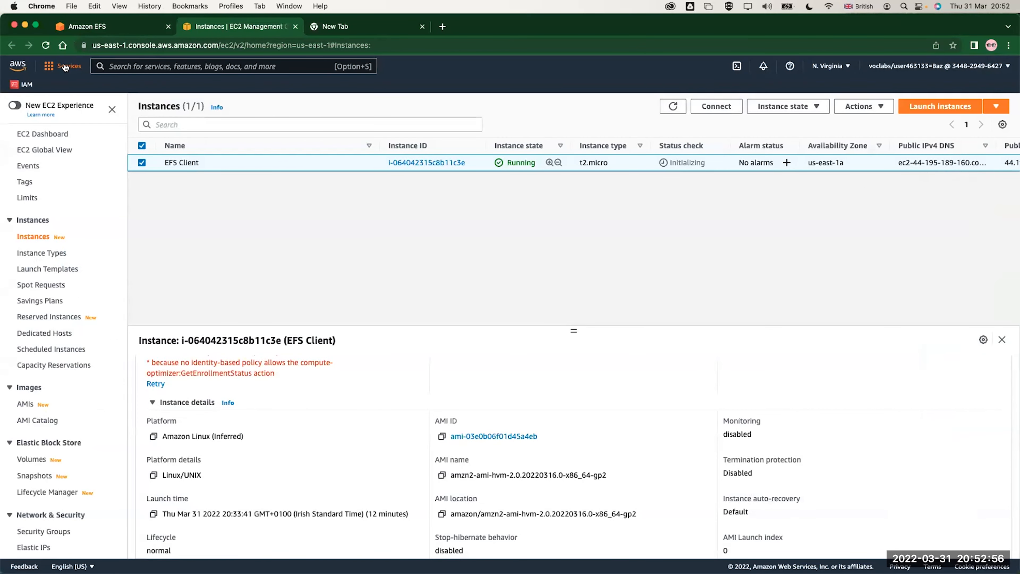
left_click(129, 67)
type("cloudwatch")
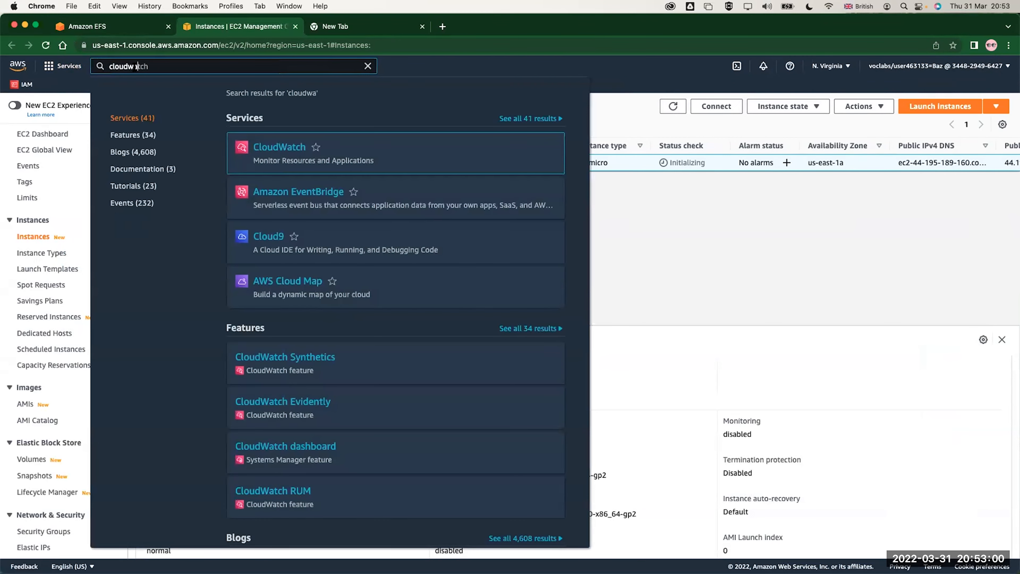
left_click(278, 147)
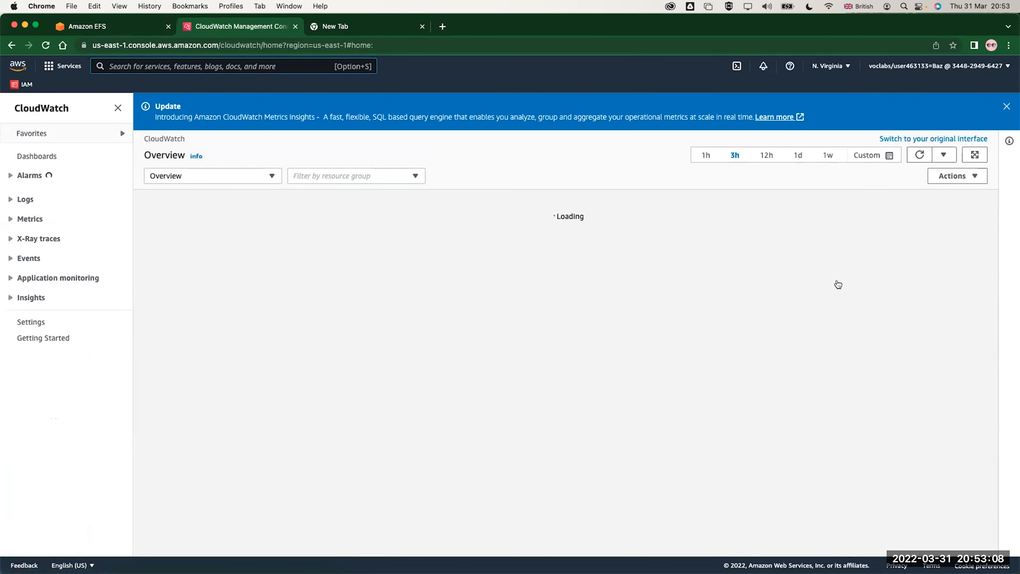
Check the fio run in Terminal, return to CloudWatch in Chrome and open the All metrics page
key("super+Tab")
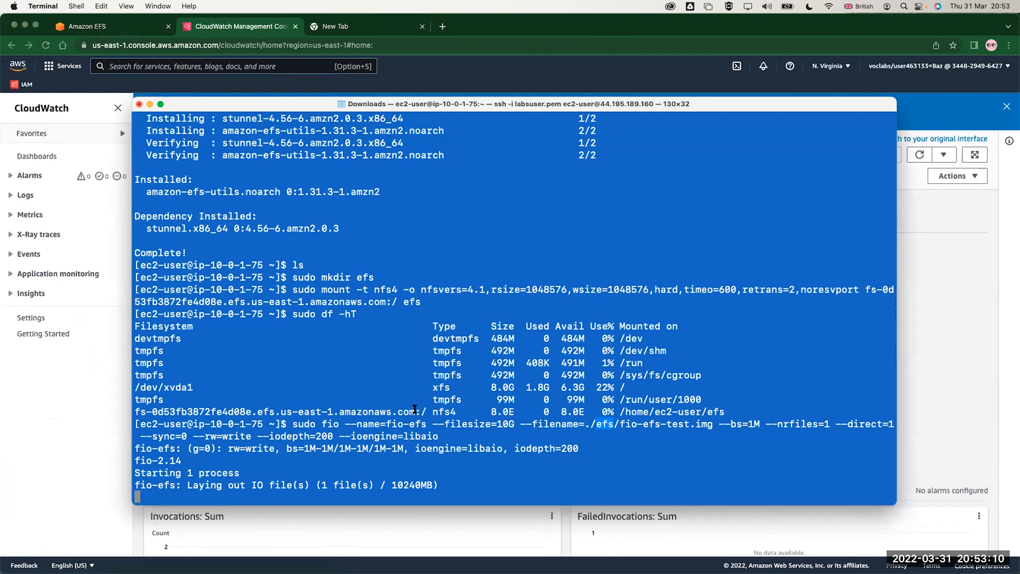
key("super+Tab")
key("super+Tab")
key("super+Tab")
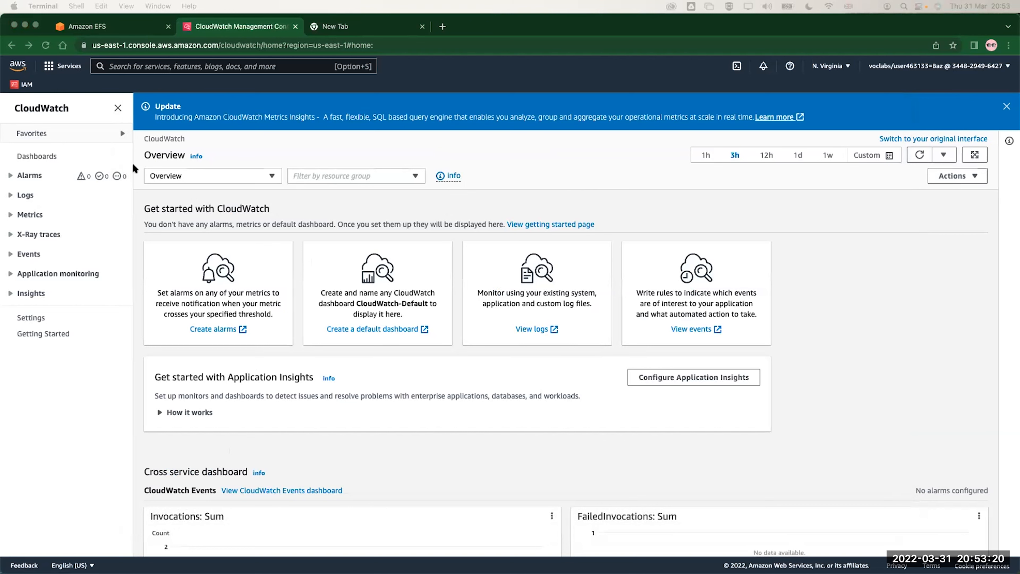
left_click(24, 215)
left_click(24, 216)
left_click(30, 235)
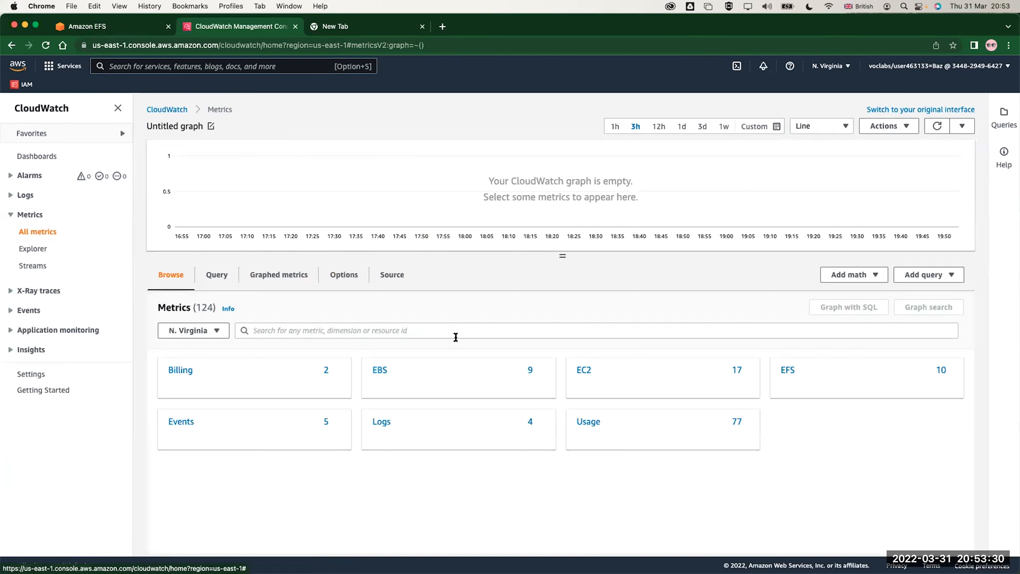
Open the EFS File System Metrics list and check the EFS2 file system ID in the Attach commands on the Amazon EFS page
left_click(786, 369)
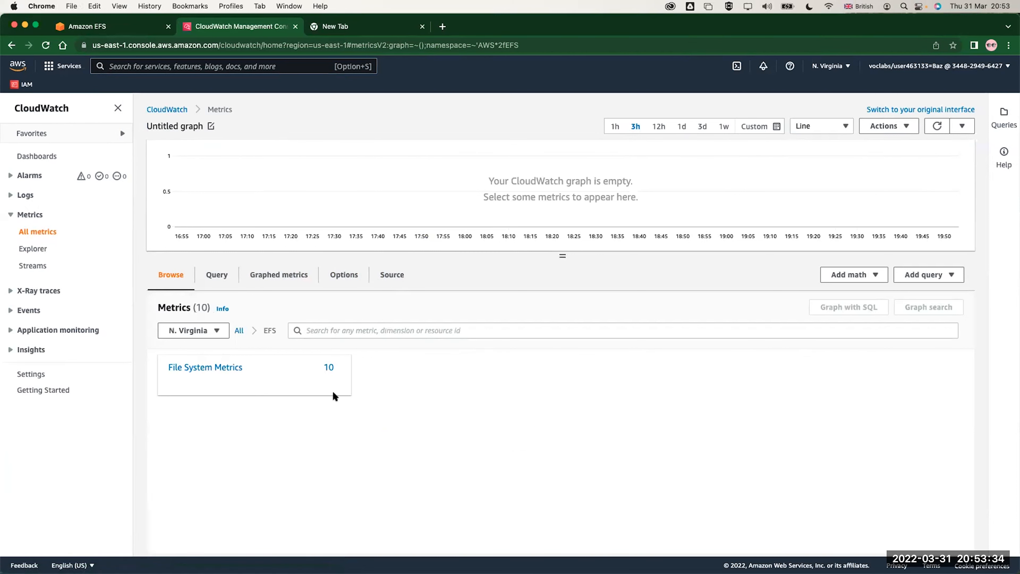
left_click(238, 369)
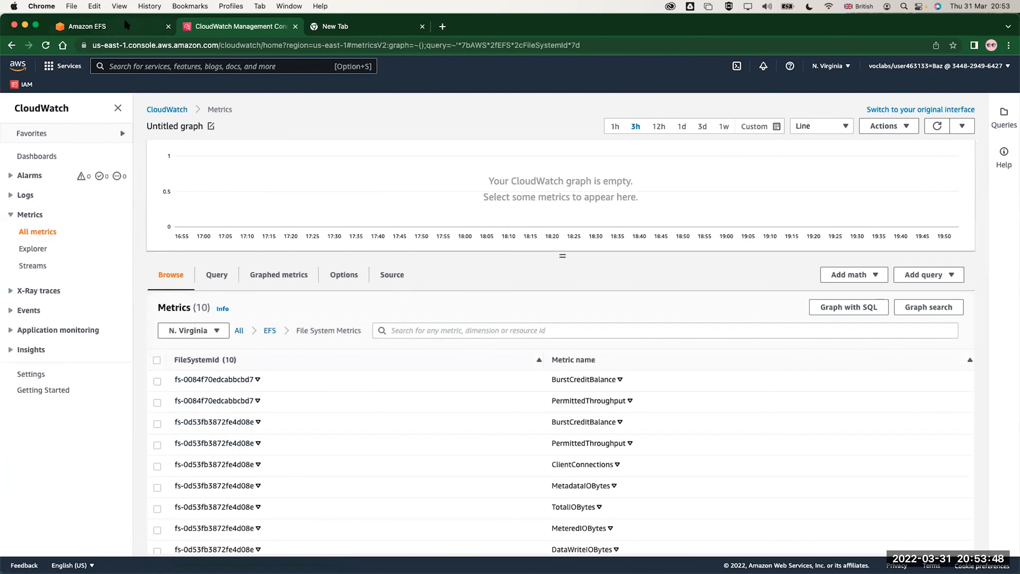
left_click(126, 25)
left_click_drag(288, 324, 231, 327)
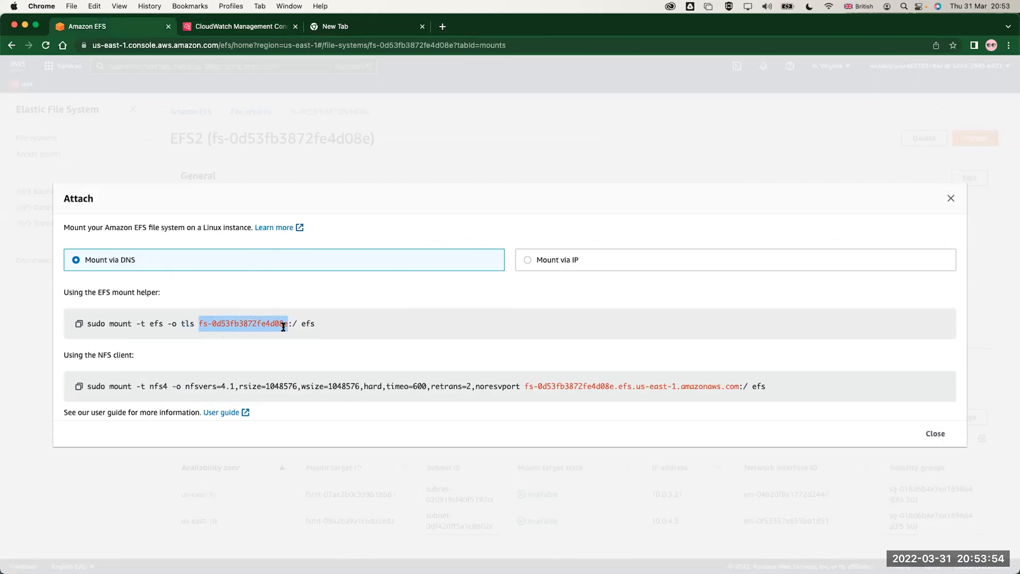
left_click(376, 380)
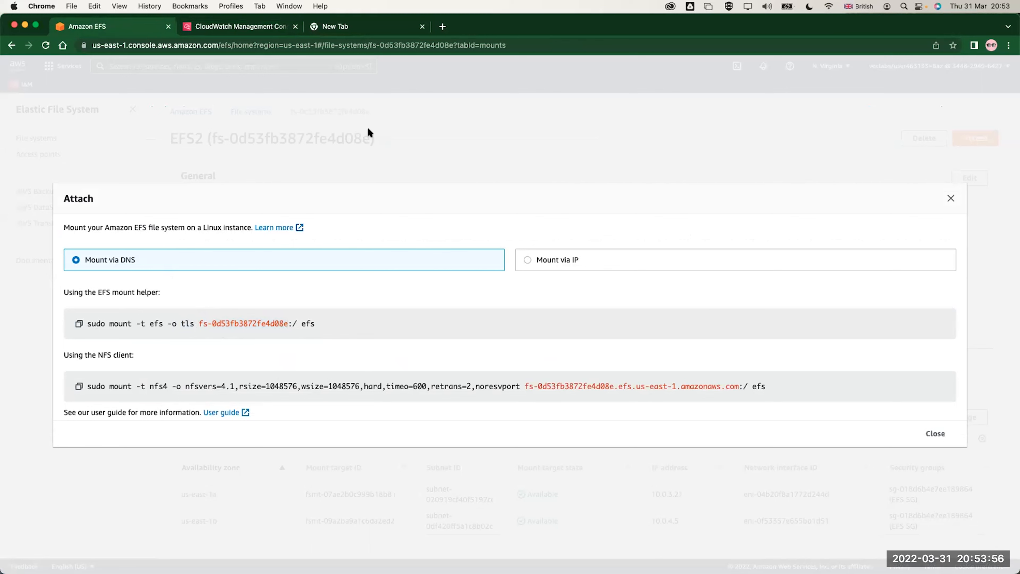
left_click(209, 25)
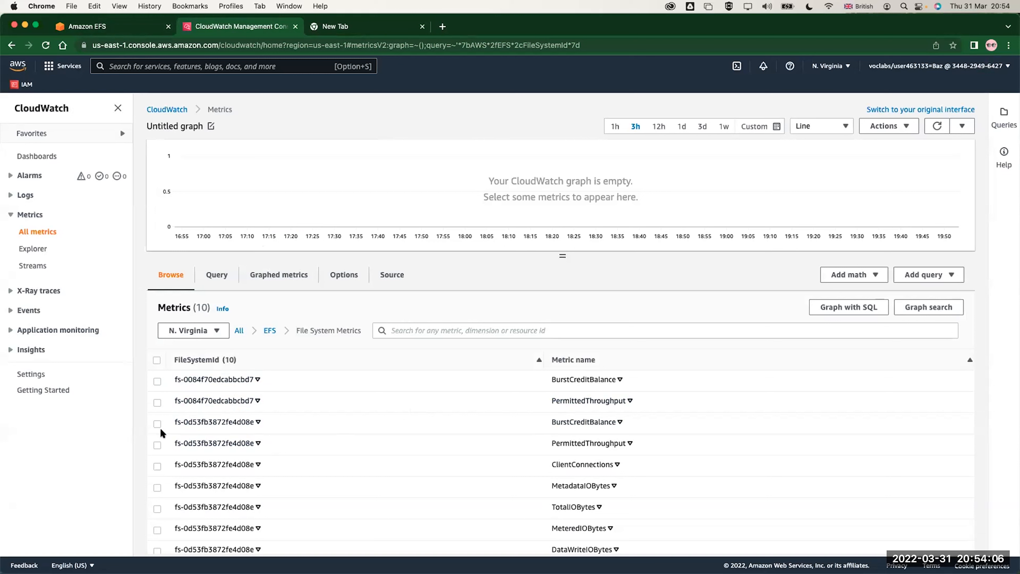
Graph the PermittedThroughput metric of file system fs-0d53fb3872fe4d08e and refresh the graph
left_click(157, 445)
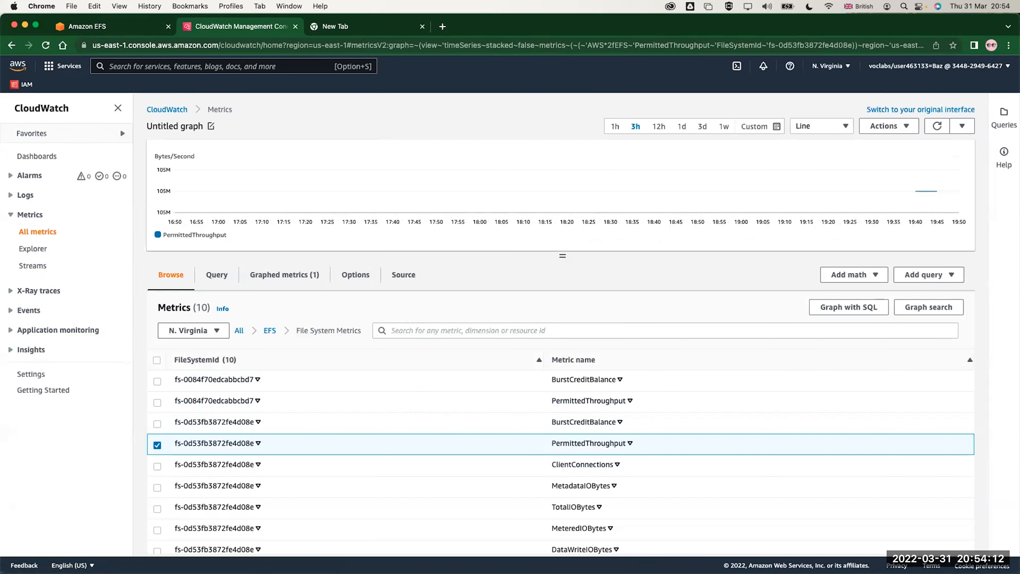
scroll(683, 390, "down", 3)
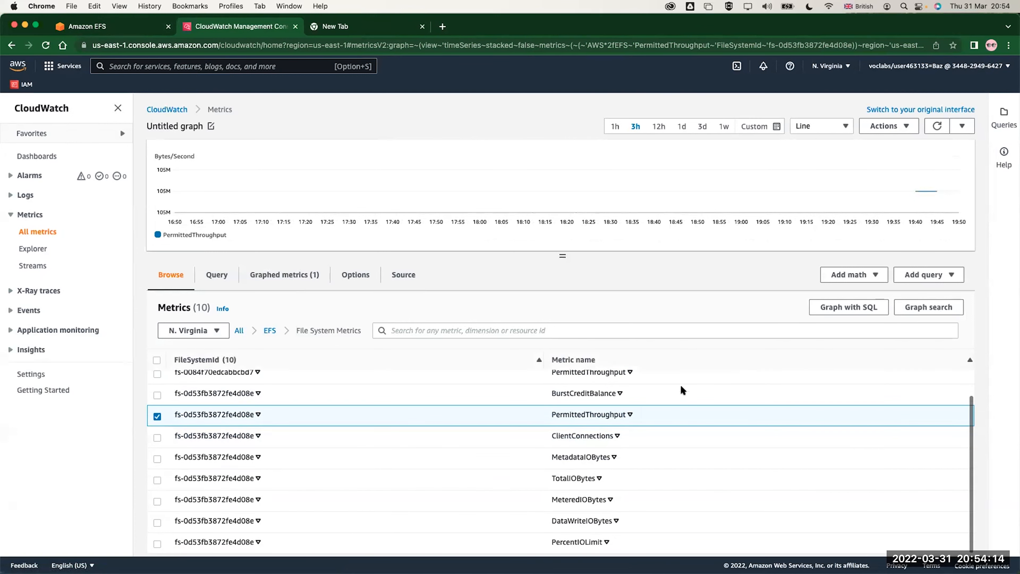
scroll(683, 390, "up", 3)
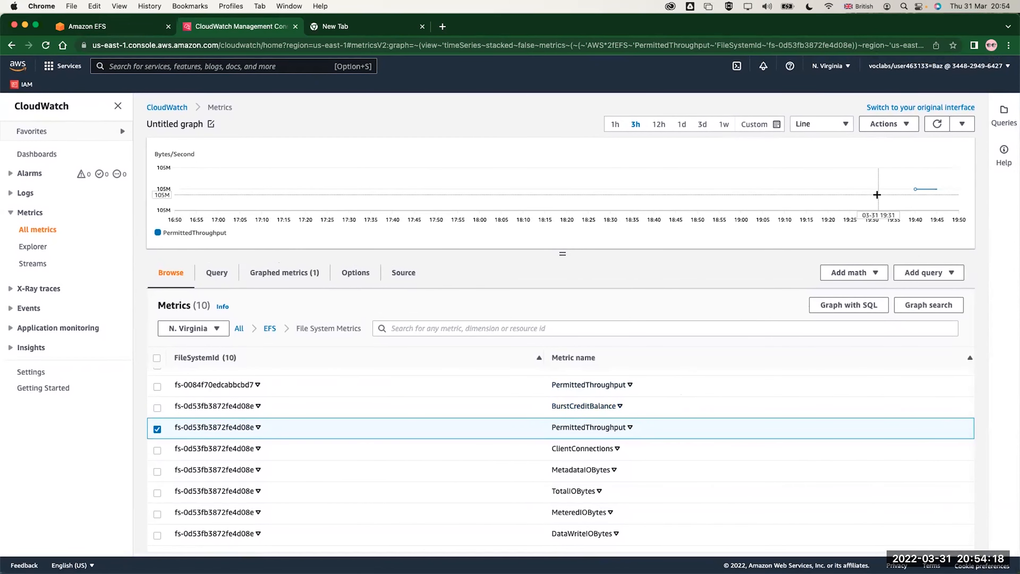
mouse_move(935, 187)
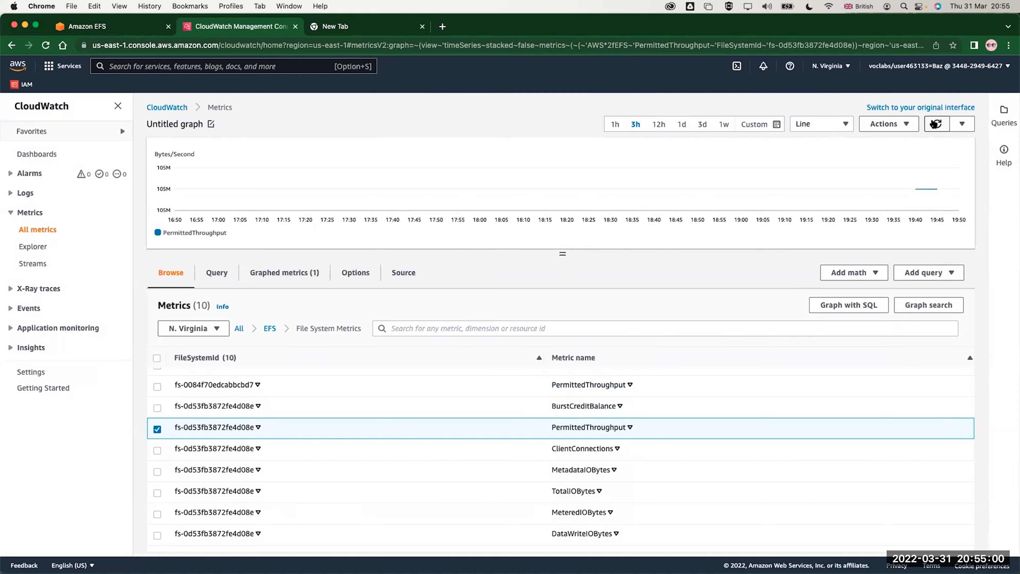
left_click(936, 123)
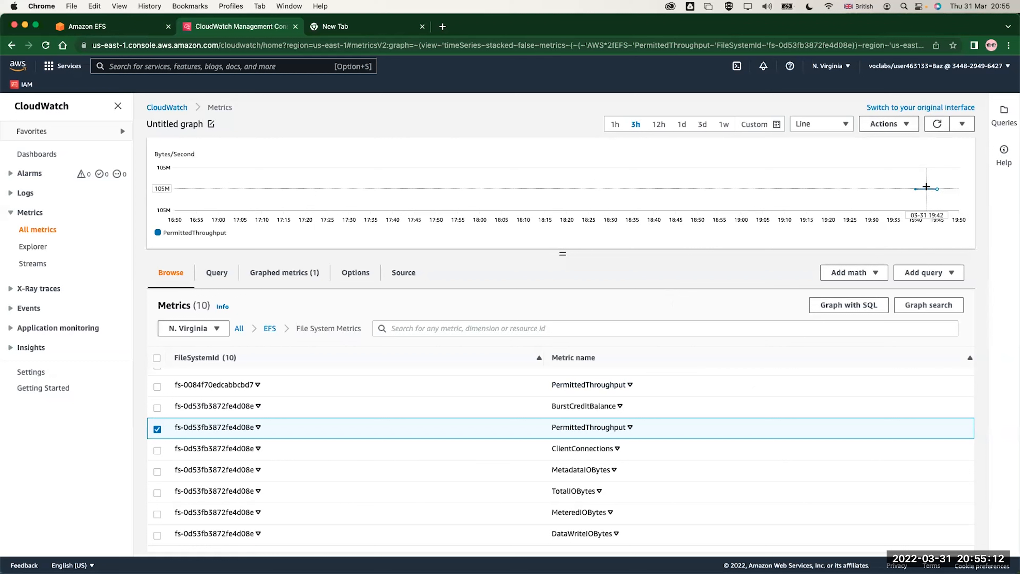
Try the Stacked area display on the PermittedThroughput graph, restore the Line display and reset the graph's zoom
left_click_drag(926, 187, 926, 187)
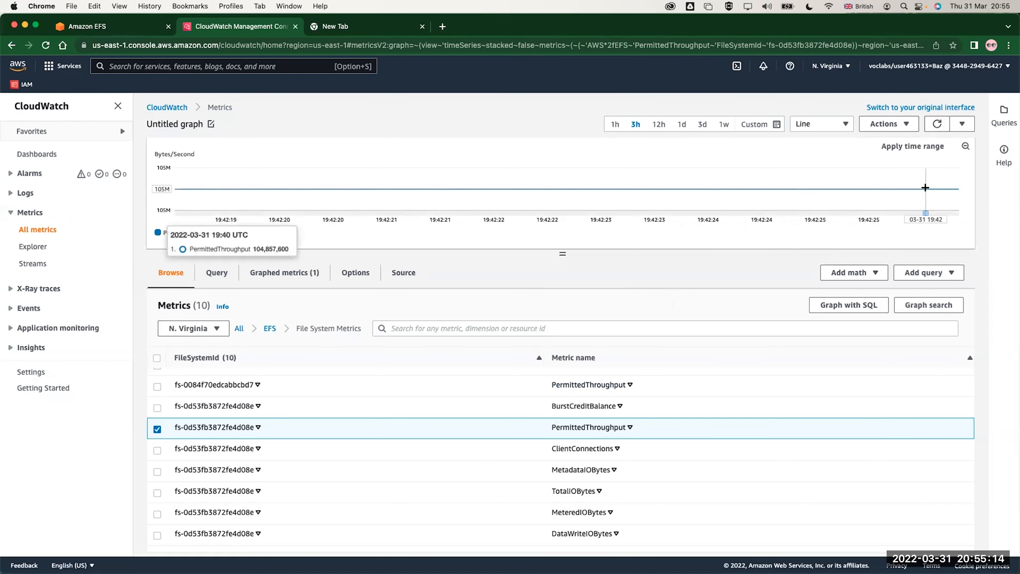
left_click(830, 125)
left_click(817, 155)
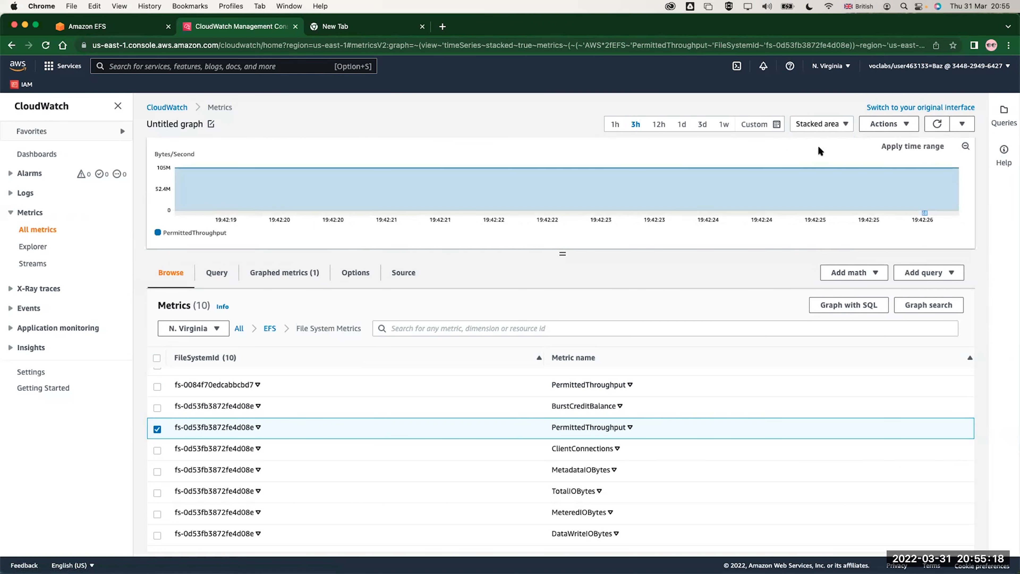
left_click(803, 122)
left_click(810, 139)
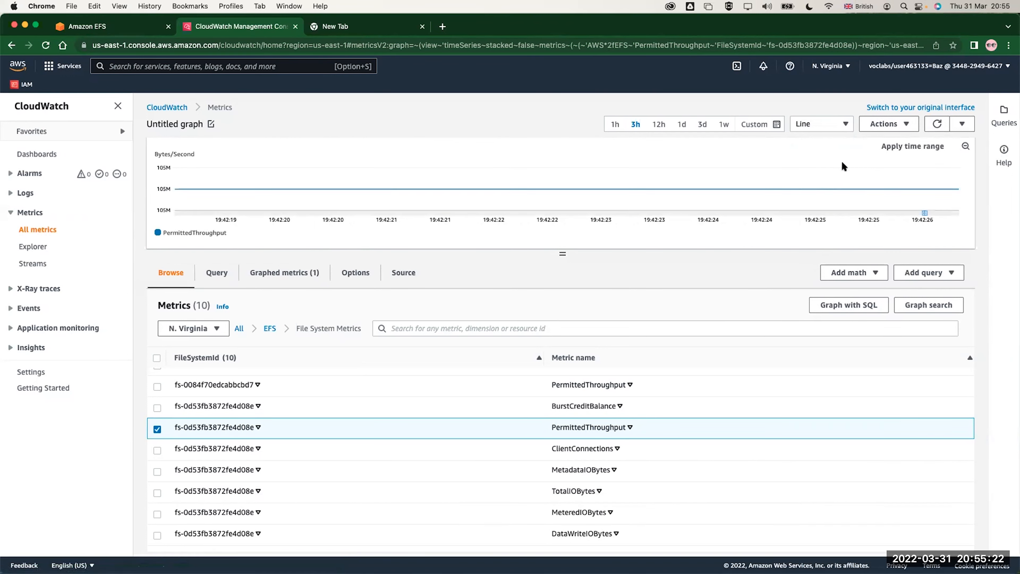
left_click(965, 146)
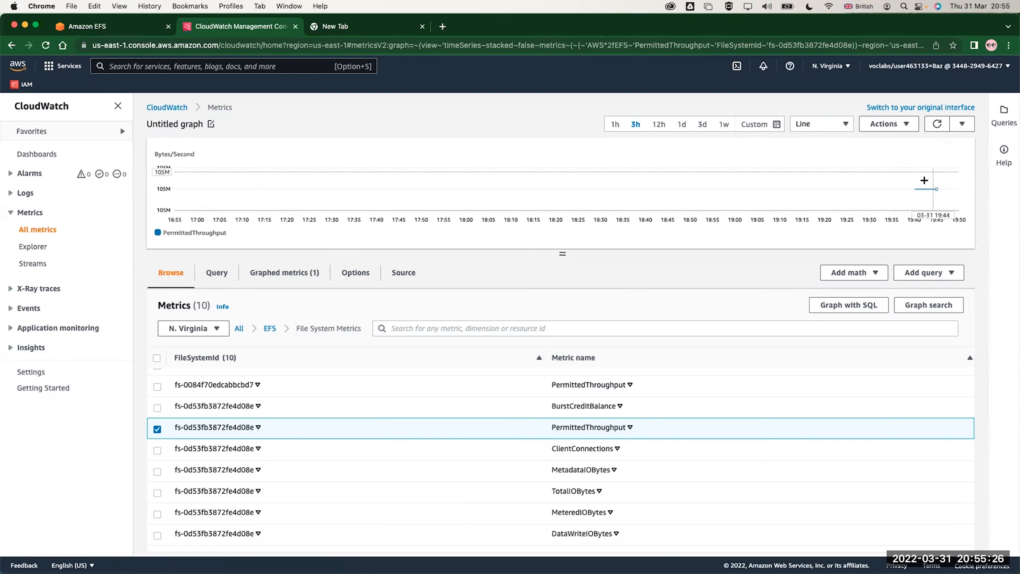
Zoom the PermittedThroughput graph to about 19:37–19:49 and examine the plotted values
mouse_move(924, 187)
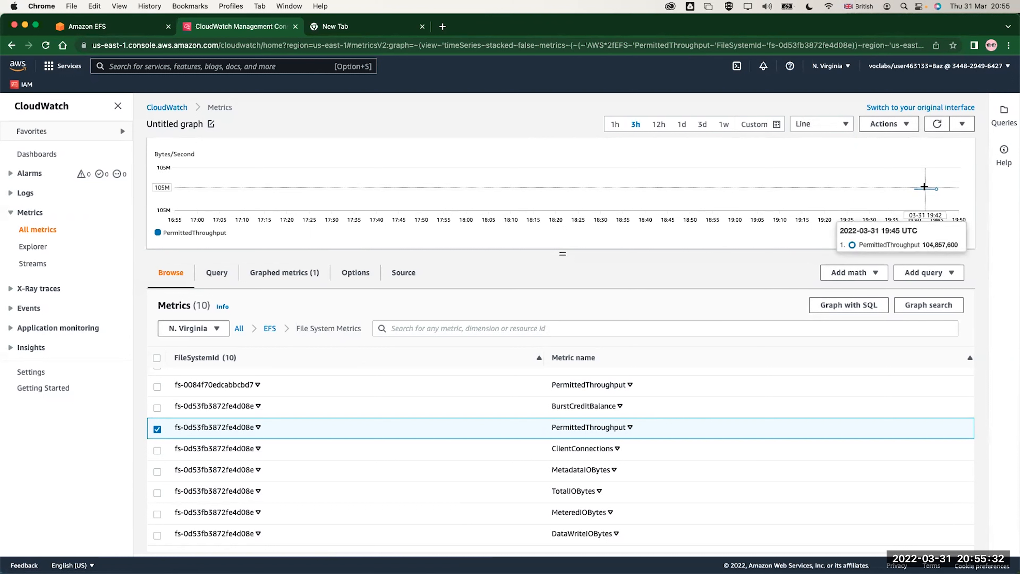
left_click_drag(902, 178, 957, 200)
mouse_move(679, 196)
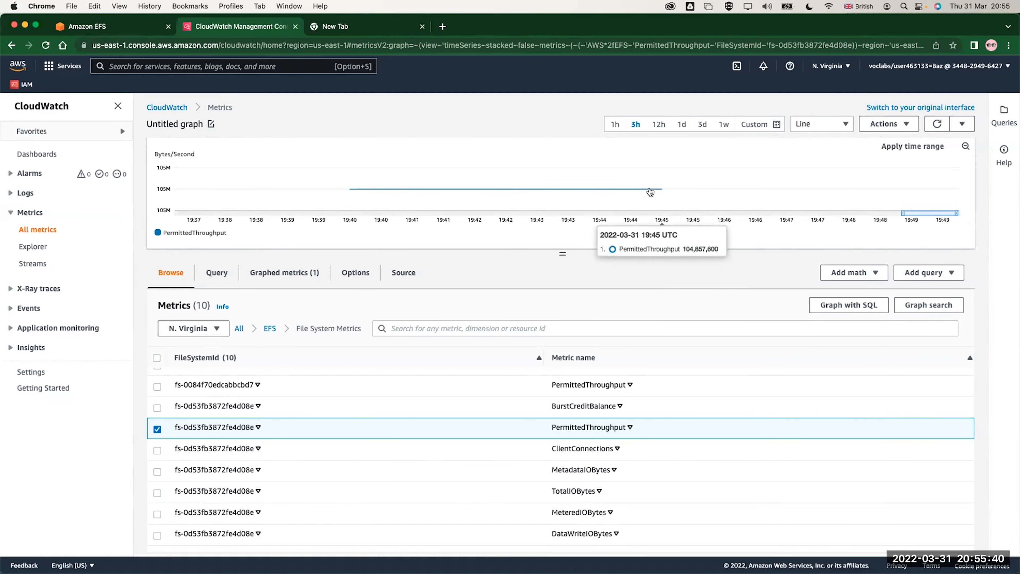
Switch to Terminal to check the fio run's estimated time and IOPS, and return to the CloudWatch metrics in Chrome
key("super+Tab")
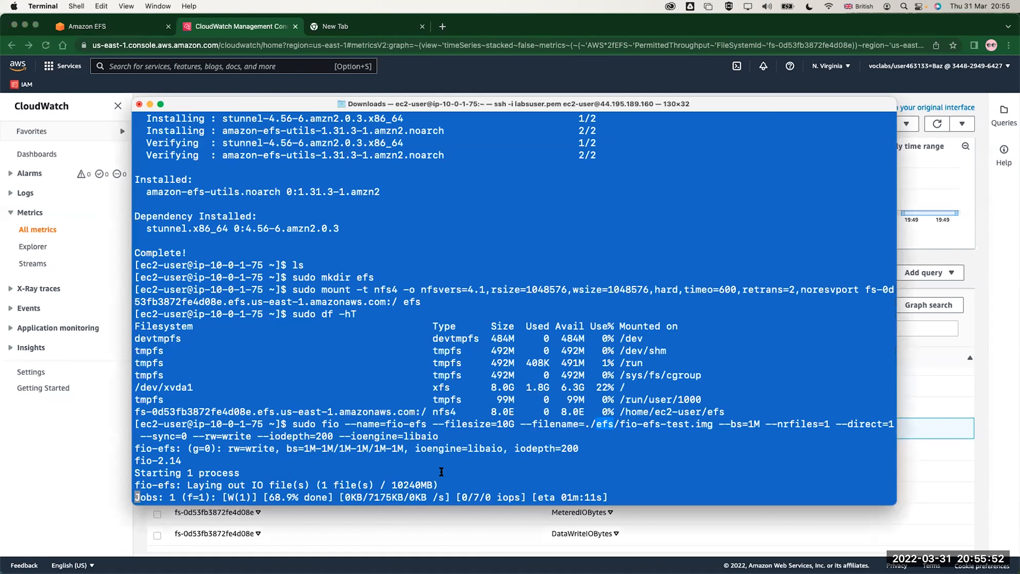
double_click(546, 497)
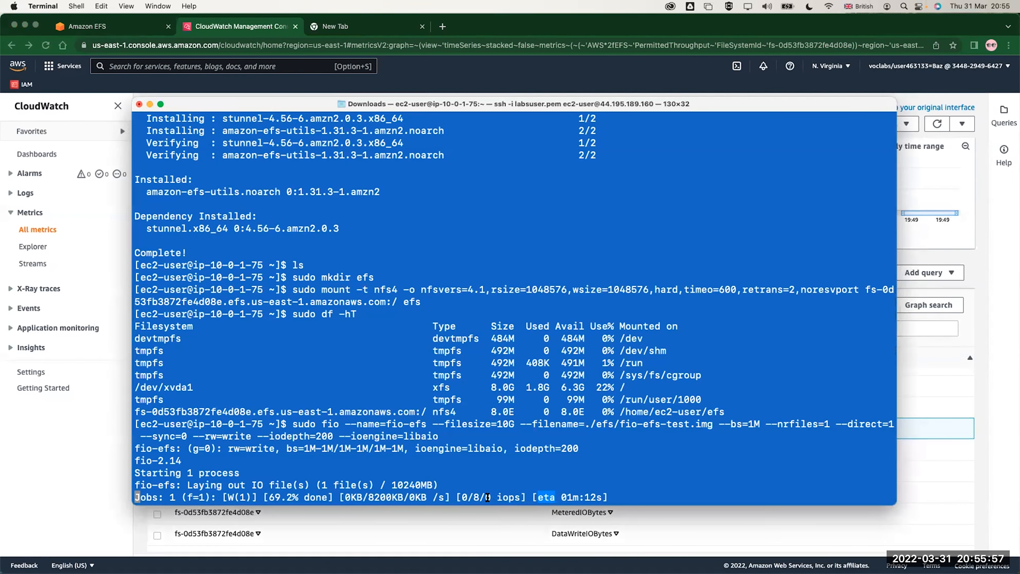
left_click_drag(467, 497, 474, 497)
key("super+Tab")
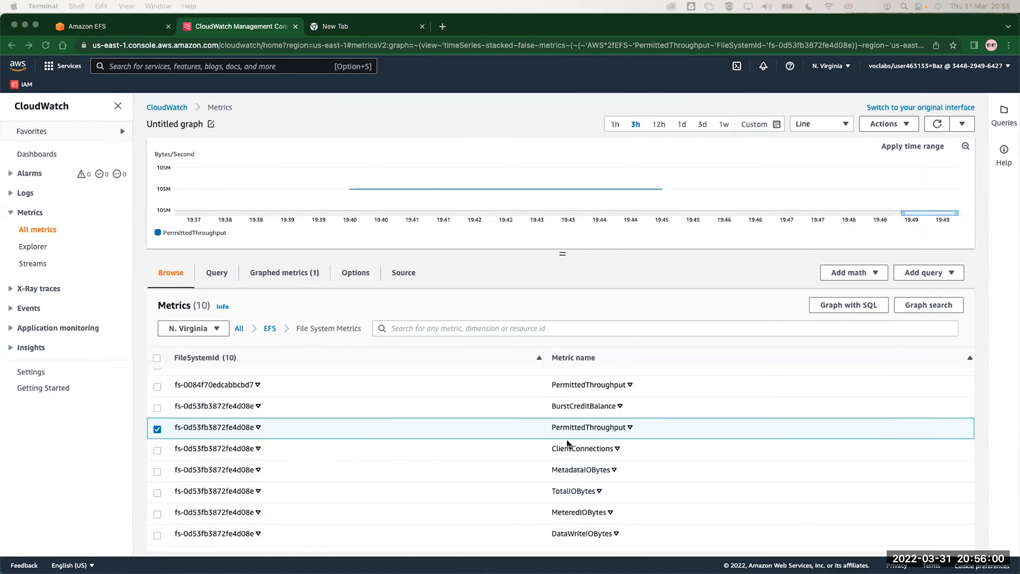
scroll(738, 339, "up", 2)
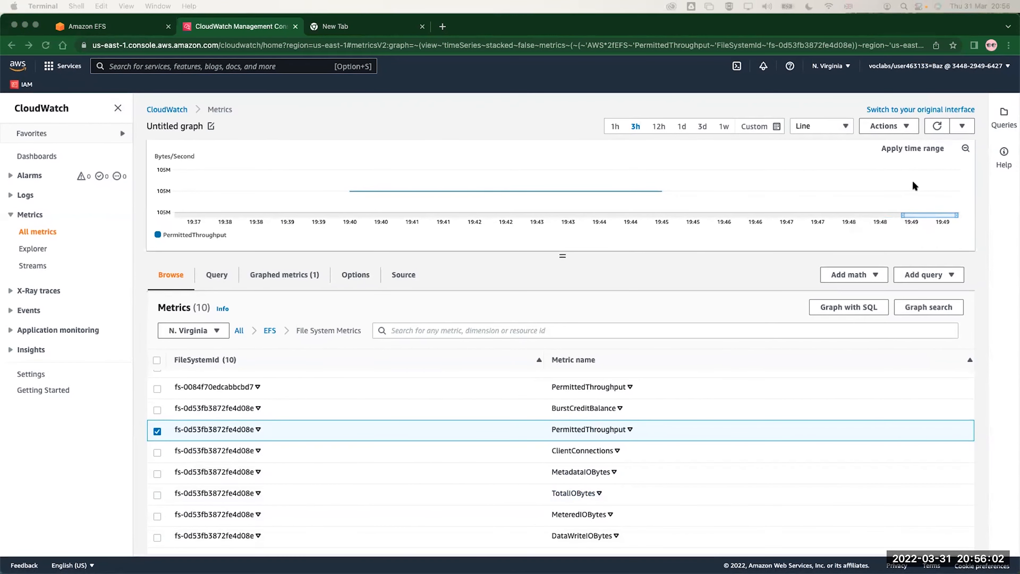
left_click(895, 125)
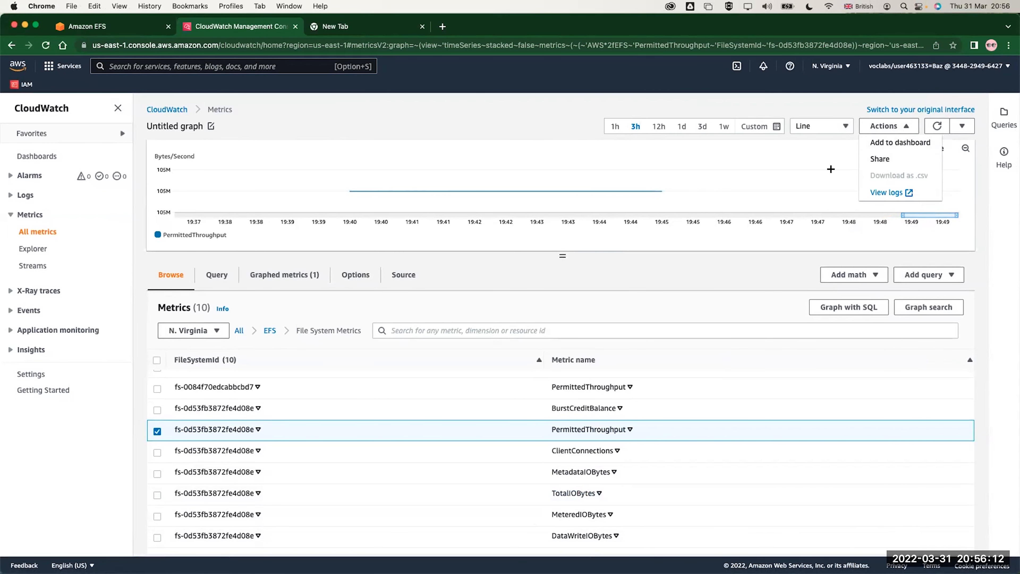
left_click(873, 163)
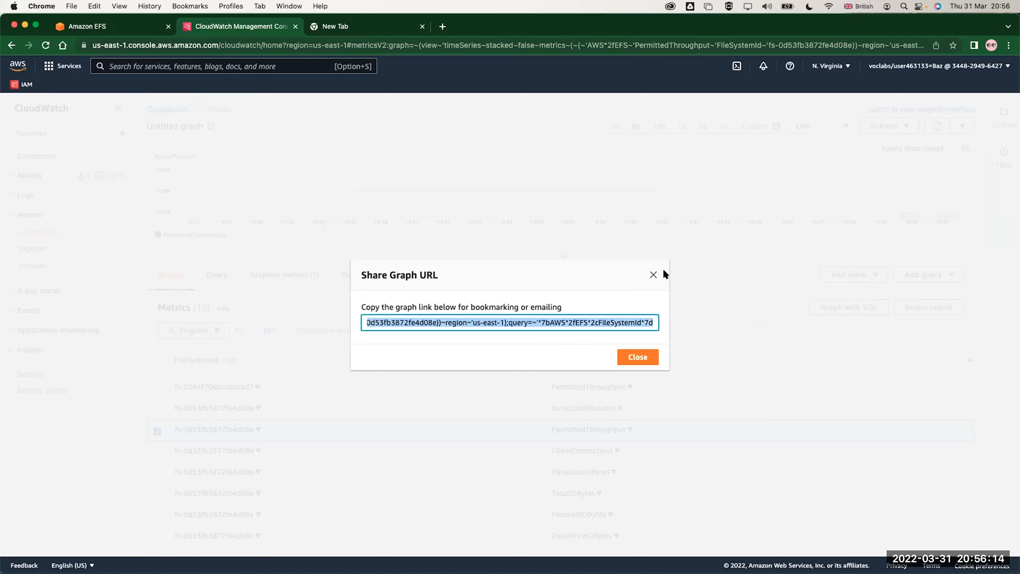
left_click(652, 275)
View PermittedThroughput as a Number, set a custom relative time range of 5 minutes and return the graph to Line
left_click(826, 125)
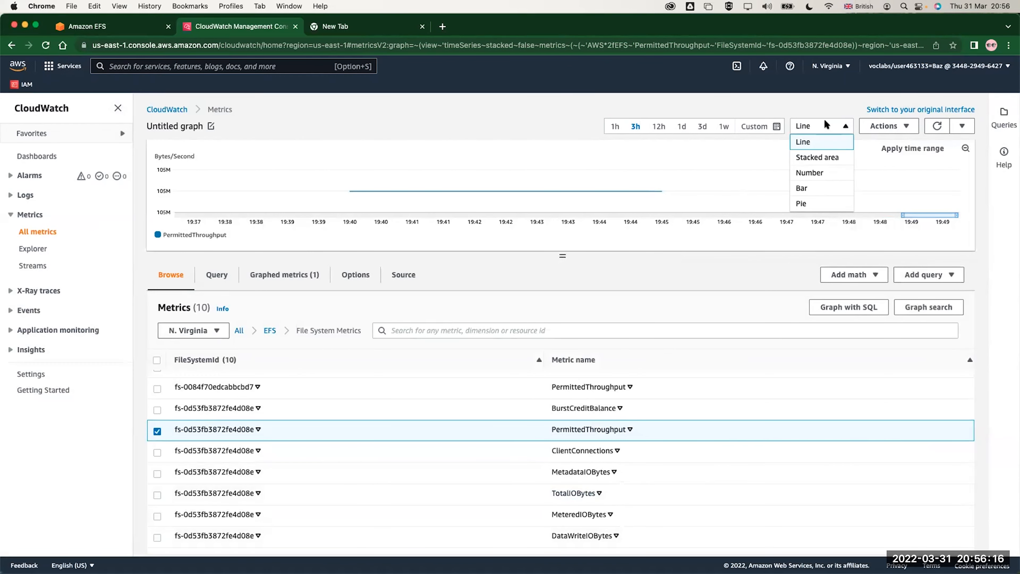
left_click(819, 166)
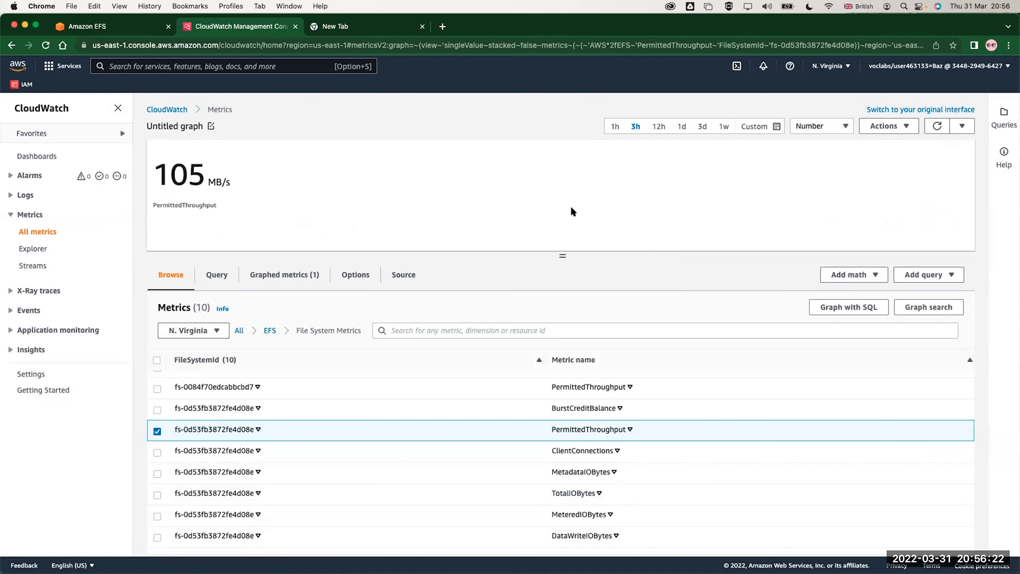
left_click(615, 126)
left_click(756, 127)
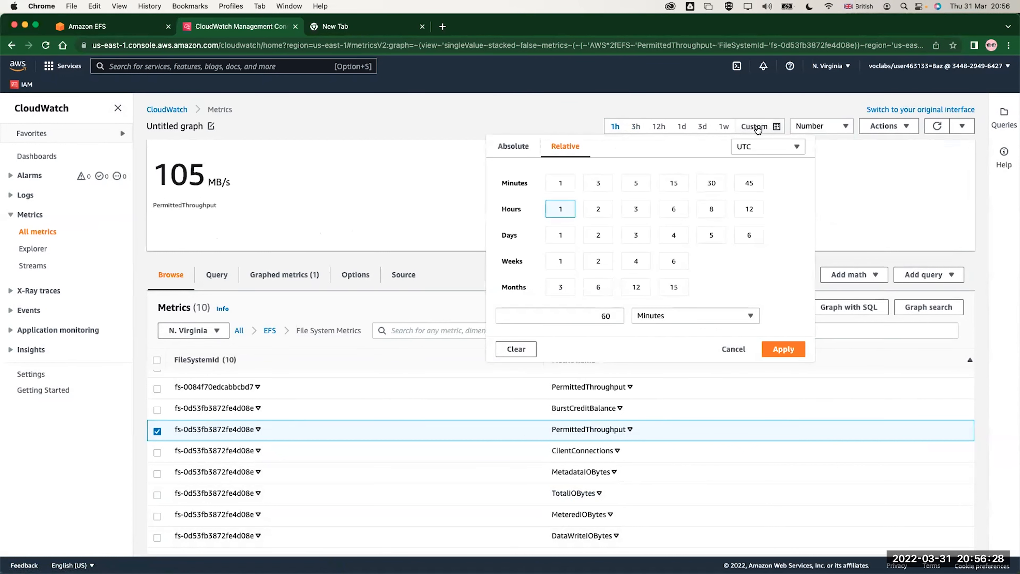
left_click(636, 184)
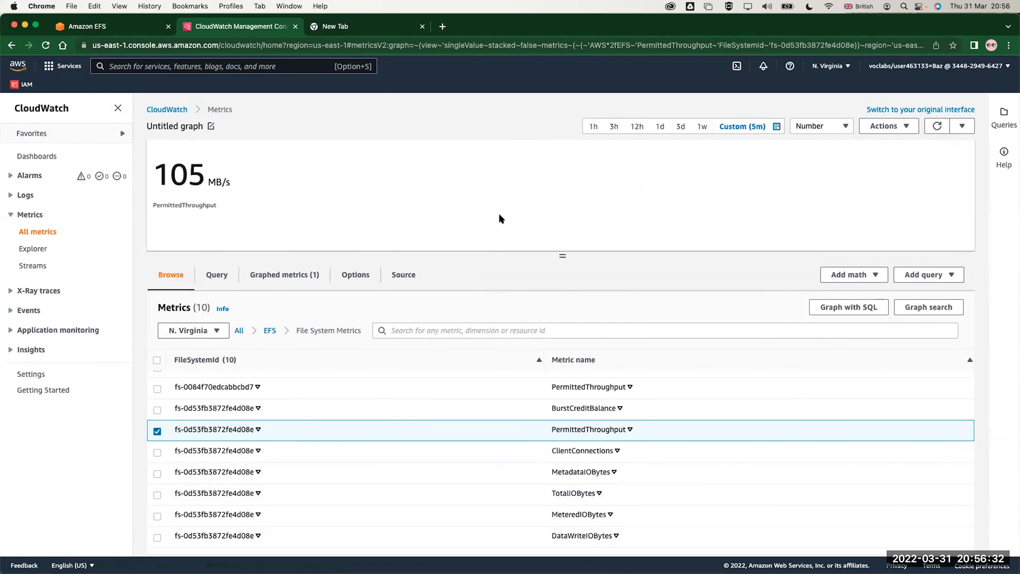
left_click(821, 126)
left_click(804, 141)
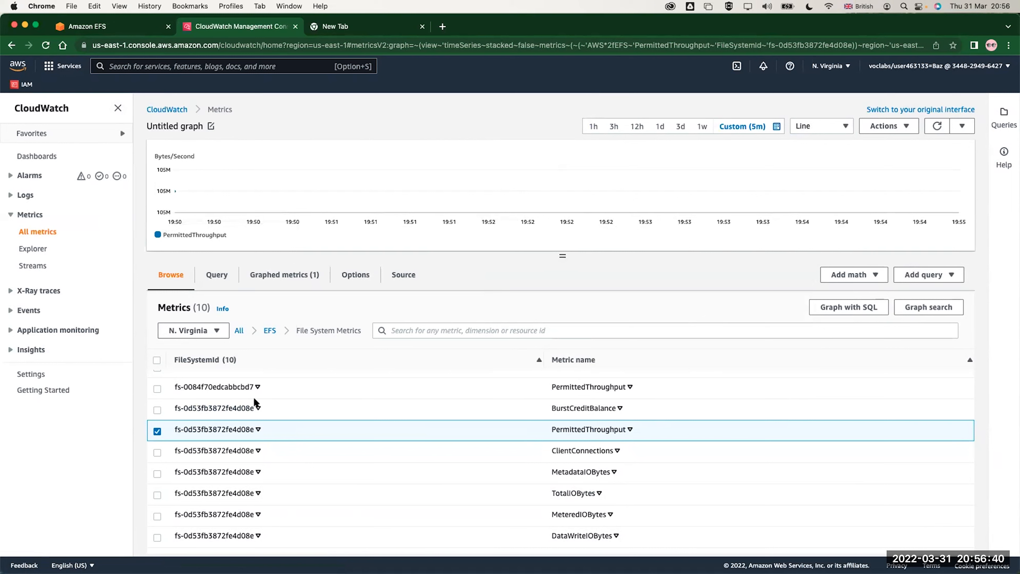
Try adding BurstCreditBalance, ClientConnections and the fs-0084f70edcabbcbd7 PermittedThroughput to the graph, and clear all selected metrics
left_click(157, 410)
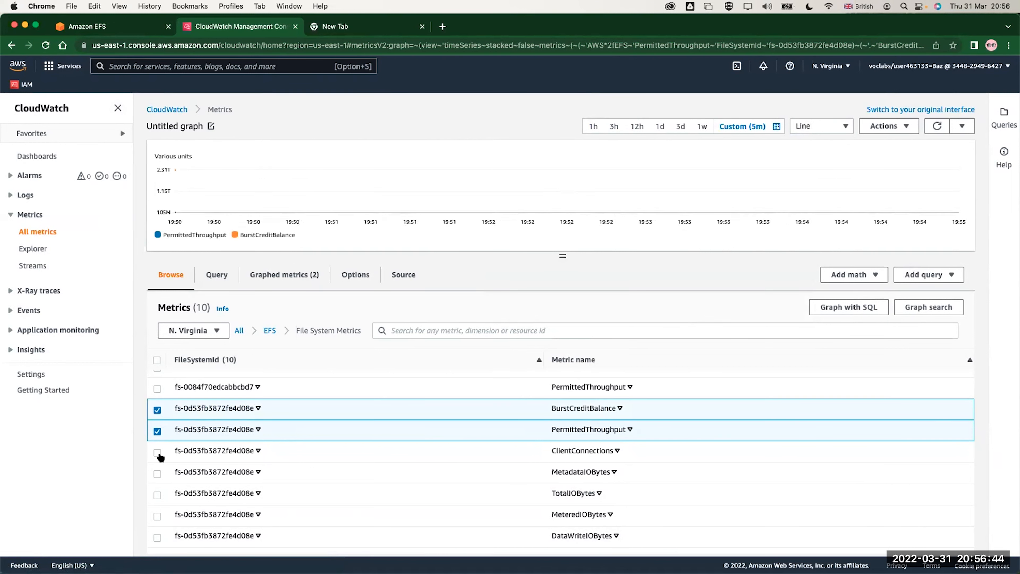
left_click(157, 453)
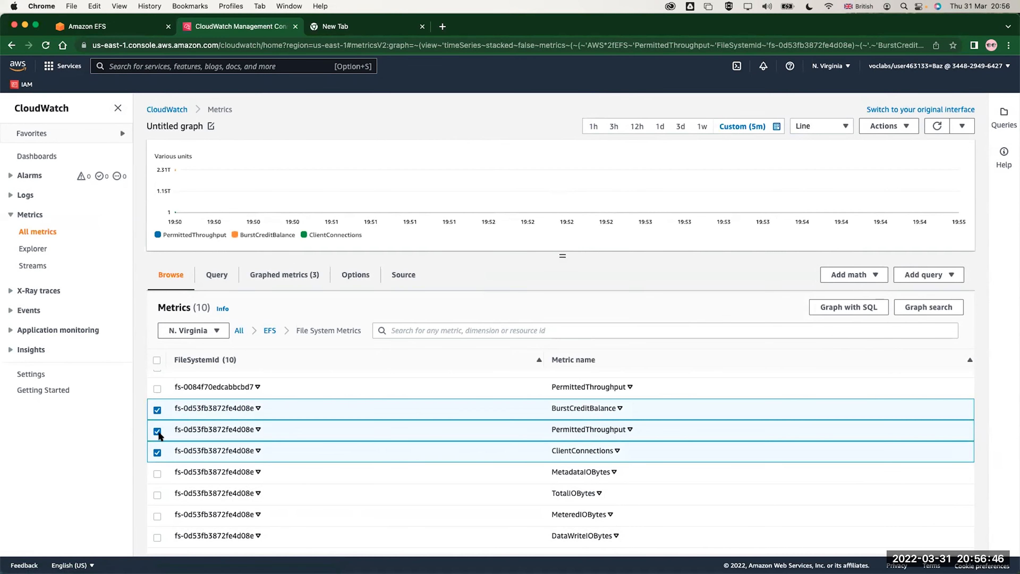
left_click(157, 389)
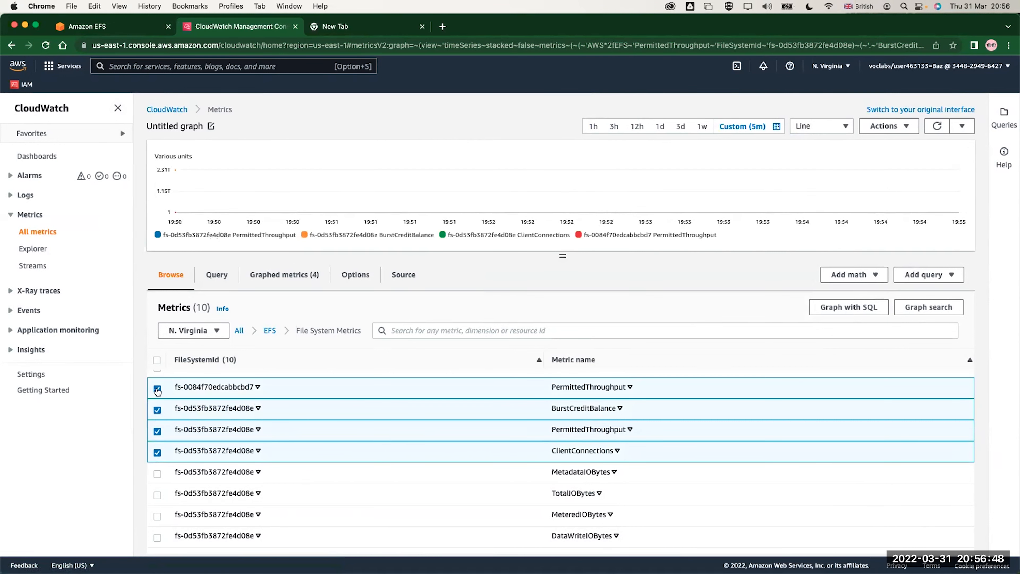
left_click(157, 410)
left_click(157, 431)
left_click(157, 453)
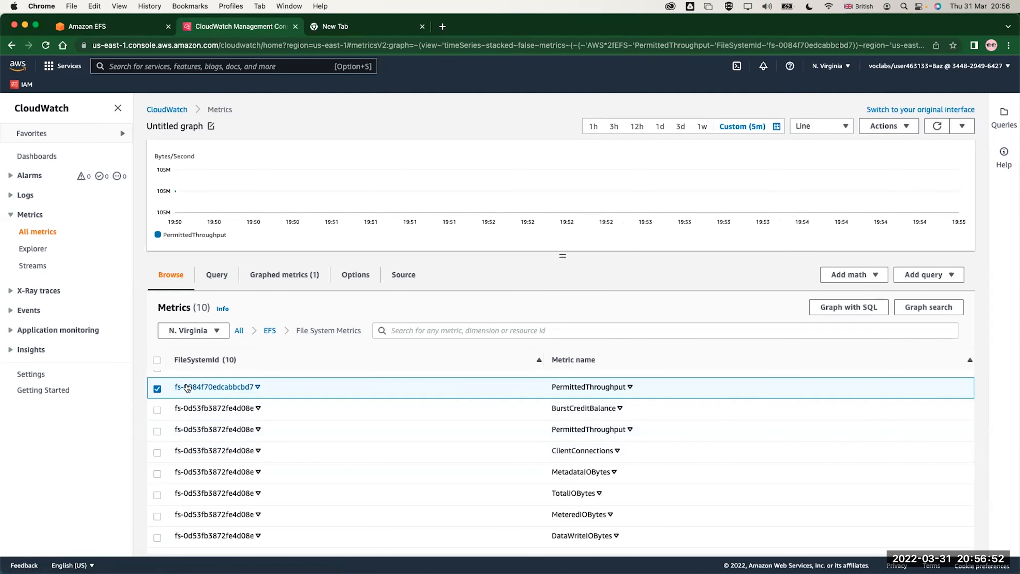
left_click(157, 389)
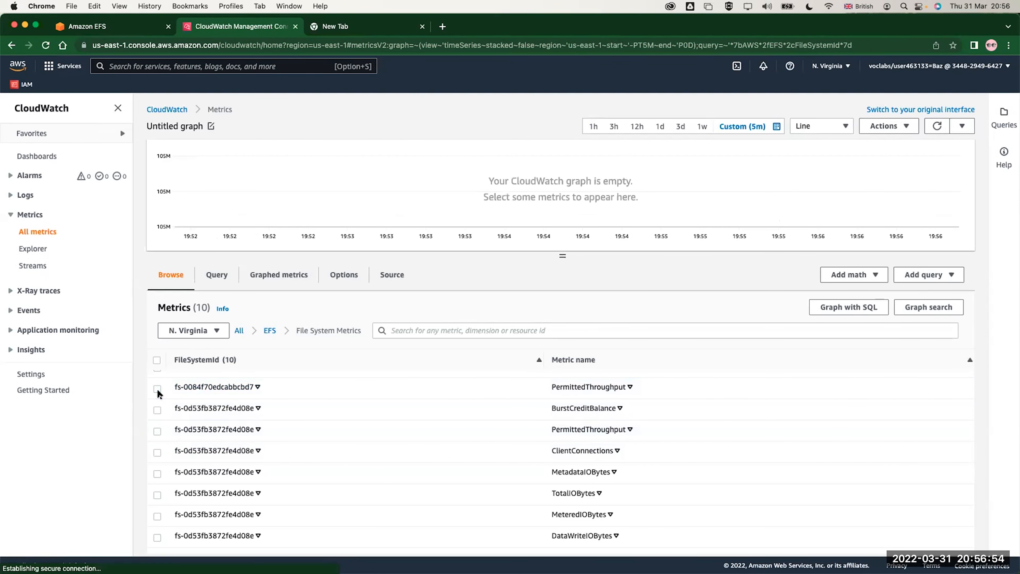
Graph only the PermittedThroughput metric of fs-0d53fb3872fe4d08e and reload the CloudWatch page
left_click(157, 410)
left_click(157, 431)
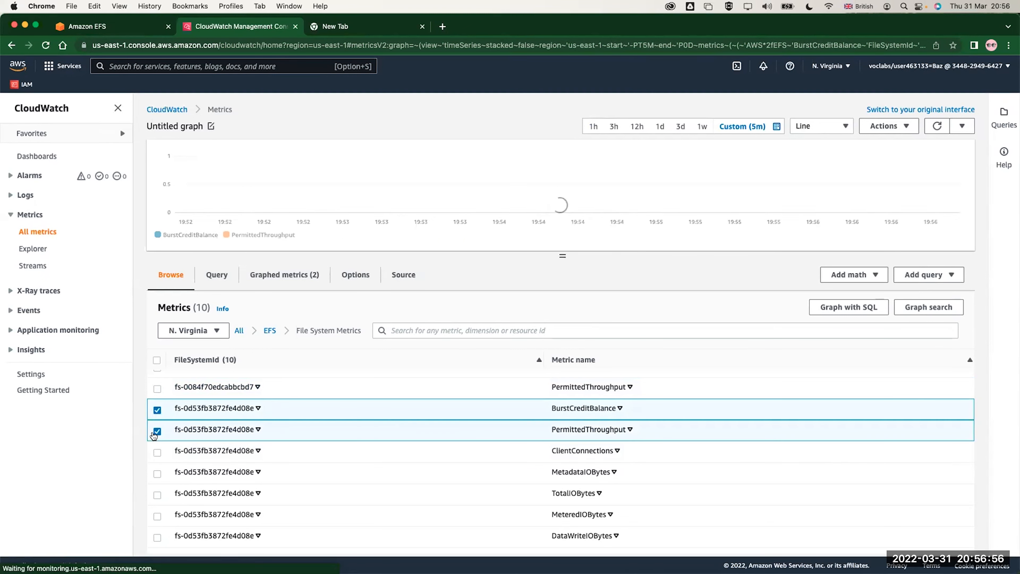
left_click(158, 410)
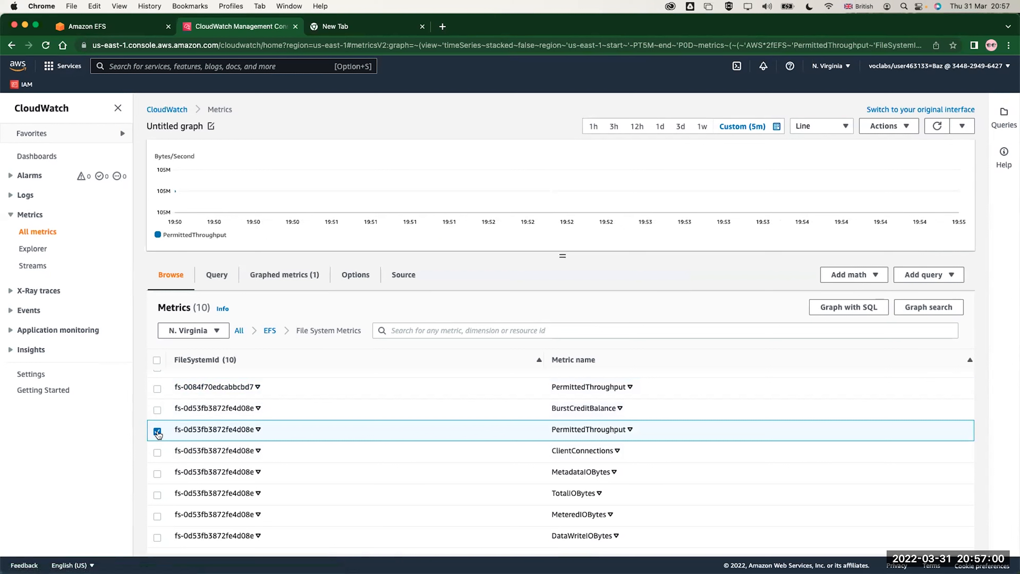
left_click(158, 432)
left_click(158, 431)
left_click(46, 45)
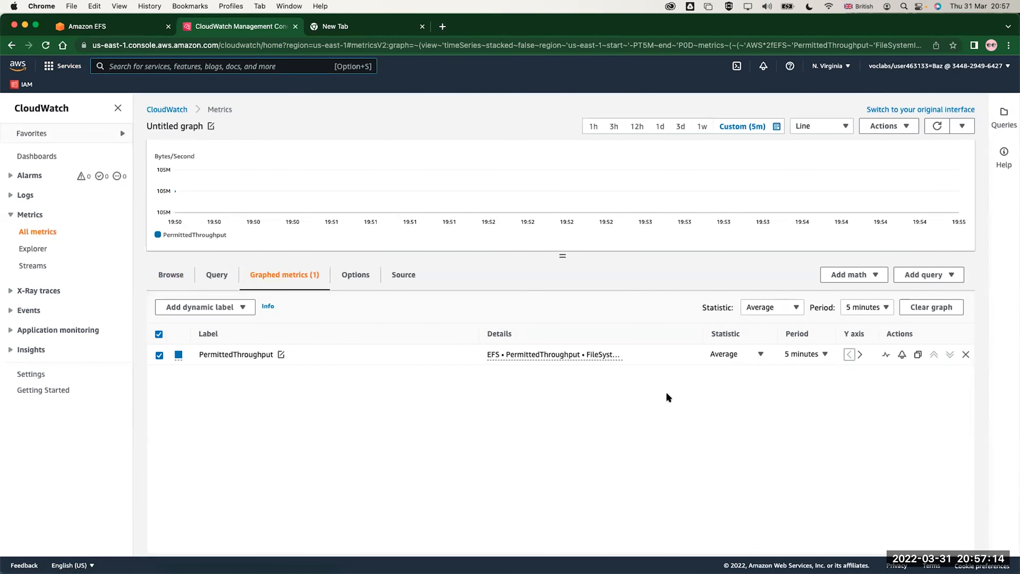
Set the PermittedThroughput metric's period to 30 seconds and inspect its graphed values
left_click(795, 353)
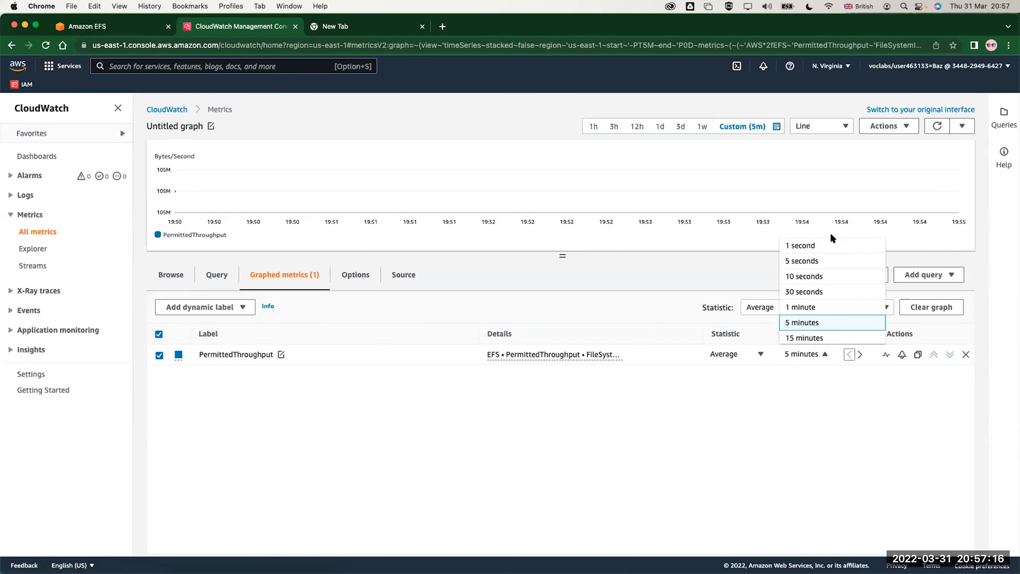
left_click(804, 291)
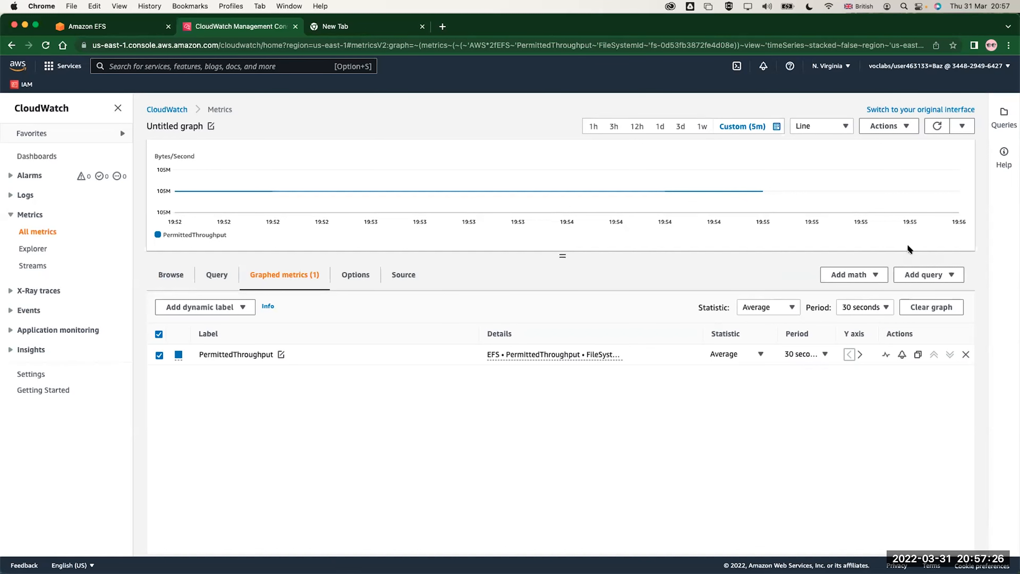
mouse_move(614, 190)
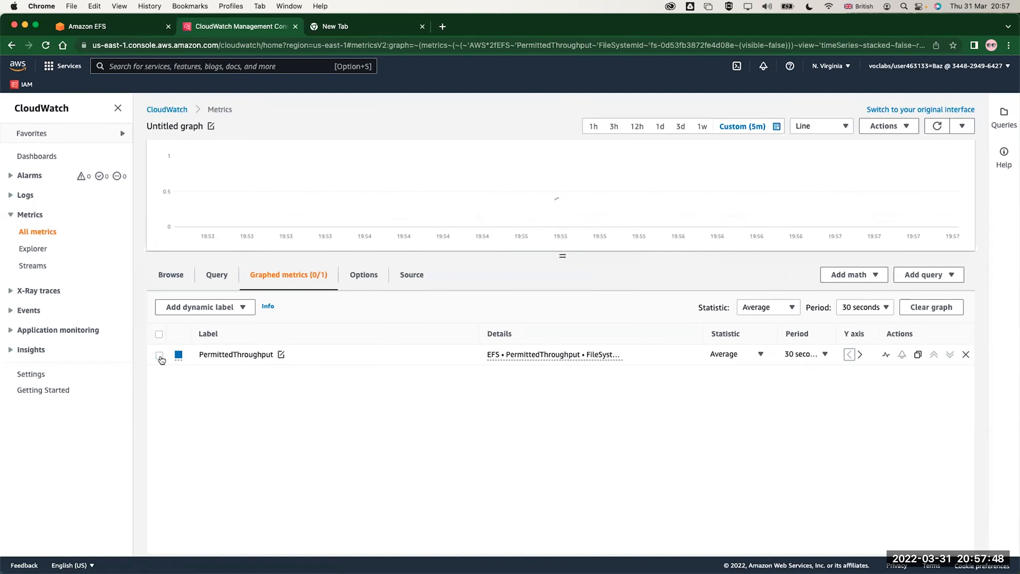
Remove PermittedThroughput from the graph and return to browsing the EFS file system metrics
left_click(966, 355)
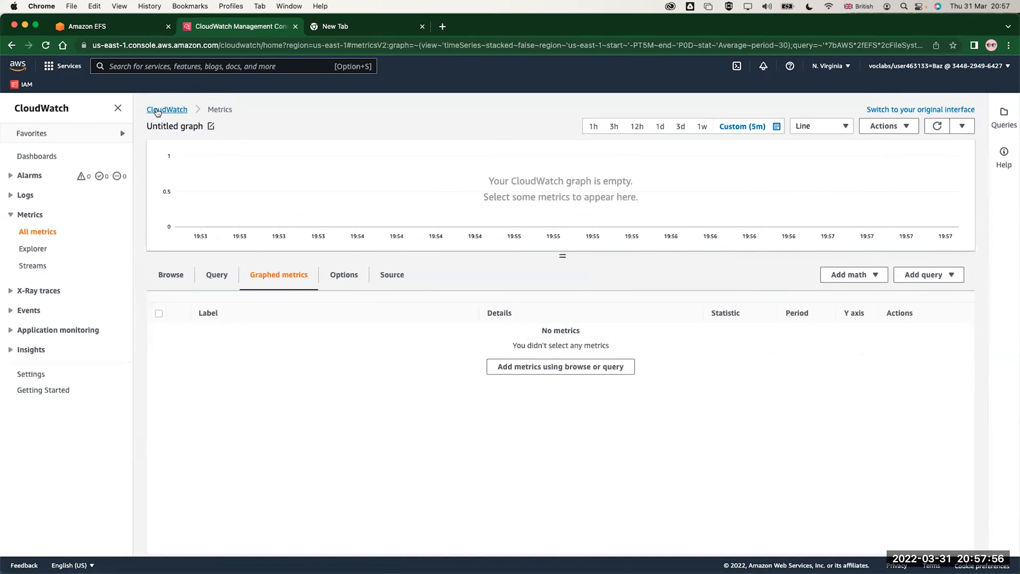
left_click(167, 109)
left_click(37, 236)
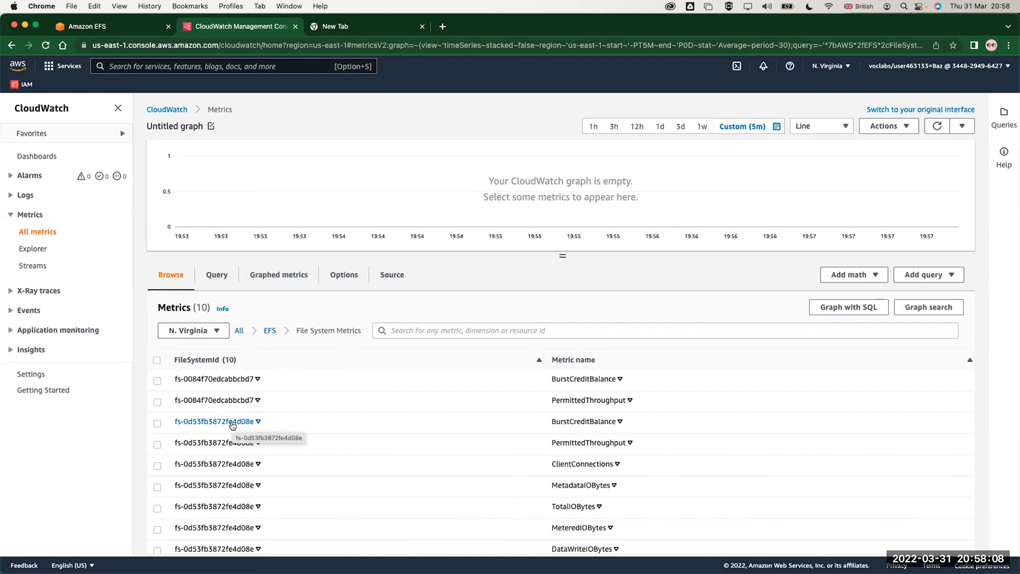
Search the file system metrics for WriteIO and graph DataWriteIOBytes of fs-0d53fb3872fe4d08e
left_click(408, 330)
type("Write")
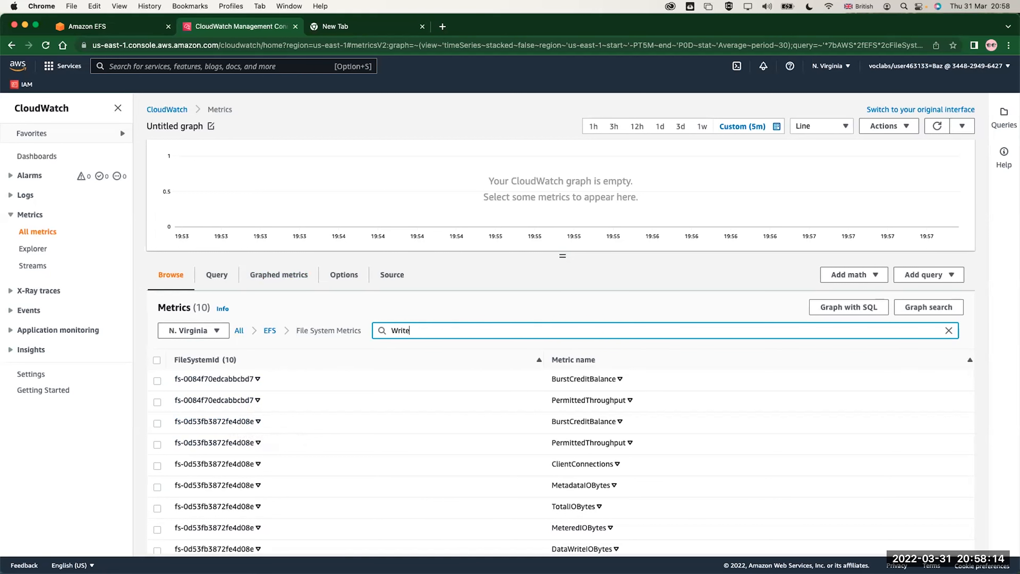
type("IO")
key("Return")
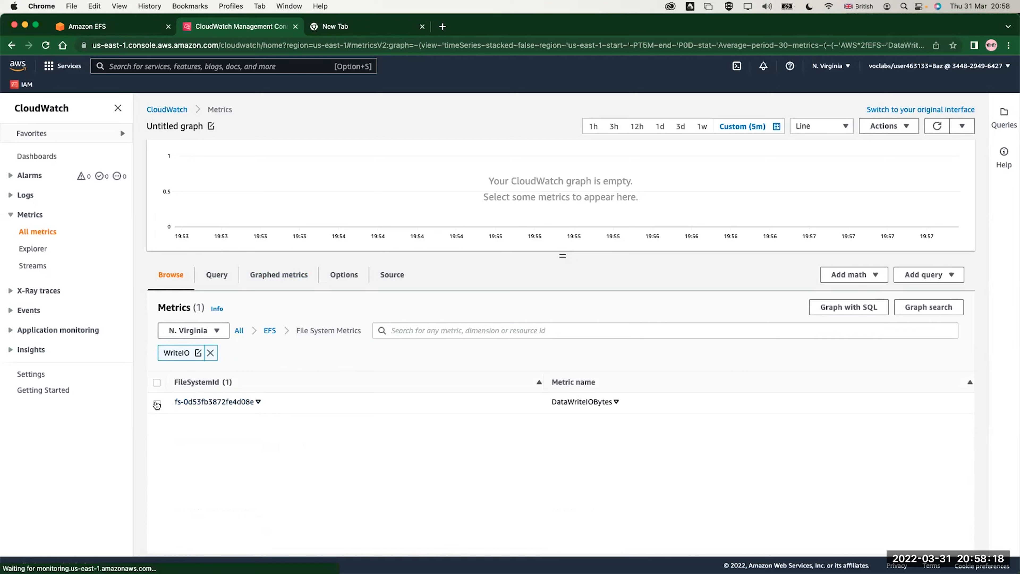
left_click(157, 404)
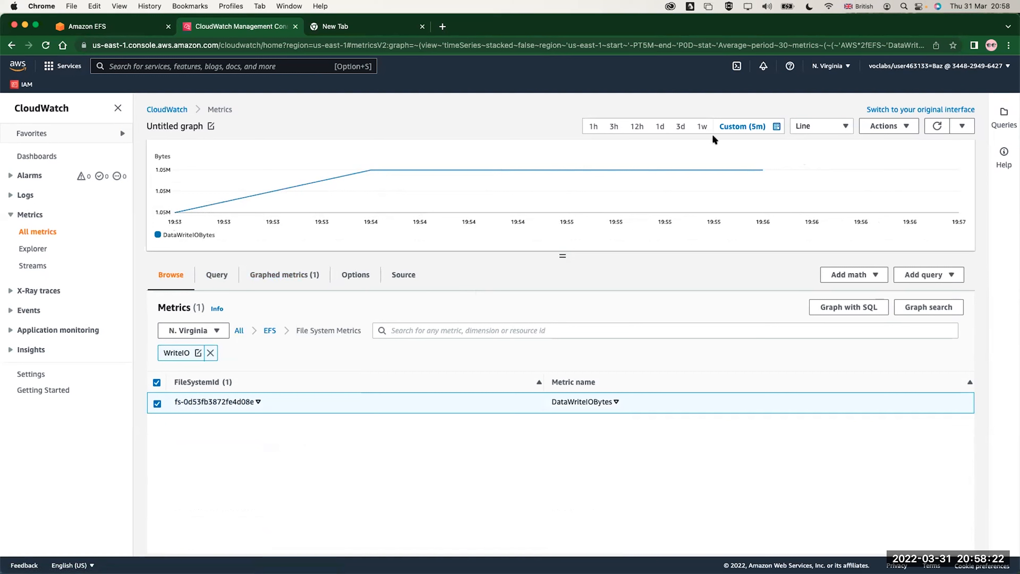
Set the graph's relative time range to 15 minutes and inspect the latest DataWriteIOBytes data point
left_click(739, 127)
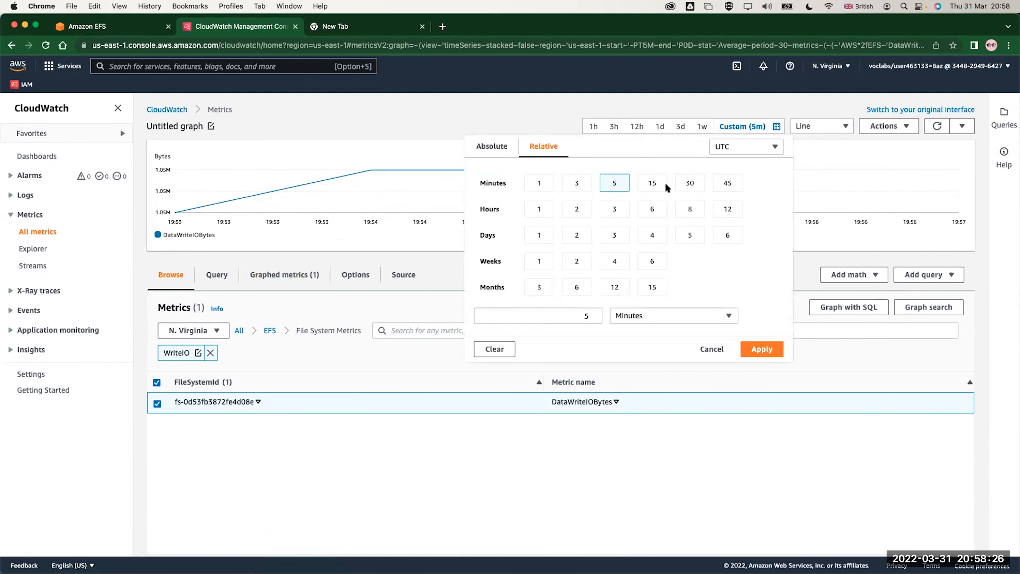
left_click(652, 183)
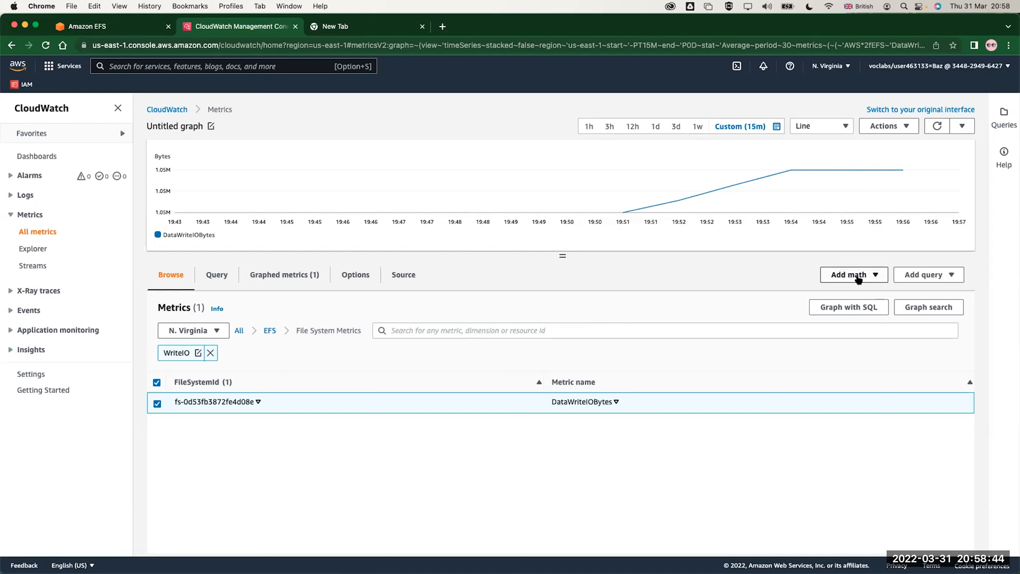
mouse_move(908, 208)
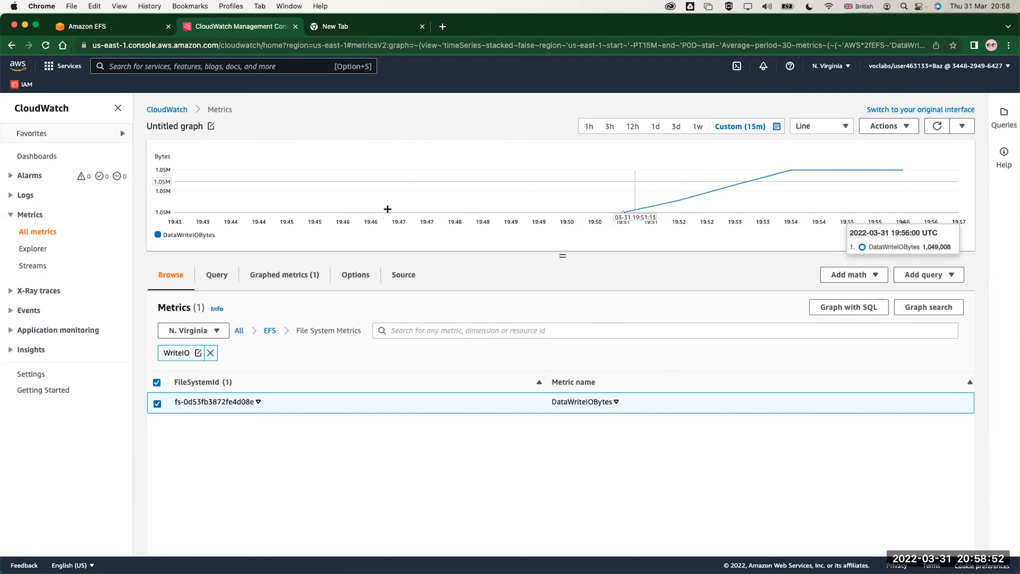
Set the graphed DataWriteIOBytes metric's statistic to Sum and its period to 1 minute
left_click(282, 275)
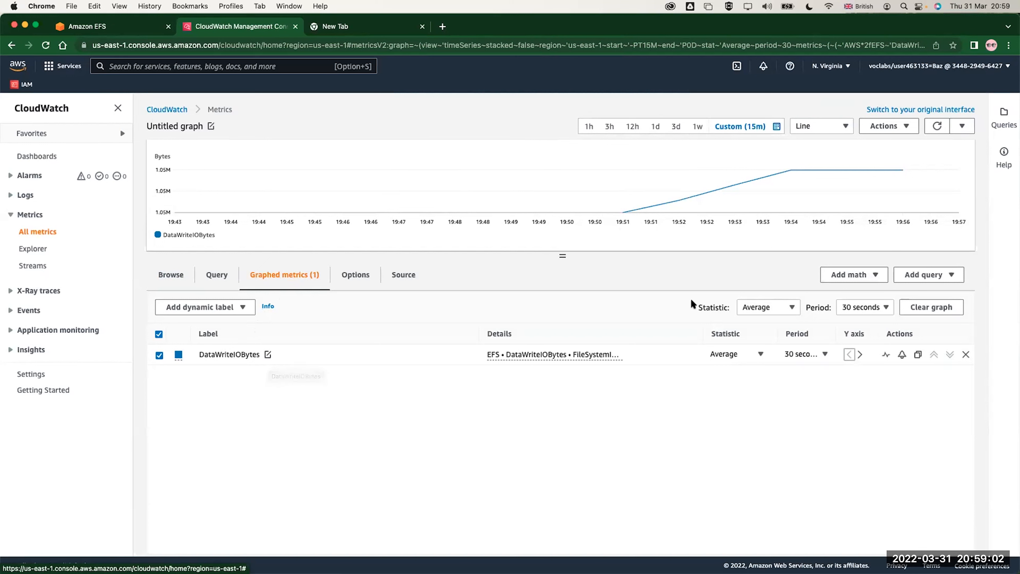
left_click(757, 307)
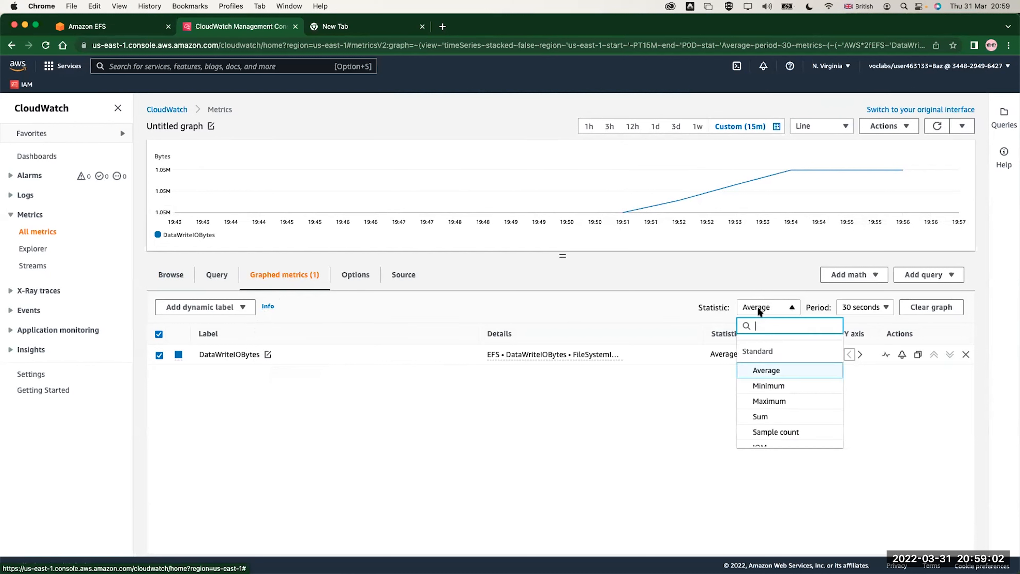
left_click(777, 417)
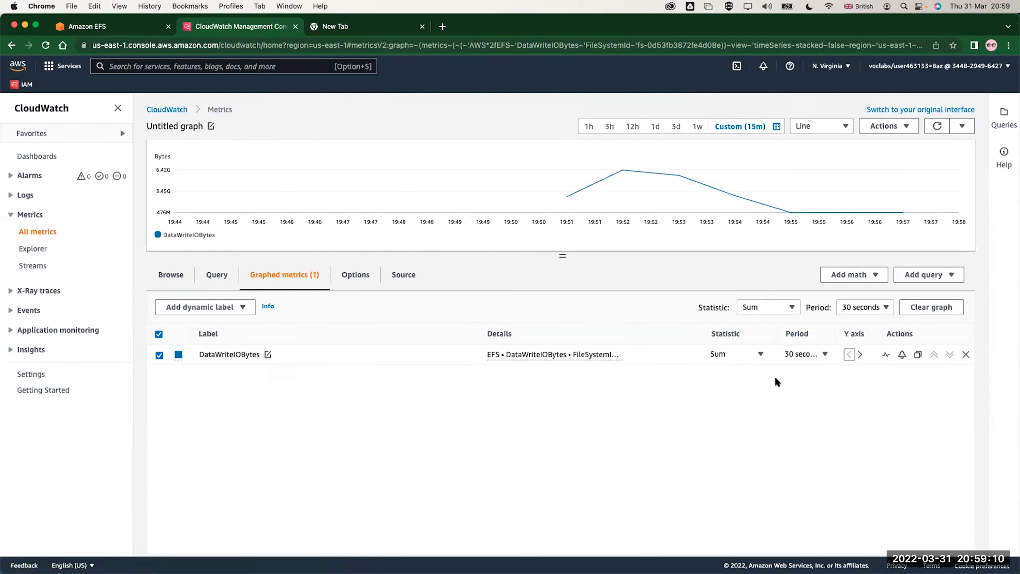
left_click(856, 307)
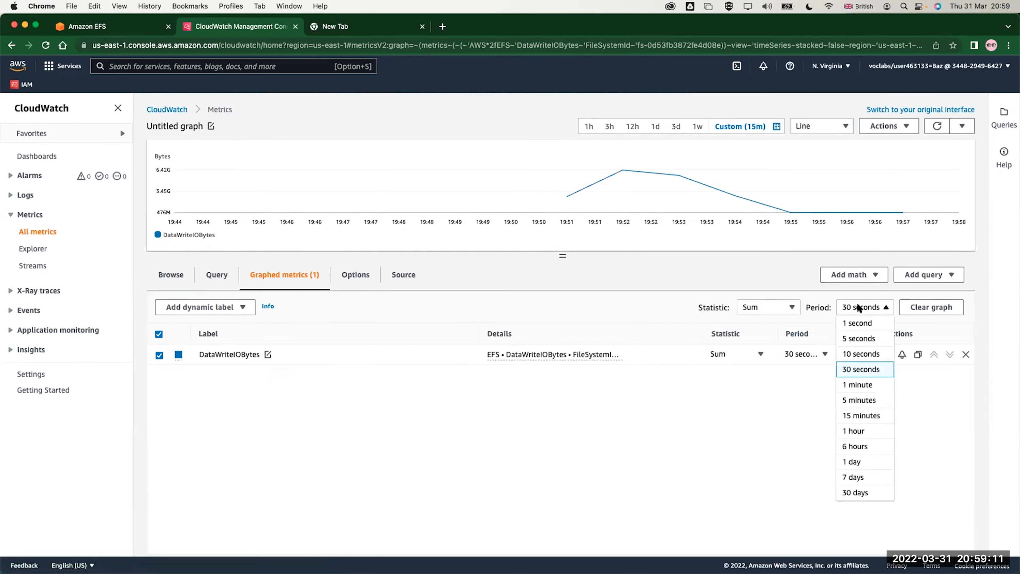
left_click(853, 386)
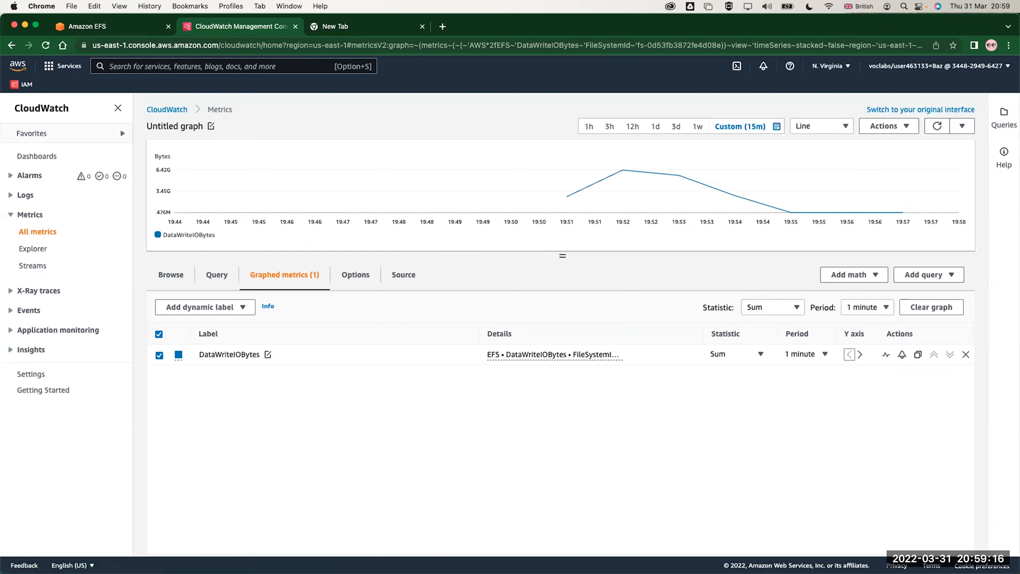
Inspect the peak of the DataWriteIOBytes graph, then compare it with the fio progress in Terminal and return to Chrome
mouse_move(622, 170)
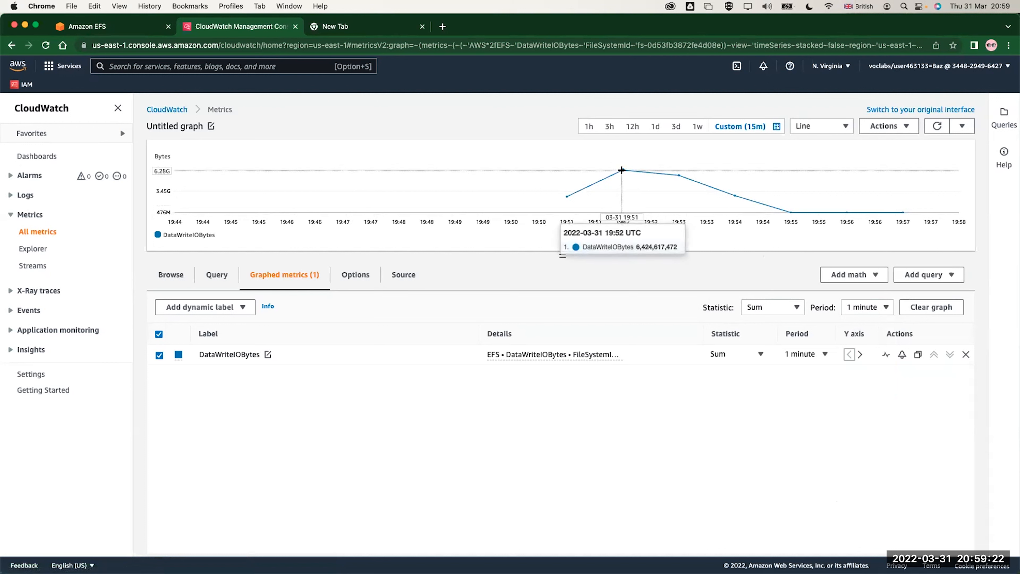
key("super+Tab")
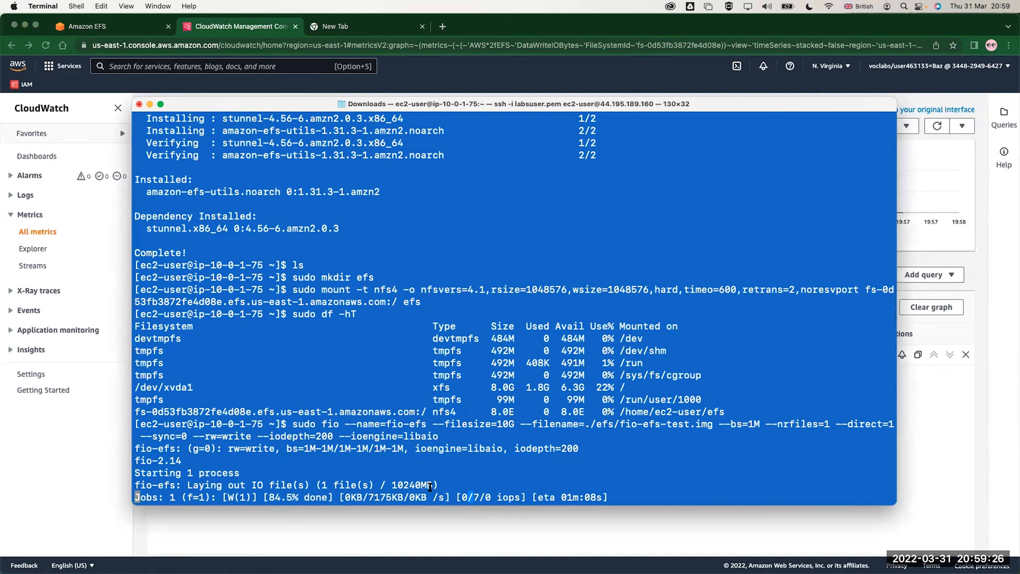
key("super+Tab")
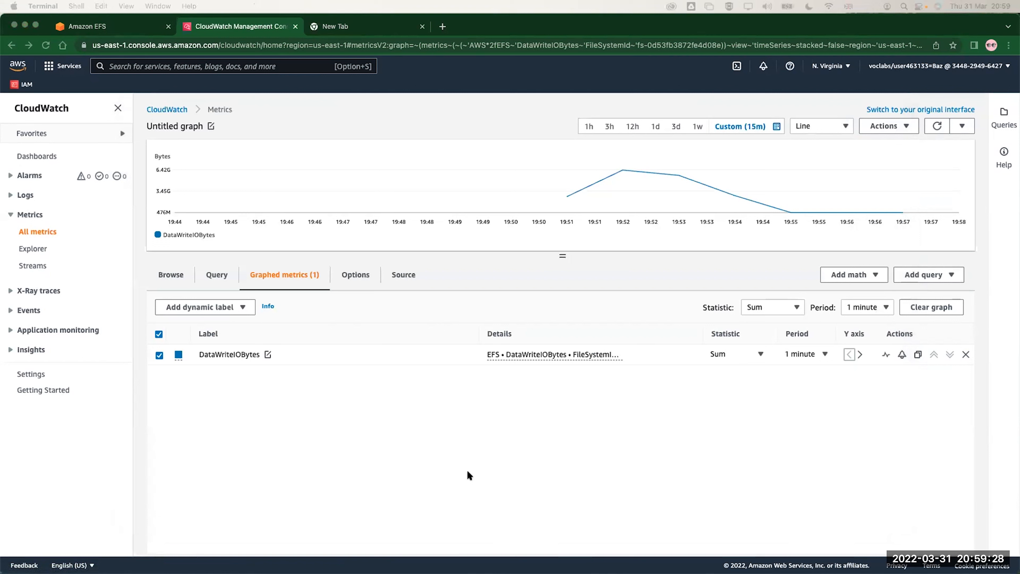